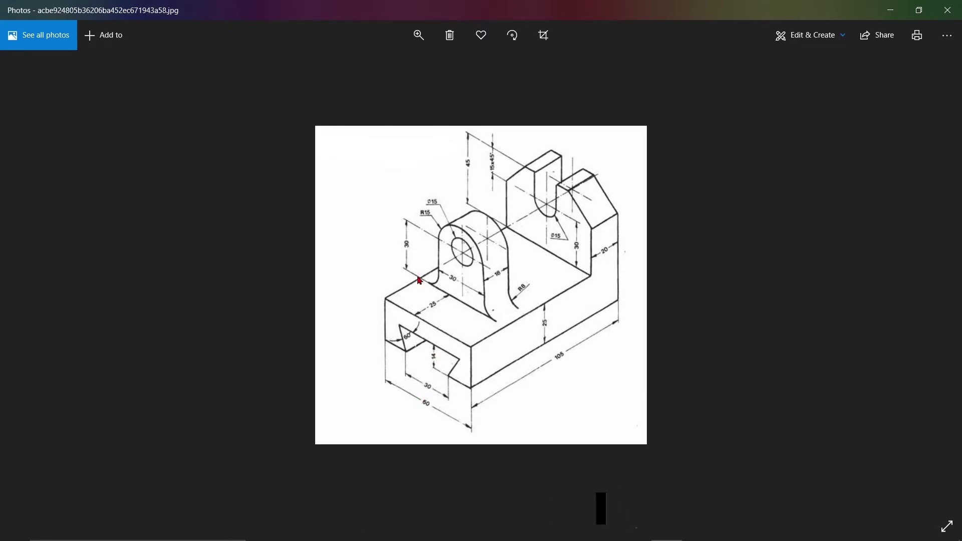
# - Examine the dimensions in the isometric reference drawing of the block
pyautogui.click(419, 35)
pyautogui.moveTo(359, 69); pyautogui.dragTo(376, 75)
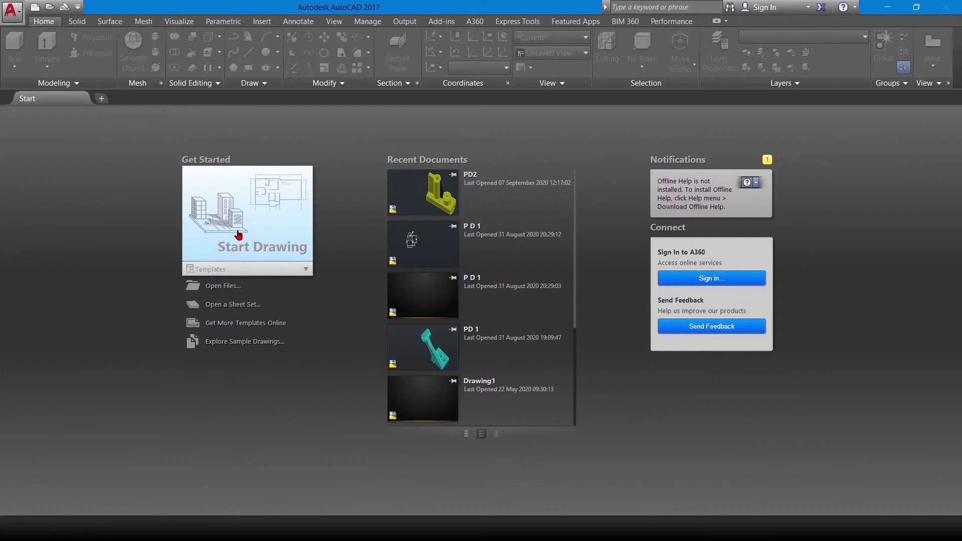
# - Start a new drawing in AutoCAD and change the units used to scale inserted content
pyautogui.click(239, 235)
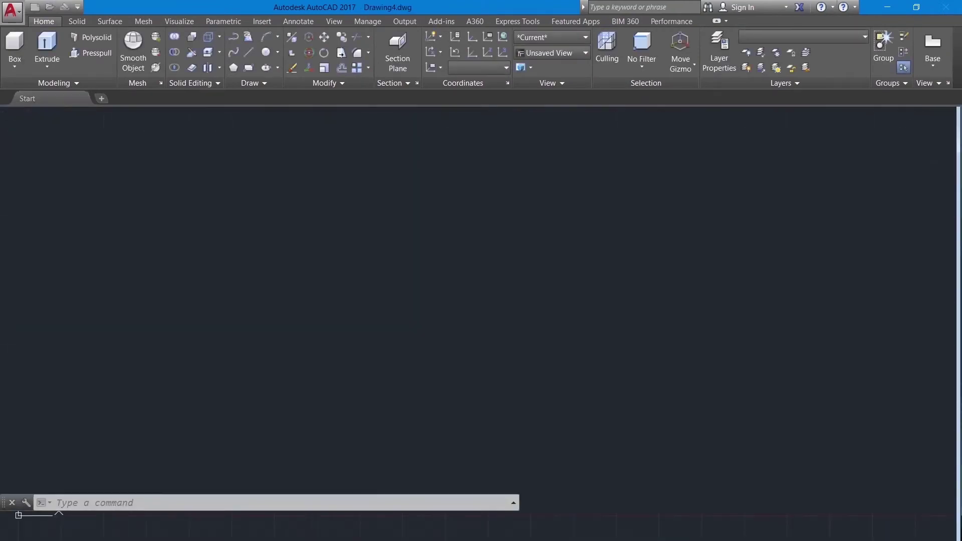
pyautogui.write('ub')
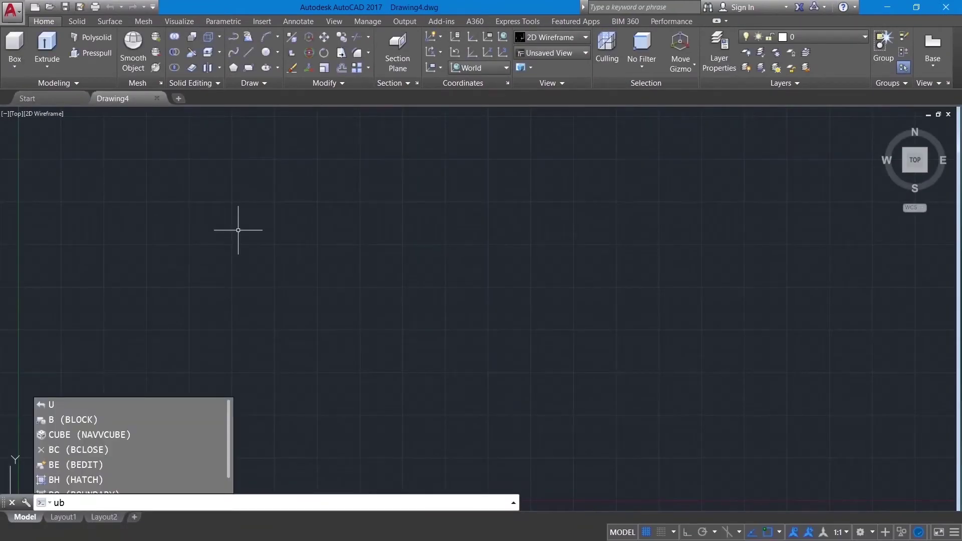
pyautogui.press('BackSpace')
pyautogui.write('n')
pyautogui.press('Return')
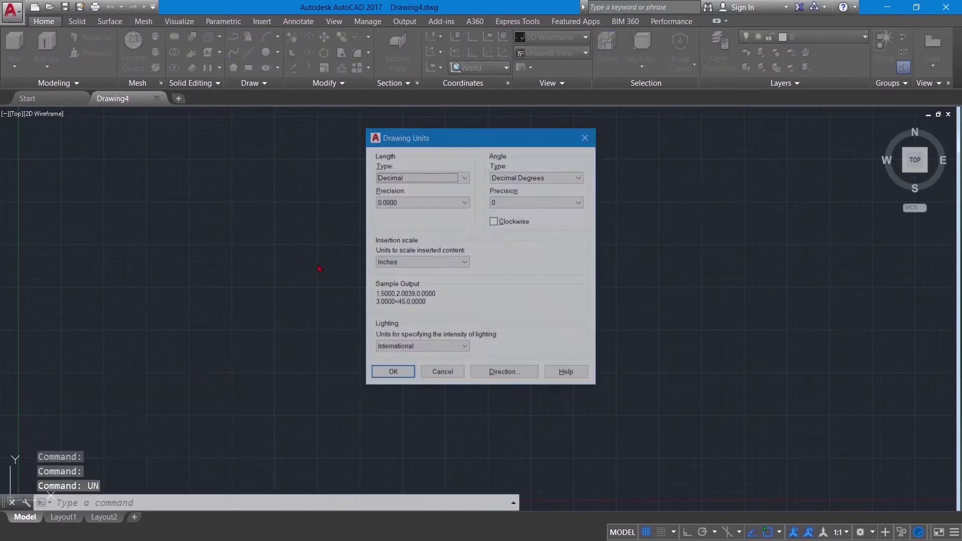
pyautogui.click(411, 262)
pyautogui.click(409, 313)
pyautogui.click(392, 373)
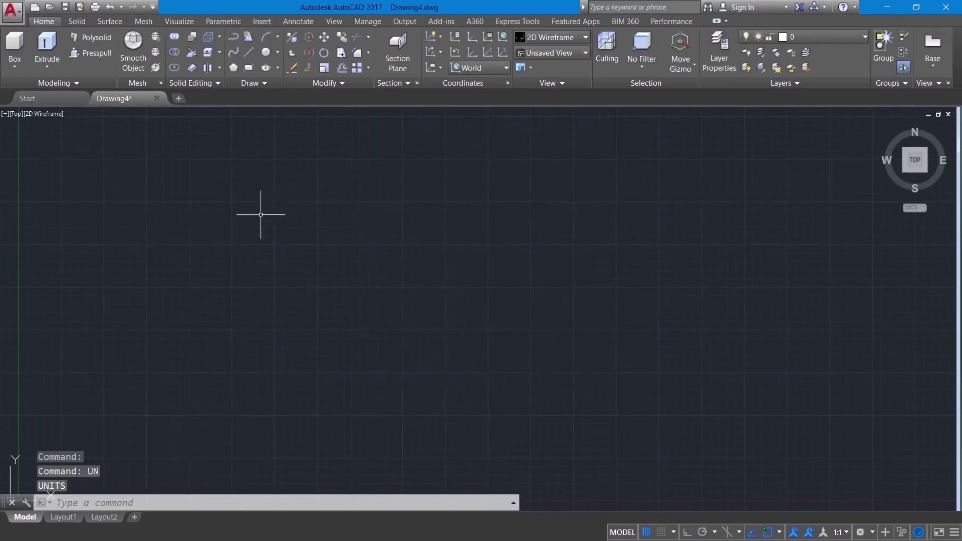
# - Draw a rectangle with a length of 105 and a width of 60 for the base
pyautogui.click(247, 70)
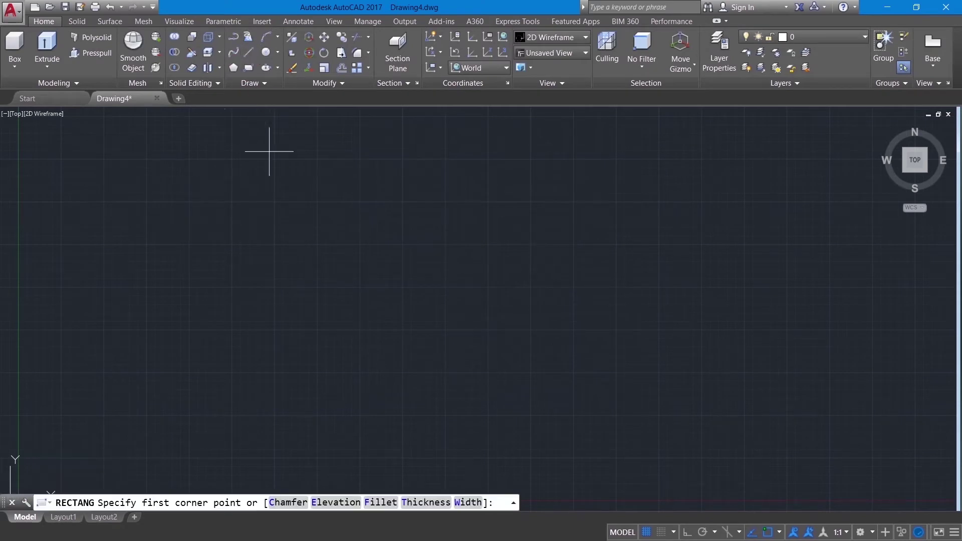
pyautogui.click(270, 256)
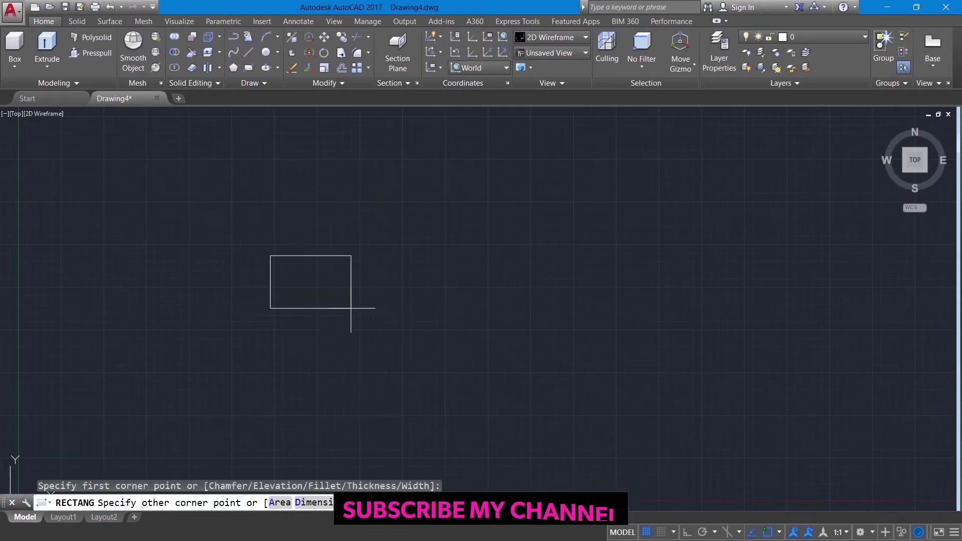
pyautogui.click(316, 502)
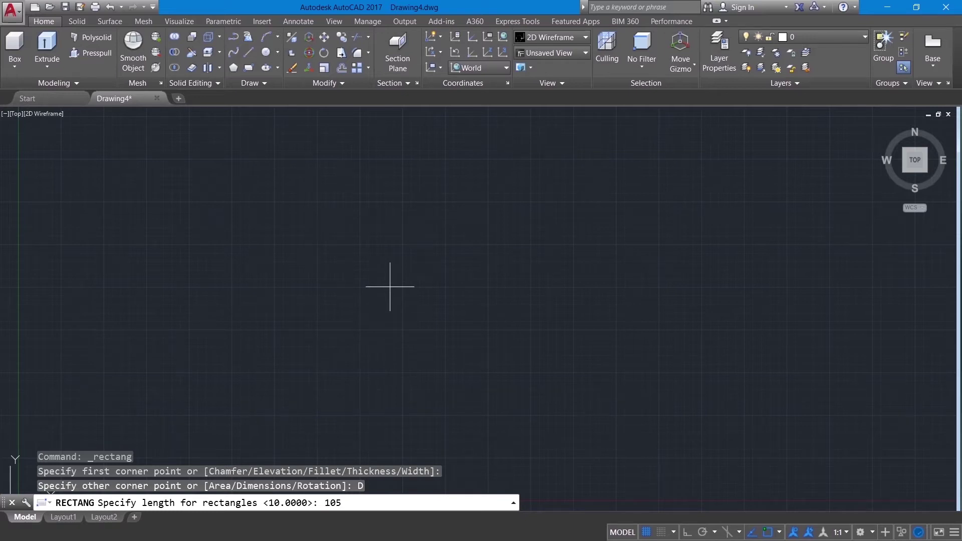
pyautogui.press('Return')
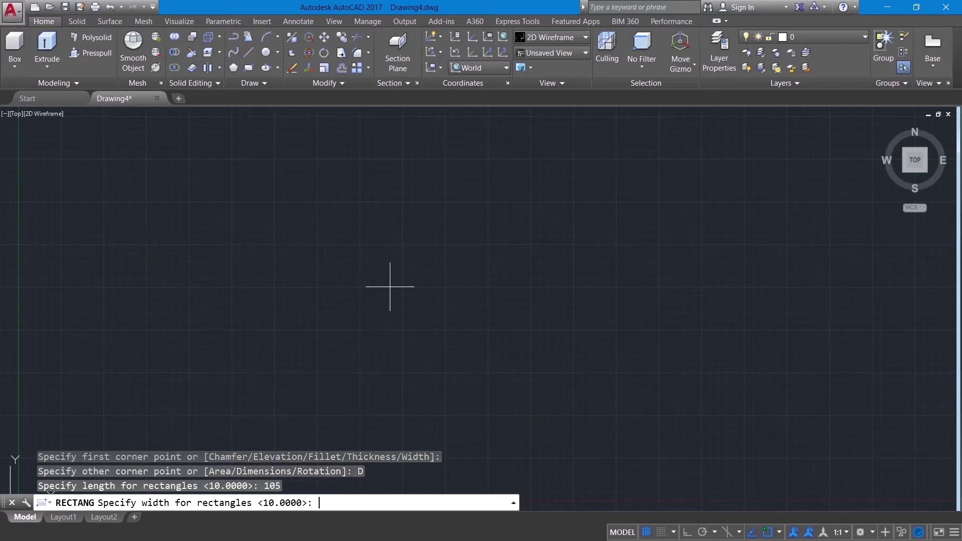
pyautogui.press('Return')
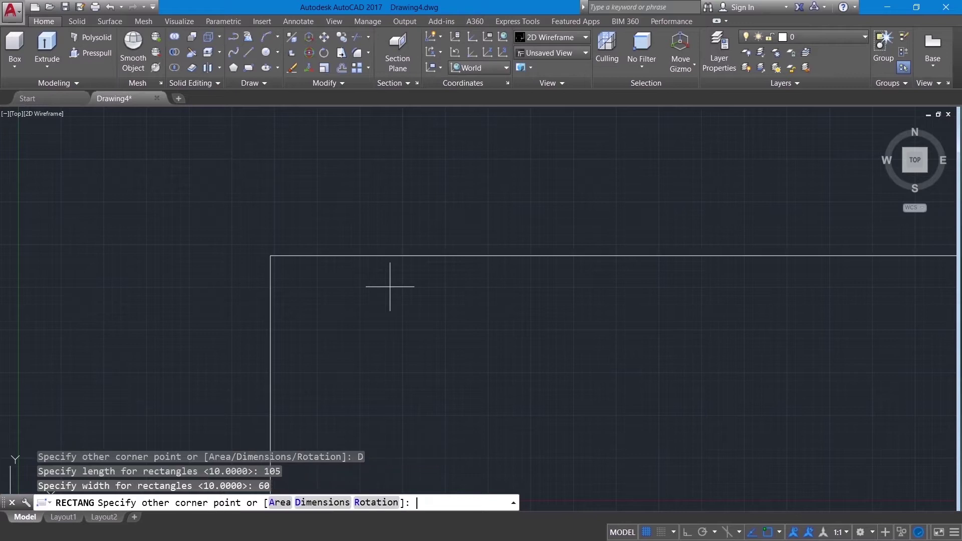
pyautogui.click(410, 207)
pyautogui.scroll(3, 423, 268)
pyautogui.scroll(-8, 424, 274)
pyautogui.scroll(-4, 517, 206)
pyautogui.moveTo(518, 206); pyautogui.dragTo(386, 314, button='middle')
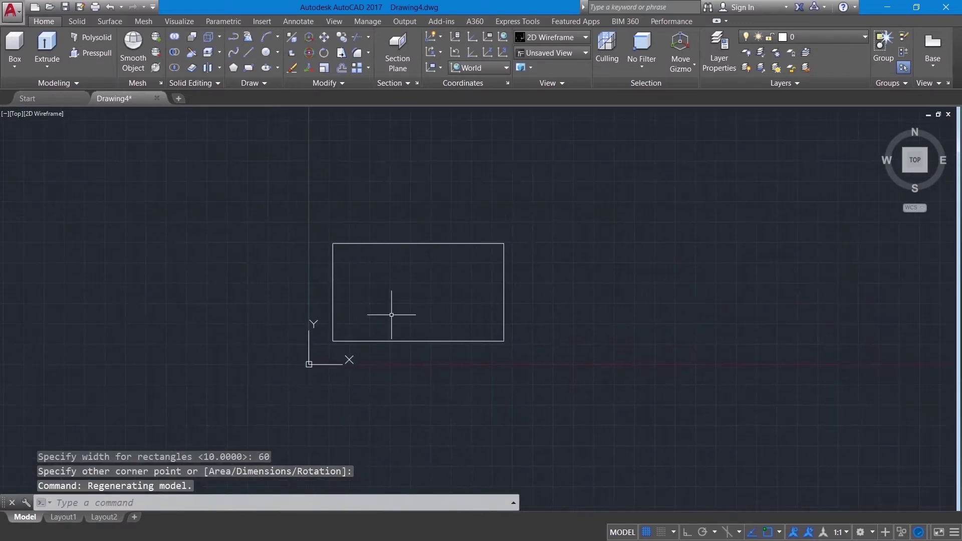
# - Move the base rectangle by its centre point to a spot farther up and away from the origin
pyautogui.write('M')
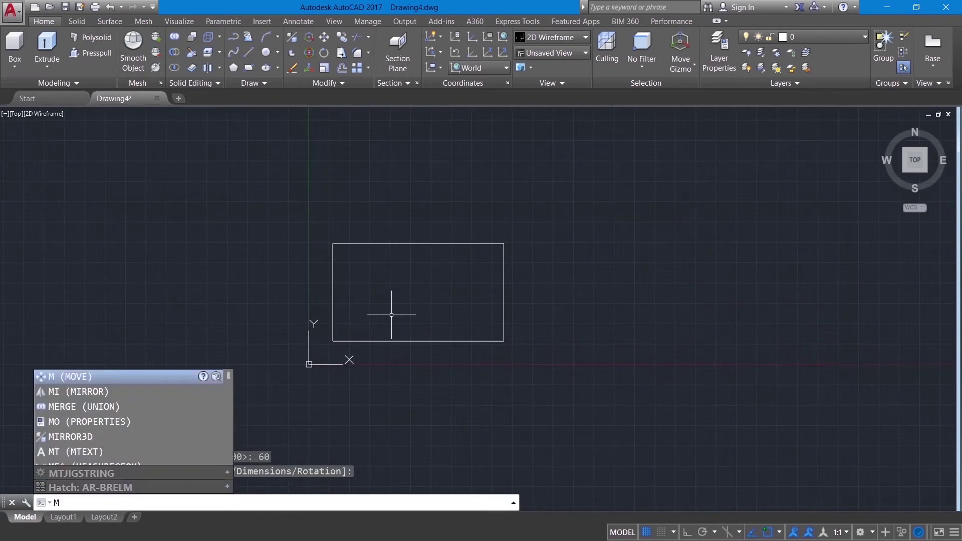
pyautogui.press('Return')
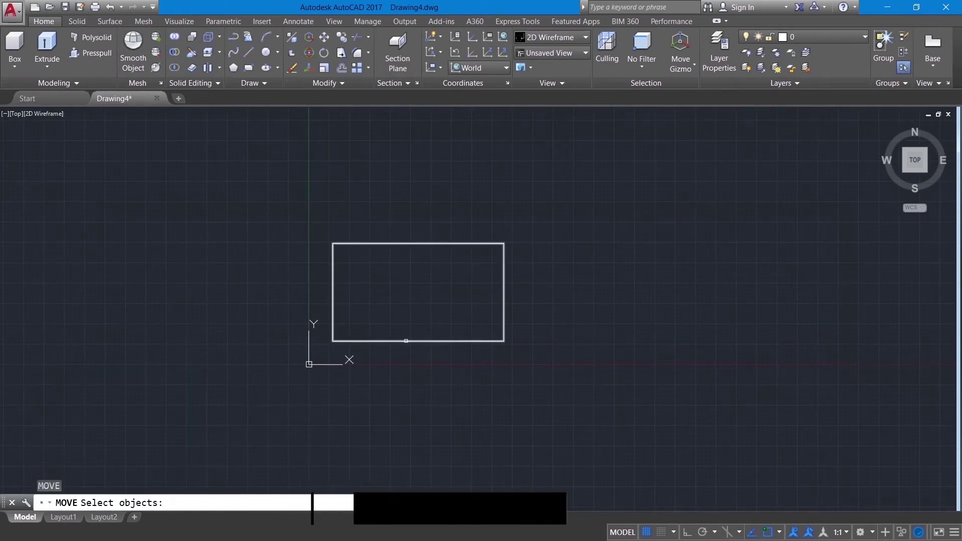
pyautogui.click(406, 341)
pyautogui.press('Return')
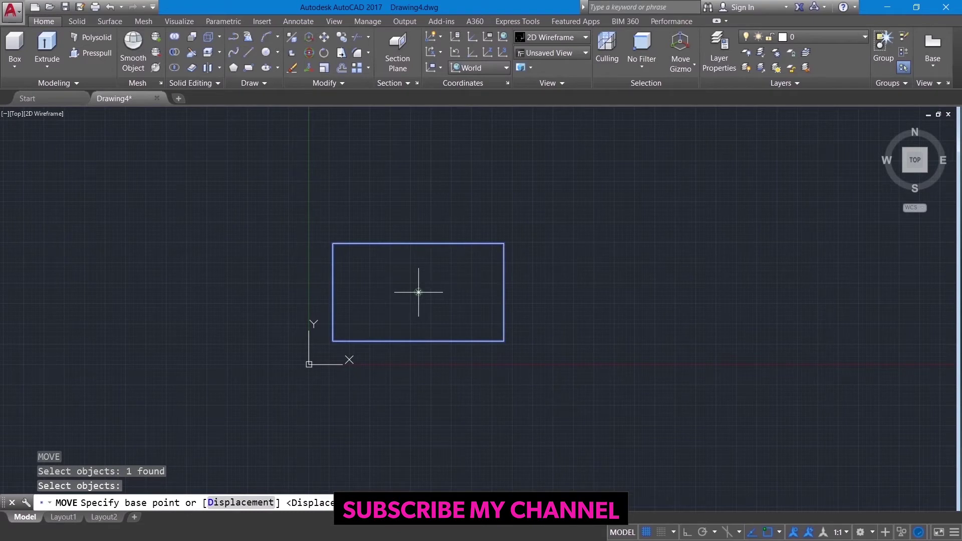
pyautogui.click(419, 291)
pyautogui.click(645, 176)
pyautogui.moveTo(608, 274); pyautogui.dragTo(471, 357, button='middle')
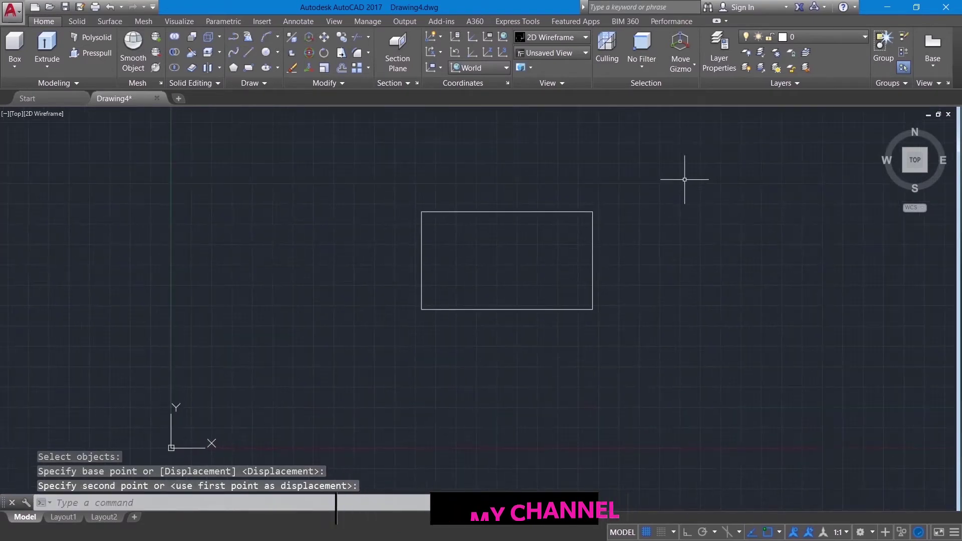
# - Extrude the base rectangle to a height of 25 as a solid, working in an isometric view
pyautogui.click(884, 127)
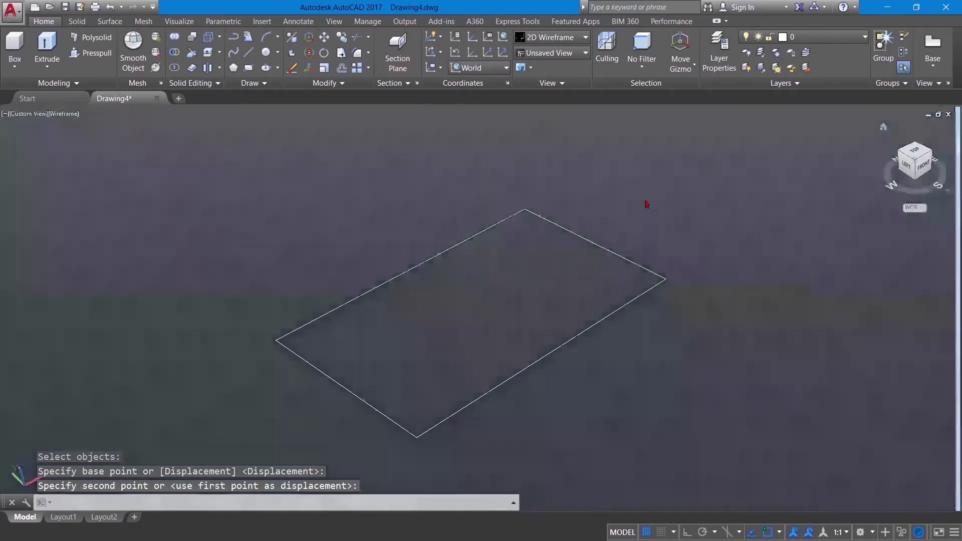
pyautogui.scroll(-6, 640, 197)
pyautogui.moveTo(704, 177); pyautogui.dragTo(554, 258, button='middle')
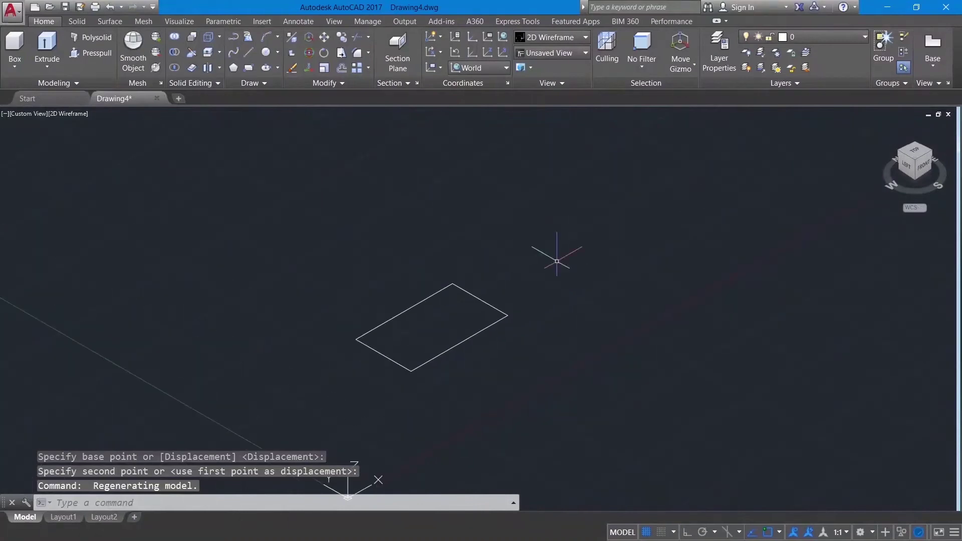
pyautogui.click(47, 50)
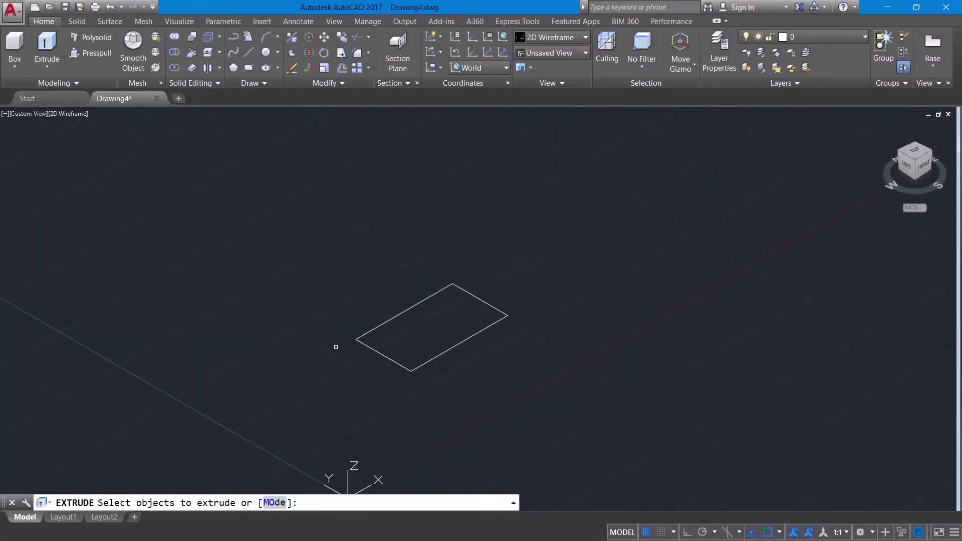
pyautogui.click(372, 349)
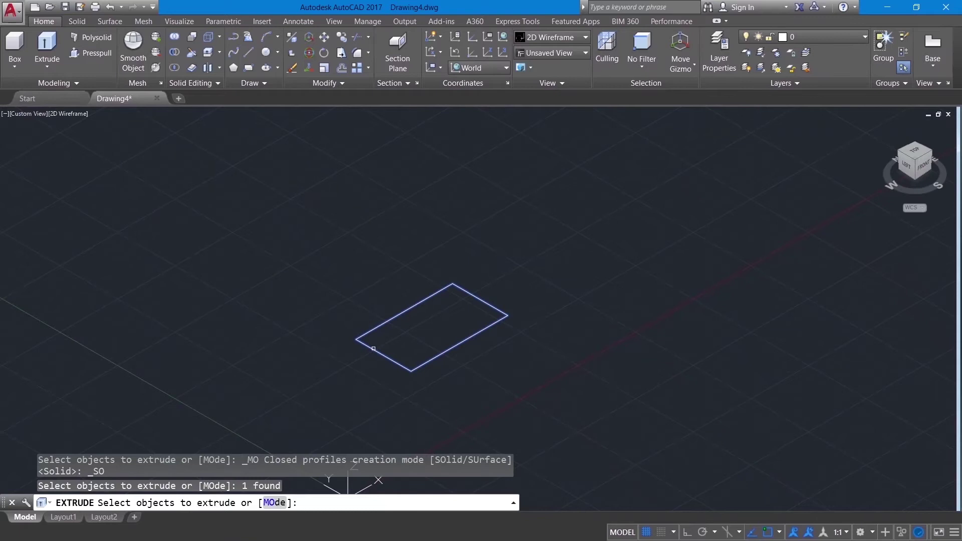
pyautogui.press('Return')
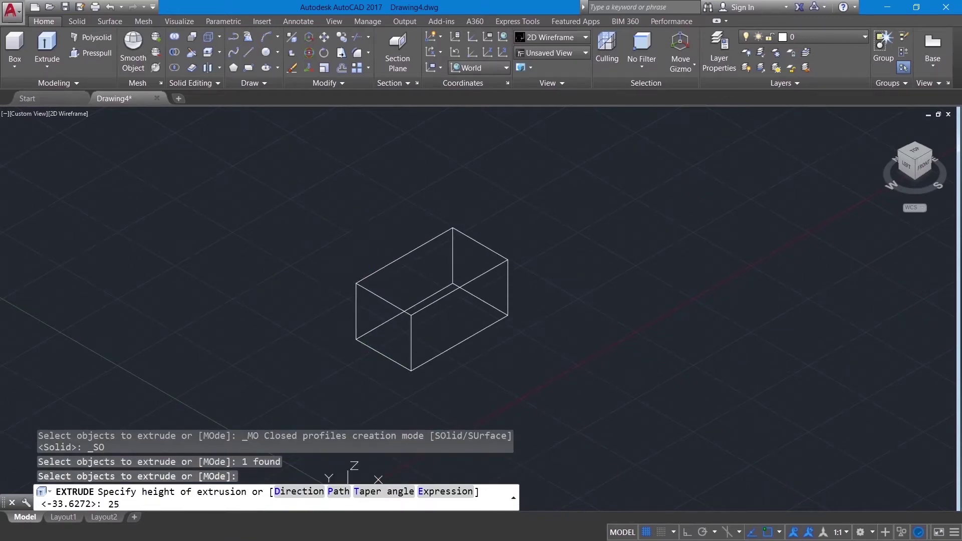
pyautogui.press('Return')
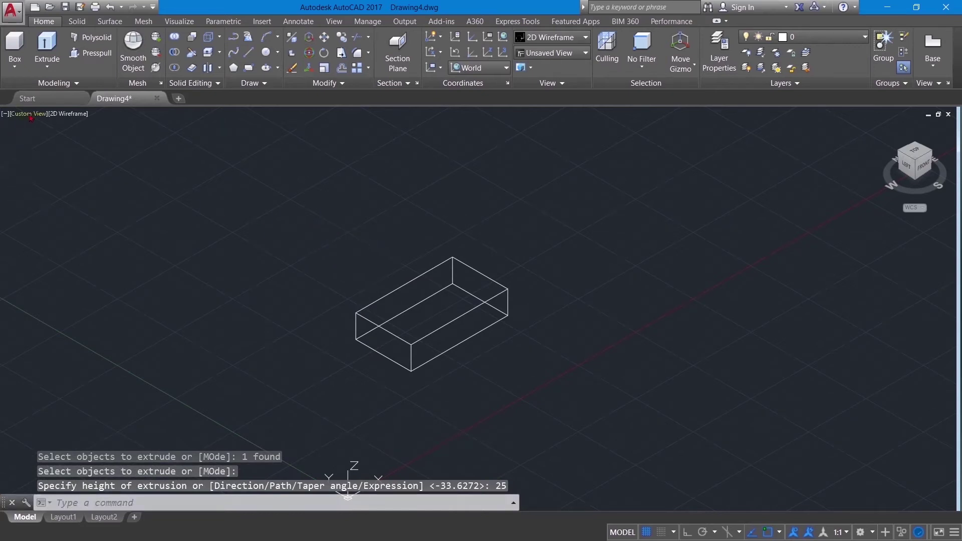
# - In the Right view, draw a vertical line 45 long upward from the block's upper left corner with Ortho on
pyautogui.click(31, 118)
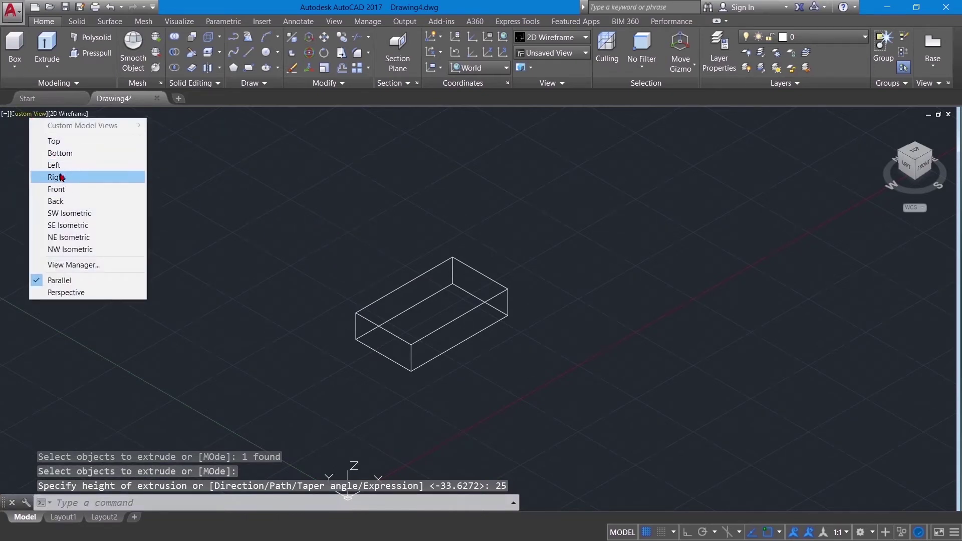
pyautogui.click(57, 177)
pyautogui.moveTo(331, 363); pyautogui.dragTo(418, 341, button='middle')
pyautogui.write('l')
pyautogui.press('Return')
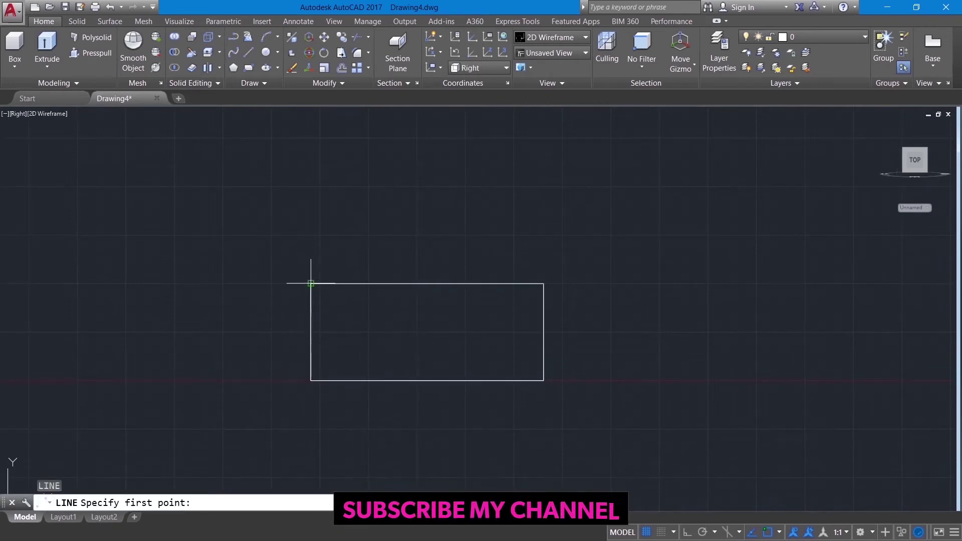
pyautogui.click(311, 283)
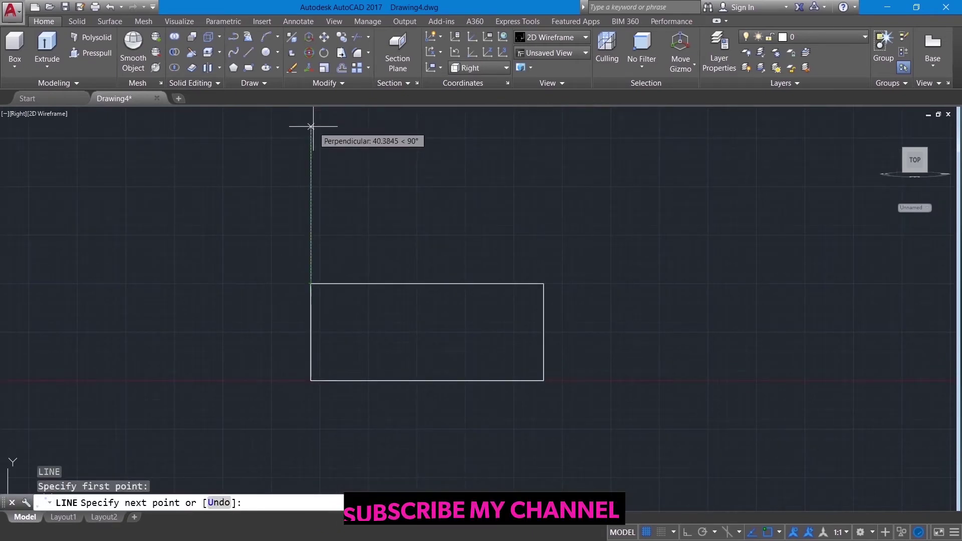
pyautogui.press('F8')
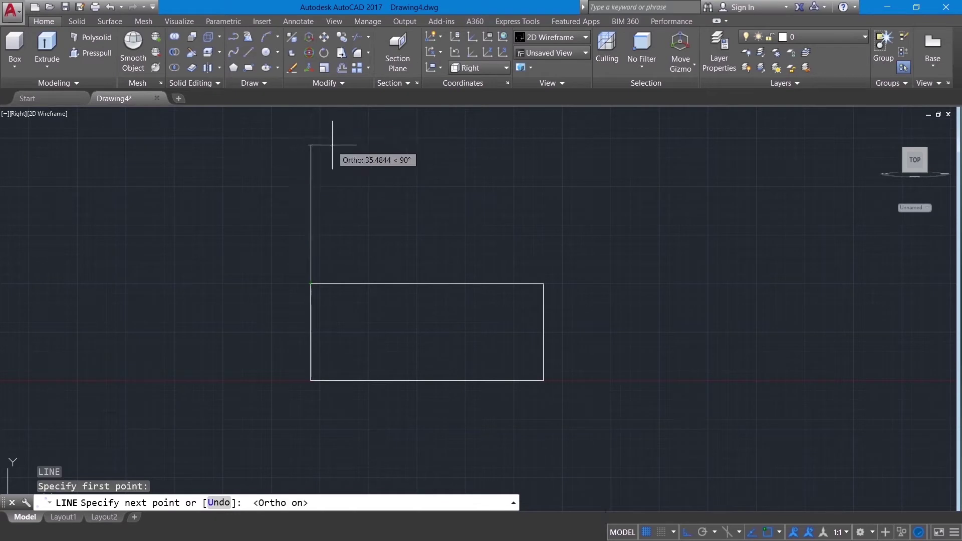
pyautogui.write('45')
pyautogui.press('Return')
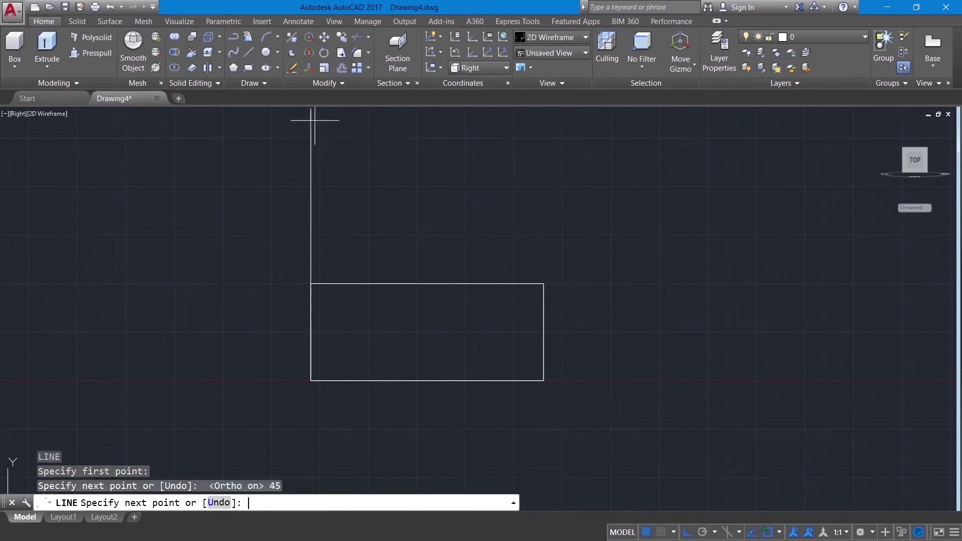
# - Complete the upright's rectangular outline with lines 60 across, 45 down and 60 back along the block's top edge
pyautogui.write('60')
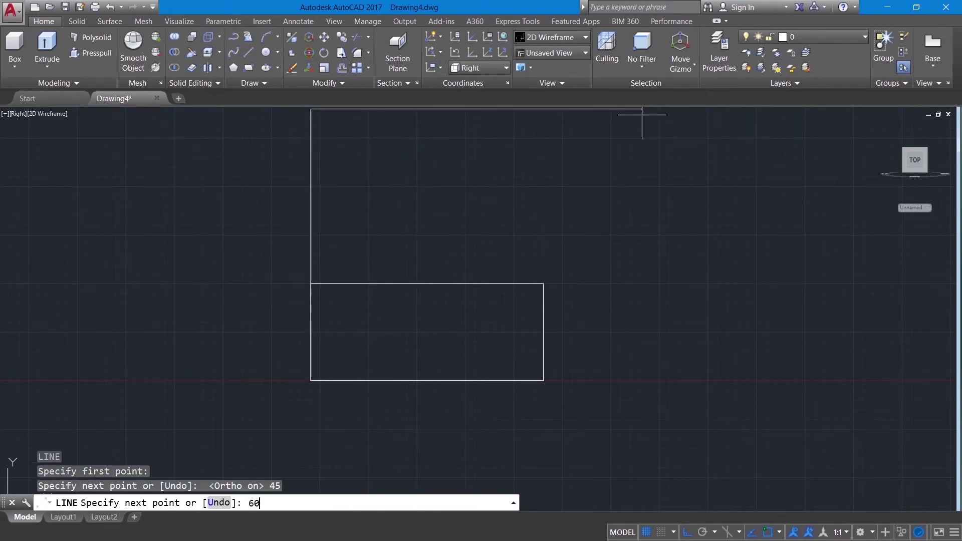
pyautogui.press('Return')
pyautogui.write('45')
pyautogui.press('Return')
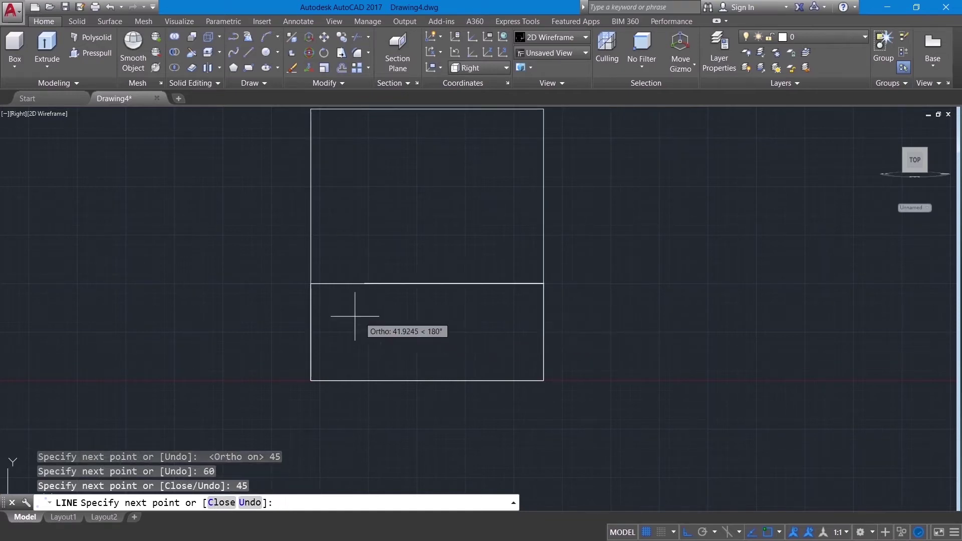
pyautogui.write('60')
pyautogui.press('Return')
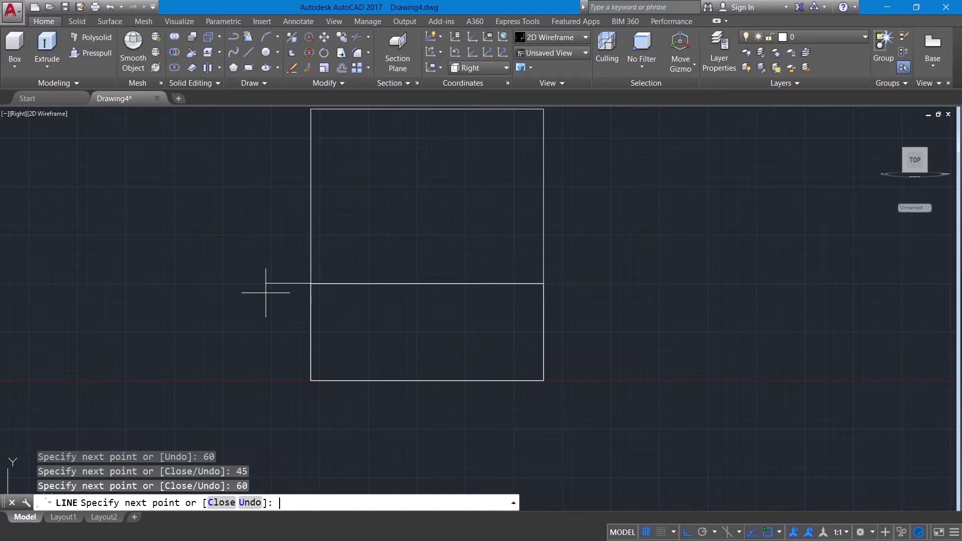
pyautogui.rightClick(129, 236)
pyautogui.click(148, 244)
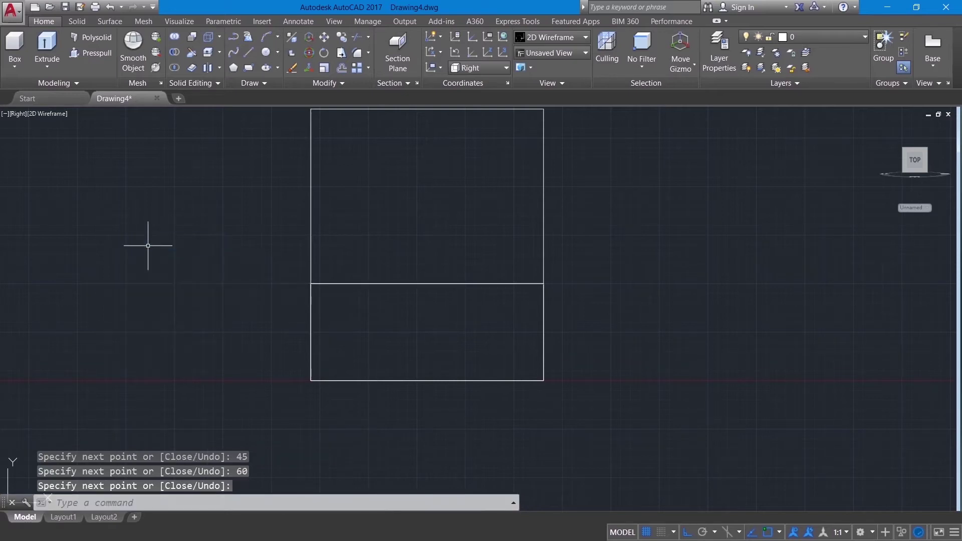
# - Join the four lines of the upright's outline above the block into one polyline
pyautogui.write('j')
pyautogui.press('Return')
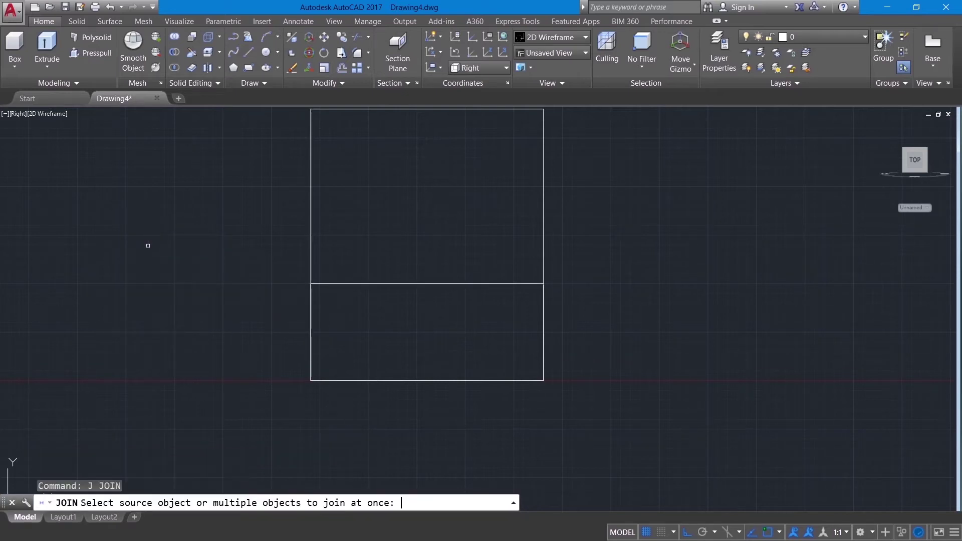
pyautogui.click(343, 283)
pyautogui.click(311, 243)
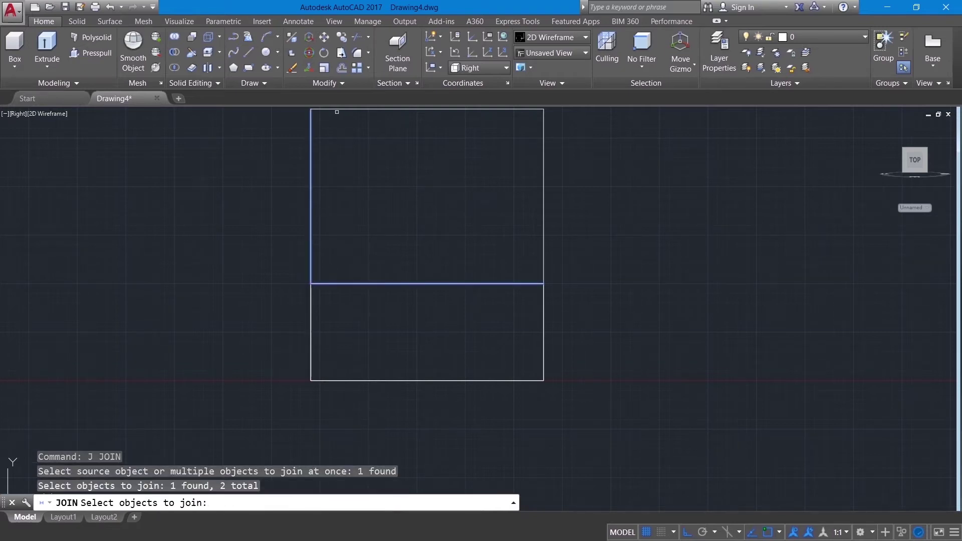
pyautogui.click(340, 109)
pyautogui.moveTo(450, 223); pyautogui.dragTo(416, 297, button='middle')
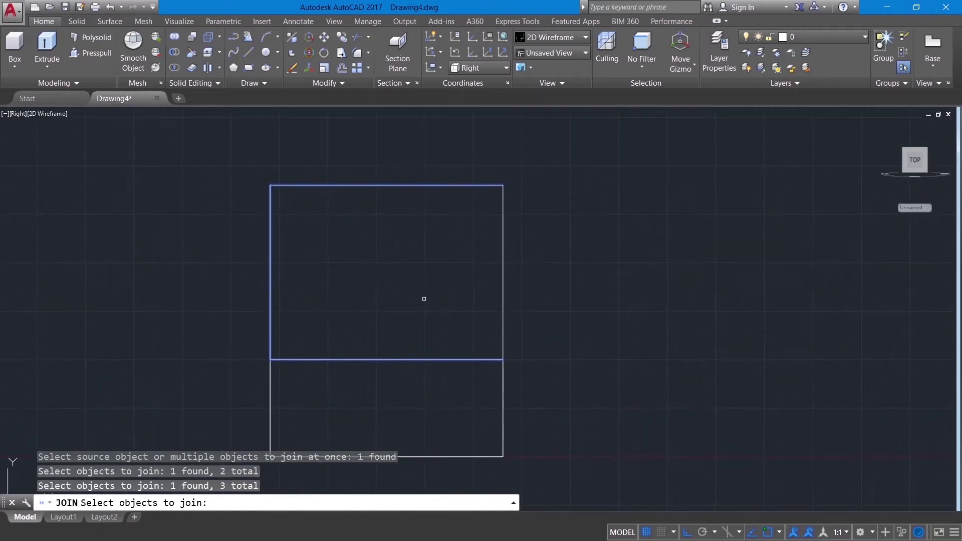
pyautogui.click(503, 261)
pyautogui.press('Return')
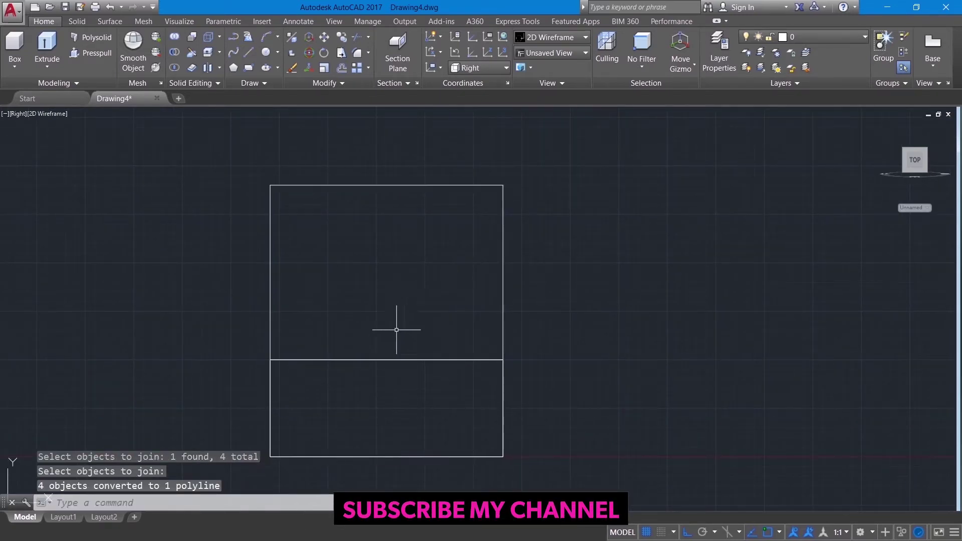
pyautogui.moveTo(895, 156); pyautogui.dragTo(725, 161)
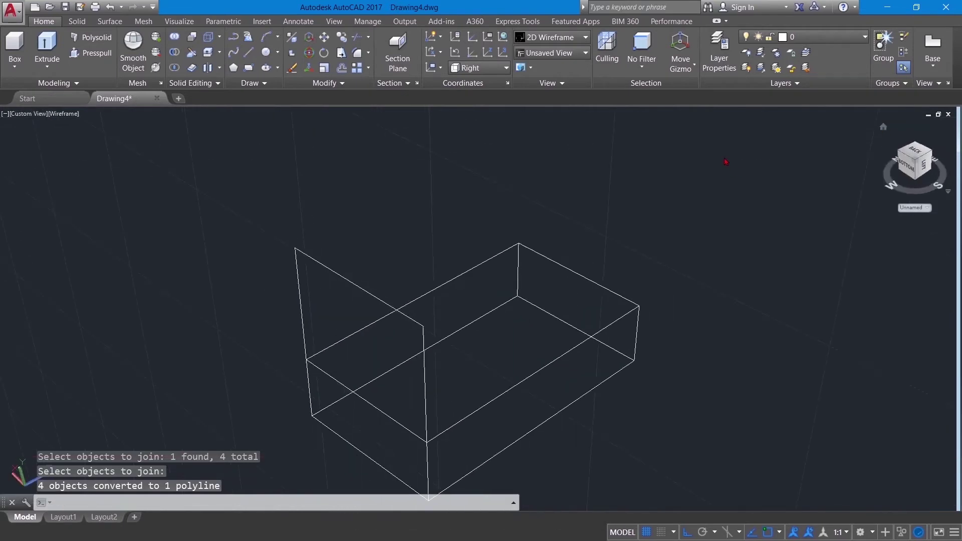
# - In the Right view, draw a vertical line 15 long downward from the midpoint of the upright's top edge
pyautogui.click(28, 114)
pyautogui.click(52, 180)
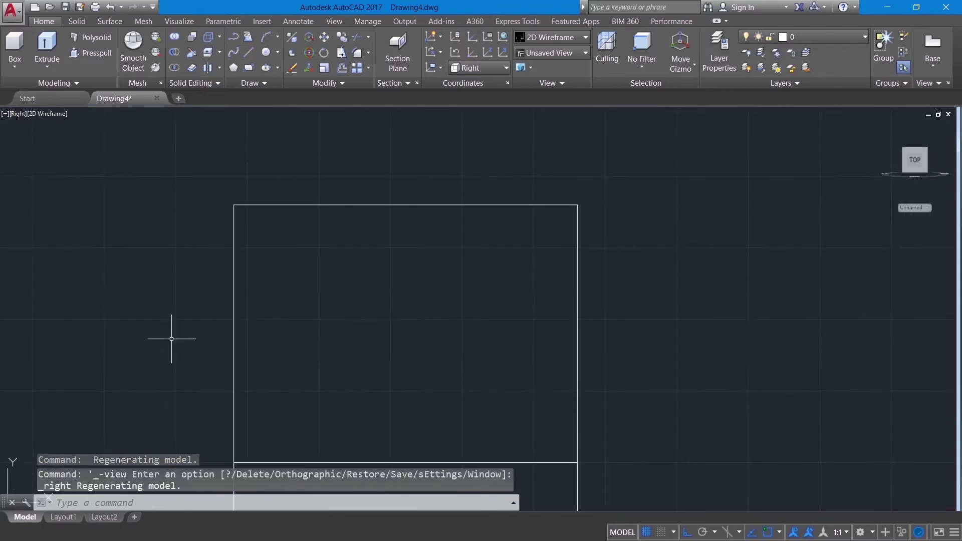
pyautogui.write('l')
pyautogui.press('Return')
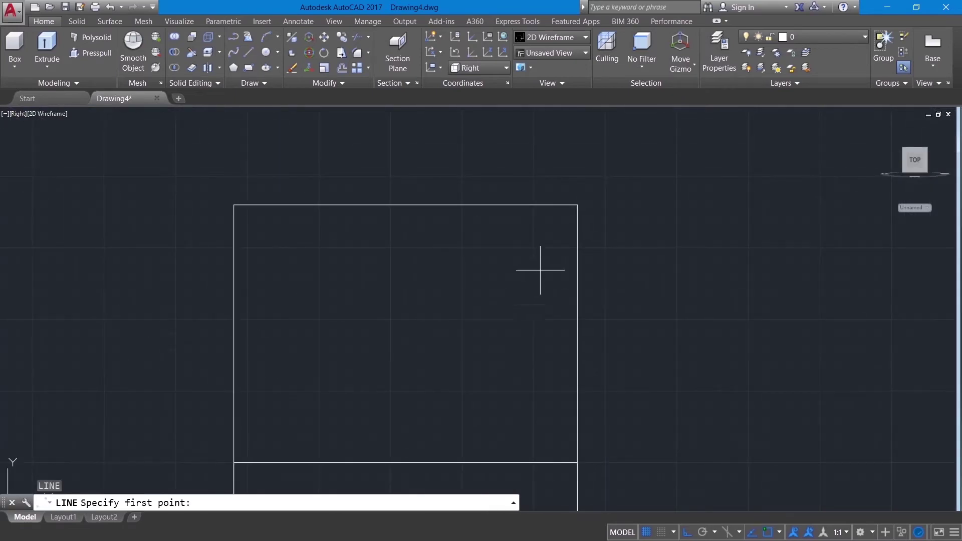
pyautogui.click(406, 204)
pyautogui.write('15')
pyautogui.press('Return')
pyautogui.rightClick(525, 284)
pyautogui.click(529, 283)
# - Draw a circle of diameter 15 centred on the lower end of the 15-long line
pyautogui.click(277, 53)
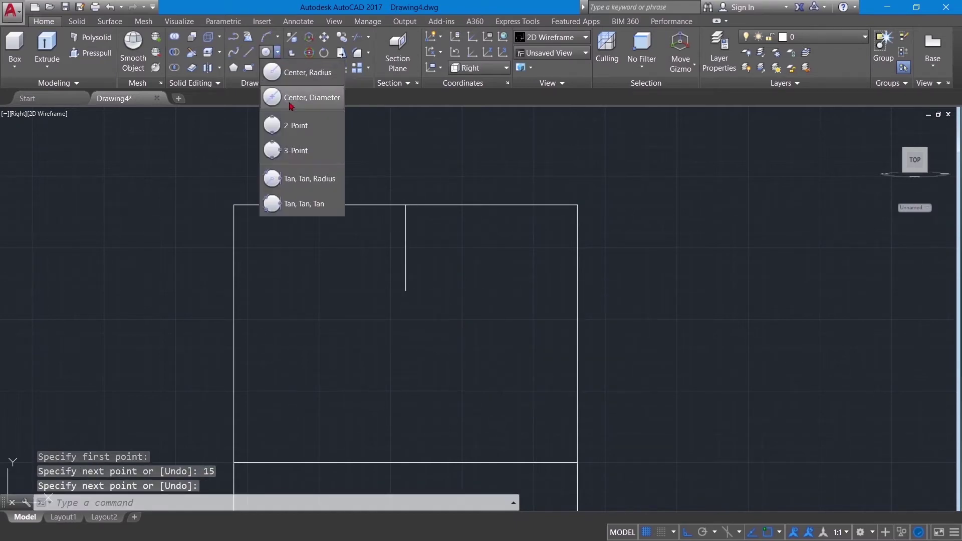
pyautogui.click(295, 104)
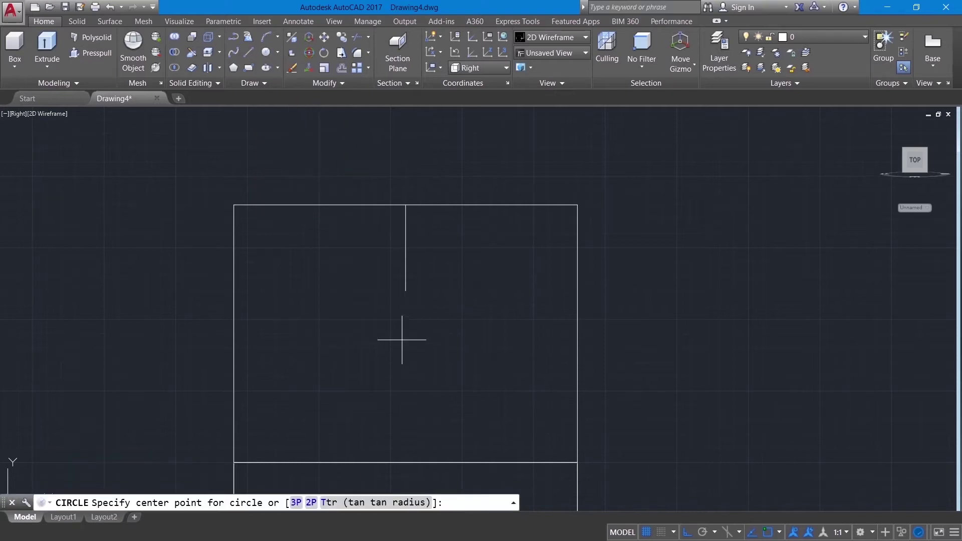
pyautogui.click(405, 290)
pyautogui.write('15')
pyautogui.press('Return')
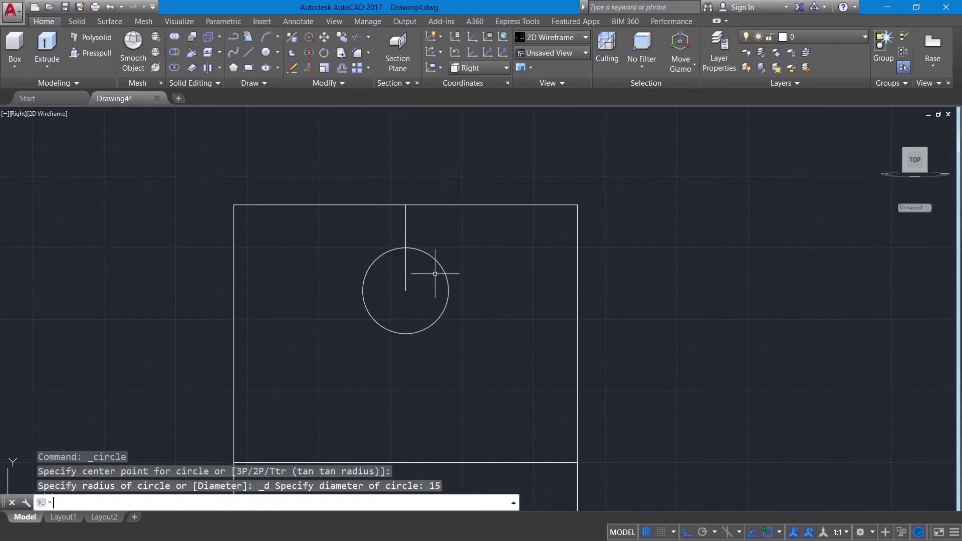
# - Draw vertical lines from the circle's right and left quadrants up to the upright's top edge
pyautogui.write('l')
pyautogui.press('Return')
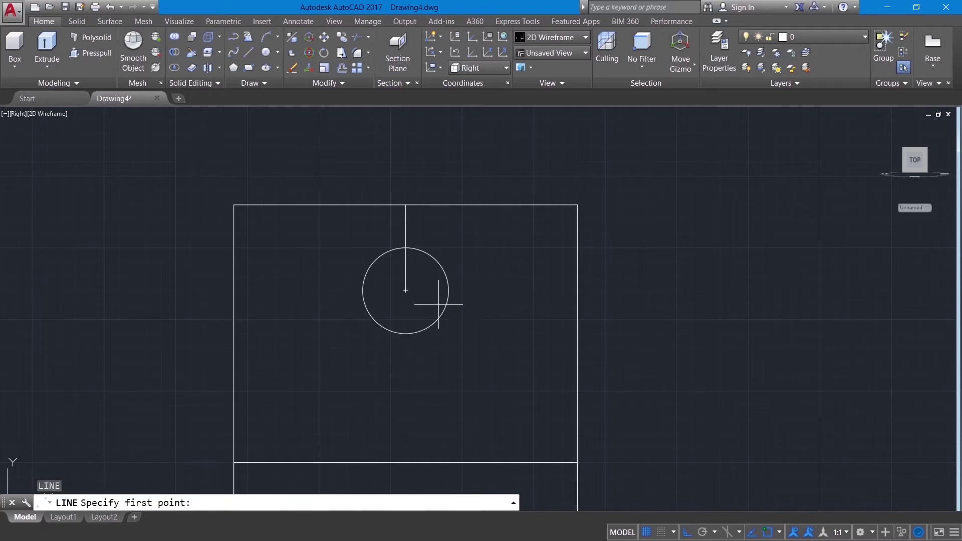
pyautogui.click(448, 290)
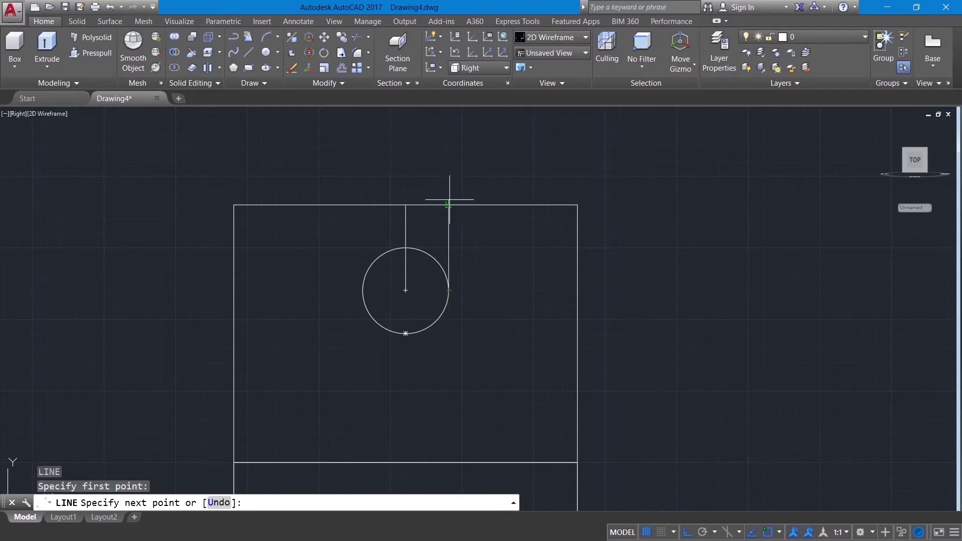
pyautogui.click(448, 204)
pyautogui.rightClick(448, 205)
pyautogui.click(465, 214)
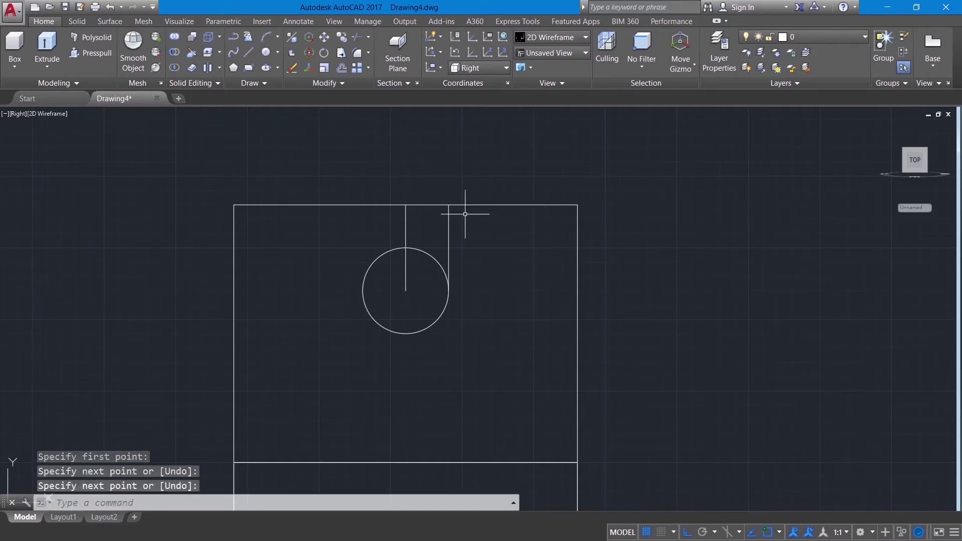
pyautogui.press('Return')
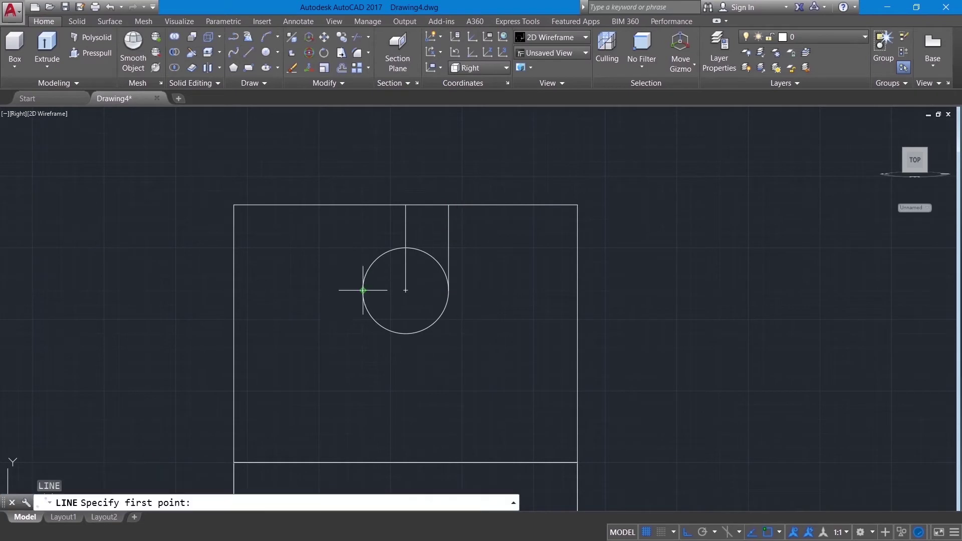
pyautogui.click(363, 291)
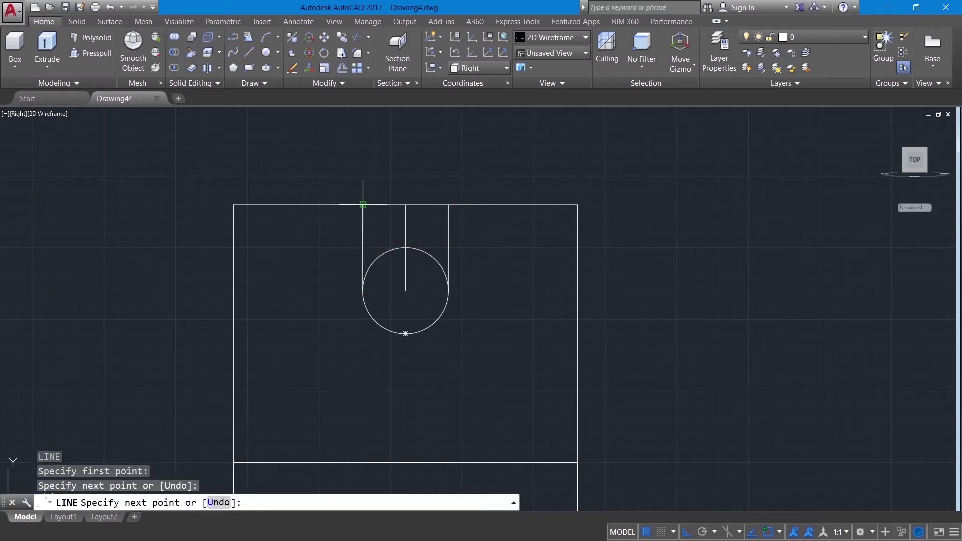
pyautogui.click(363, 205)
pyautogui.rightClick(363, 204)
pyautogui.click(390, 225)
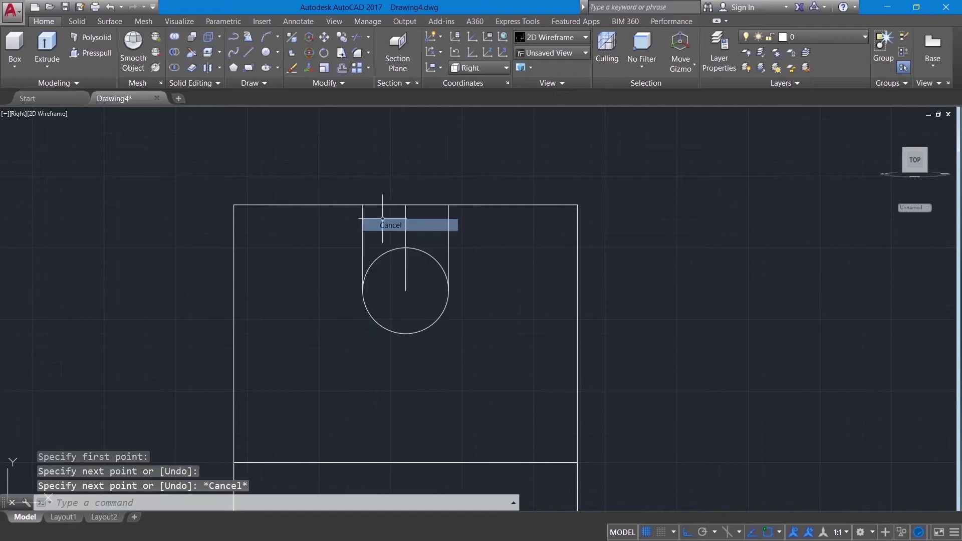
# - Close the slot outline with a horizontal line between the upper ends of its two vertical sides
pyautogui.write('l')
pyautogui.press('Return')
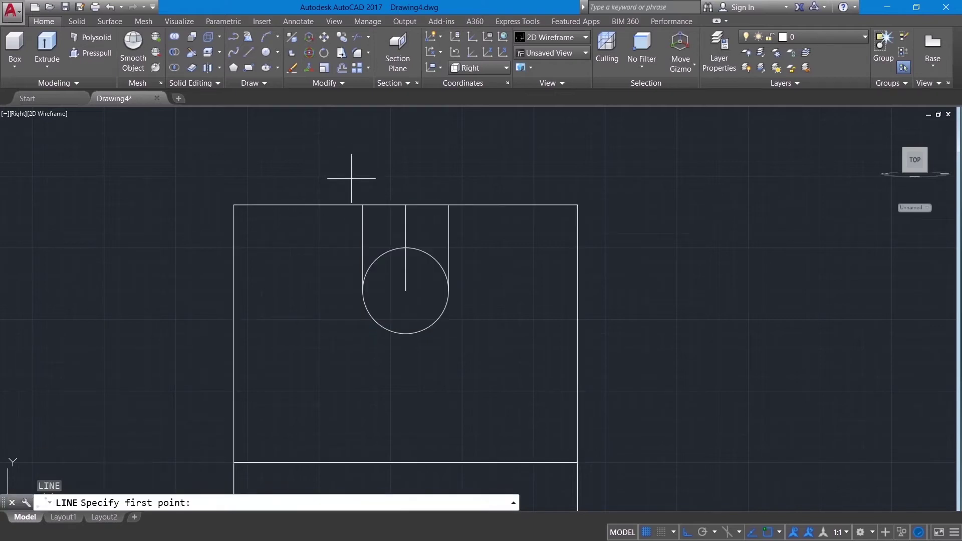
pyautogui.click(363, 204)
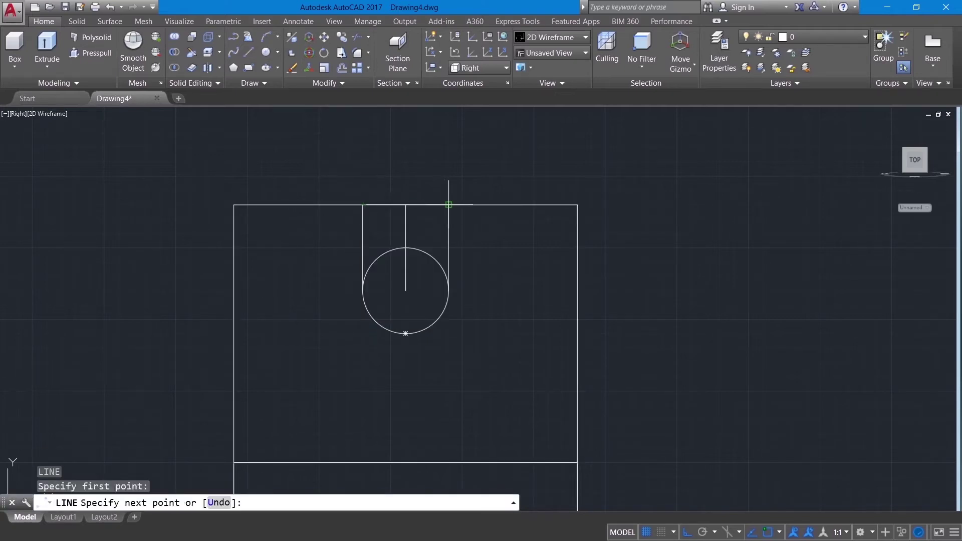
pyautogui.click(427, 205)
pyautogui.rightClick(436, 186)
pyautogui.click(453, 194)
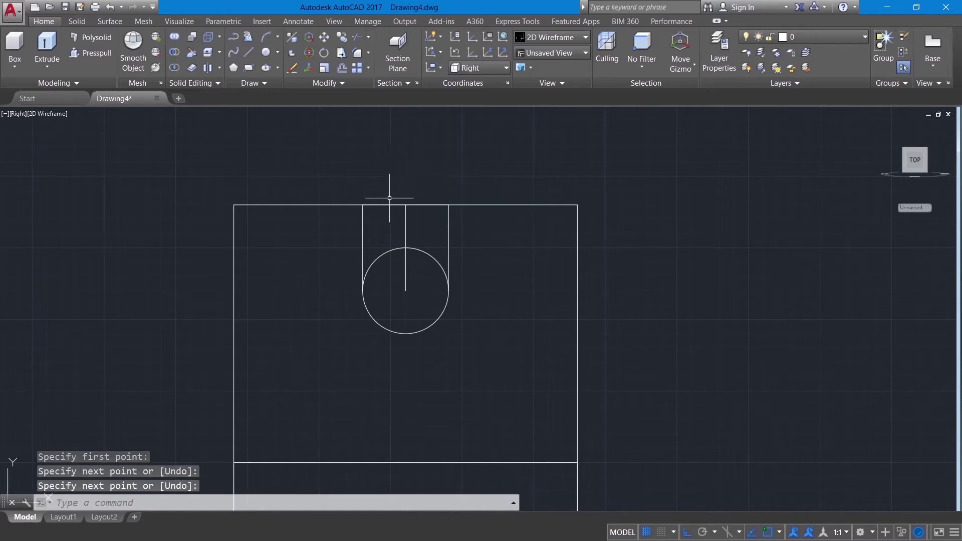
# - Delete the vertical centre line and trim away the upper half of the circle to leave a U-shaped slot
pyautogui.click(406, 224)
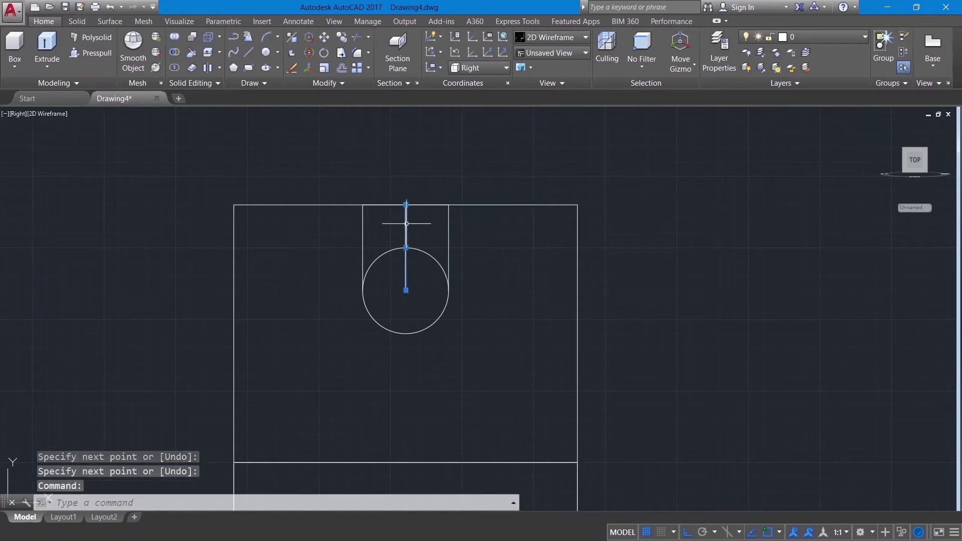
pyautogui.press('Delete')
pyautogui.write('tr')
pyautogui.press('Return')
pyautogui.press('Return')
pyautogui.click(389, 241)
pyautogui.click(400, 261)
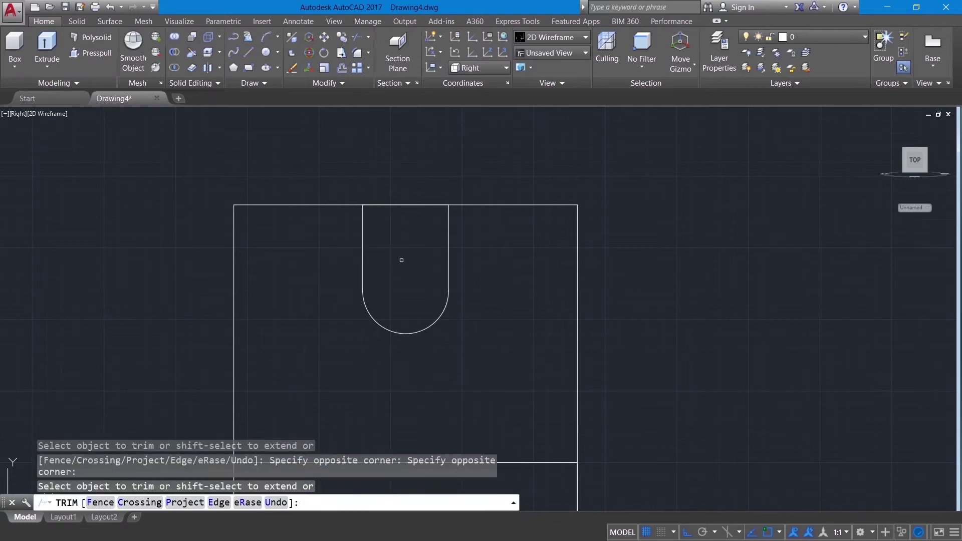
pyautogui.press('Return')
# - Join the slot's arc, two sides and top line into one polyline
pyautogui.write('j')
pyautogui.press('Return')
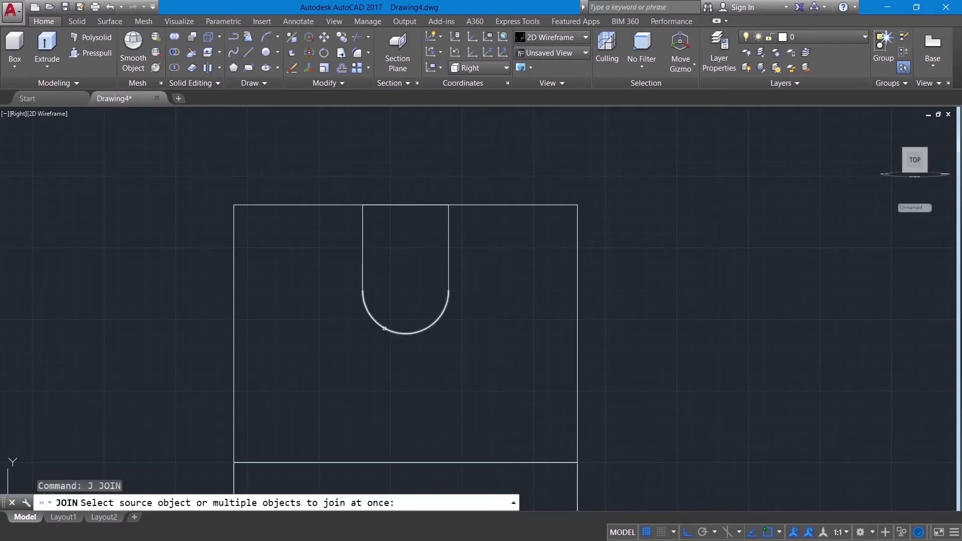
pyautogui.click(391, 333)
pyautogui.click(362, 241)
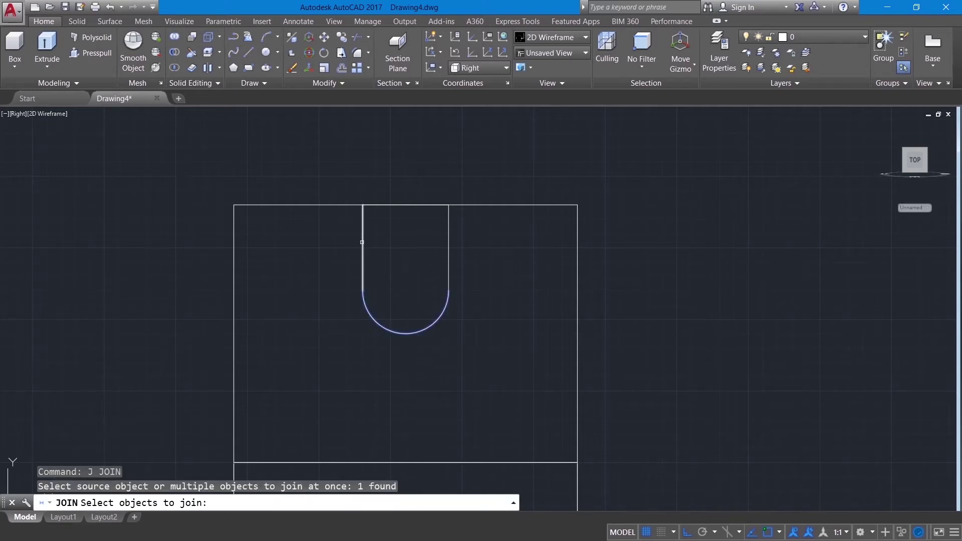
pyautogui.click(388, 206)
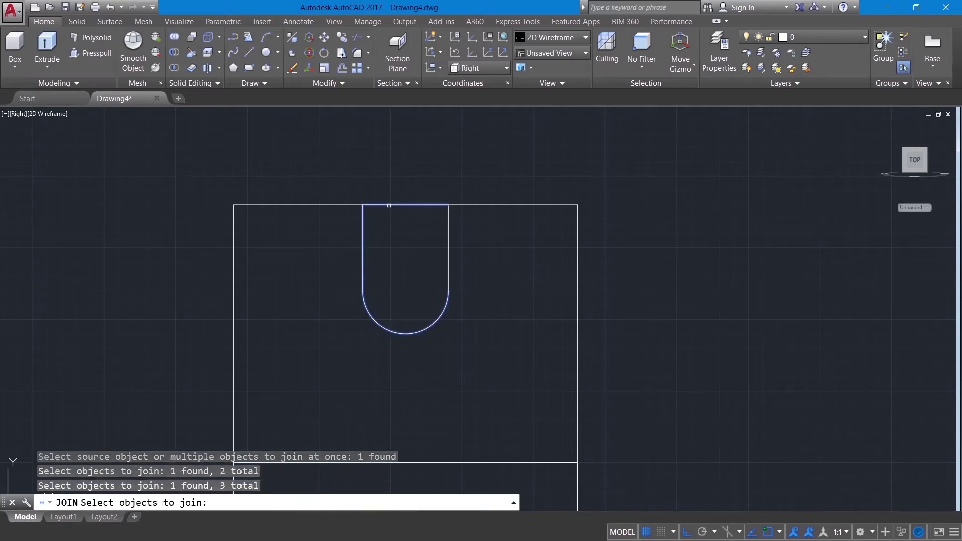
pyautogui.click(448, 256)
pyautogui.press('Return')
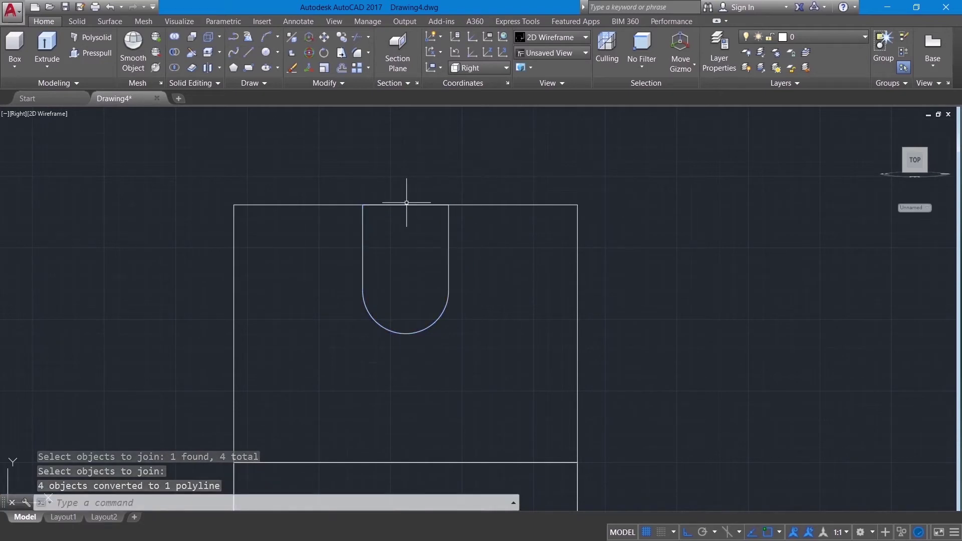
# - Trim the top edge between the slot's sides so the slot is open at the top
pyautogui.press('Return')
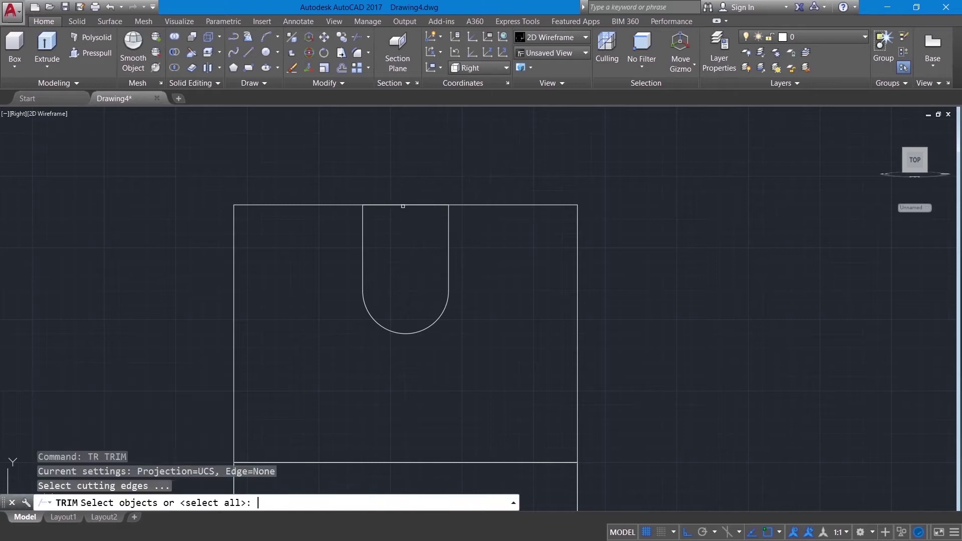
pyautogui.press('Return')
pyautogui.click(404, 204)
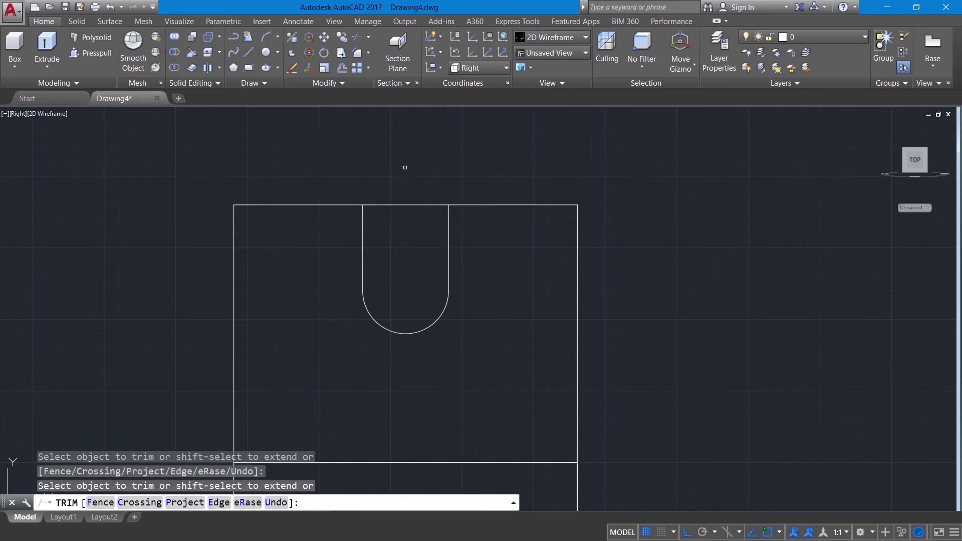
pyautogui.rightClick(383, 175)
pyautogui.click(396, 178)
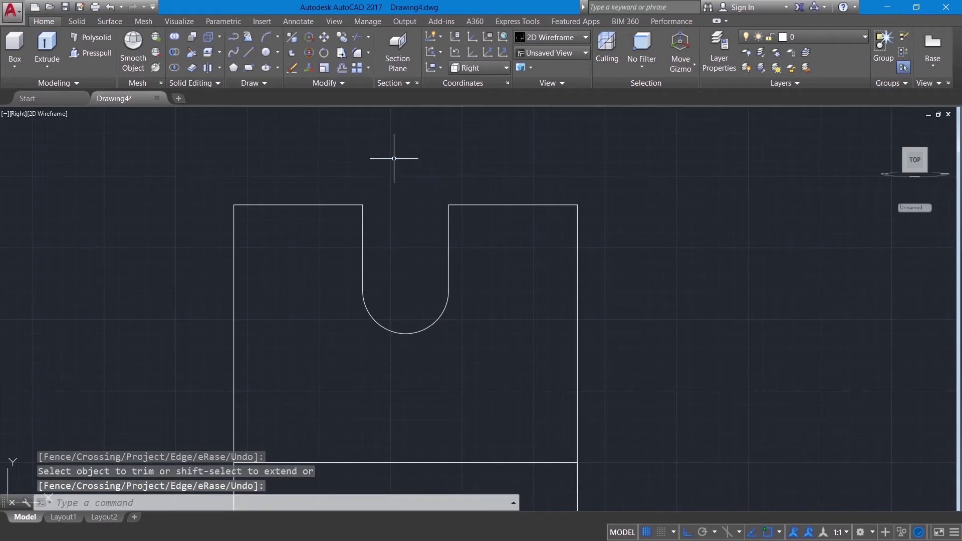
# - Join the U-shaped slot and the upright's outline into a single closed polyline
pyautogui.write('j')
pyautogui.press('Return')
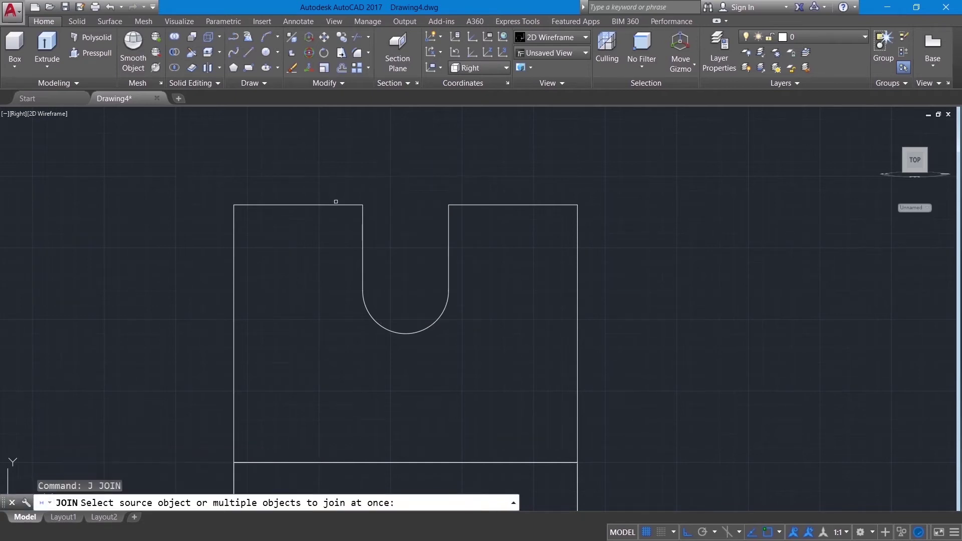
pyautogui.click(335, 204)
pyautogui.click(364, 233)
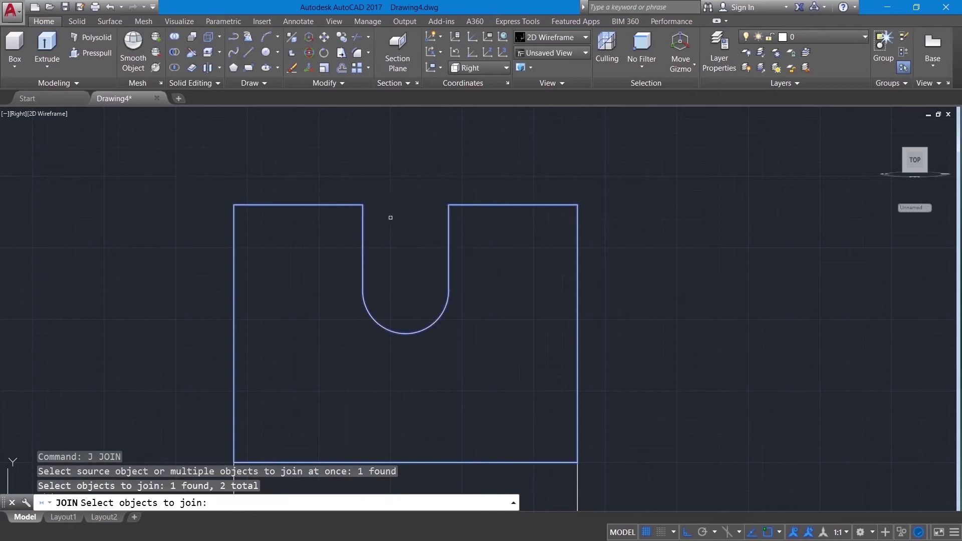
pyautogui.press('Return')
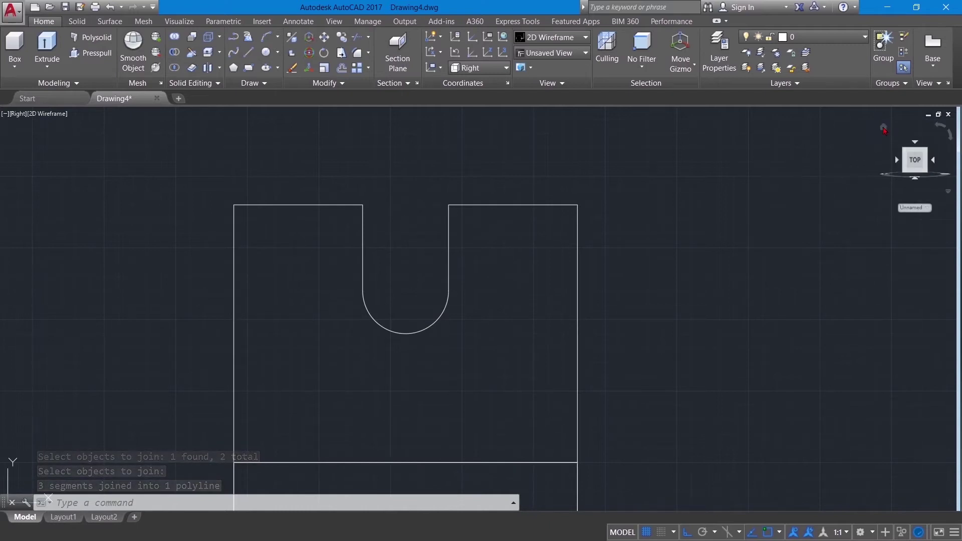
# - Extrude the slotted upright profile 20 along the base as a solid, working in the home isometric view
pyautogui.click(883, 127)
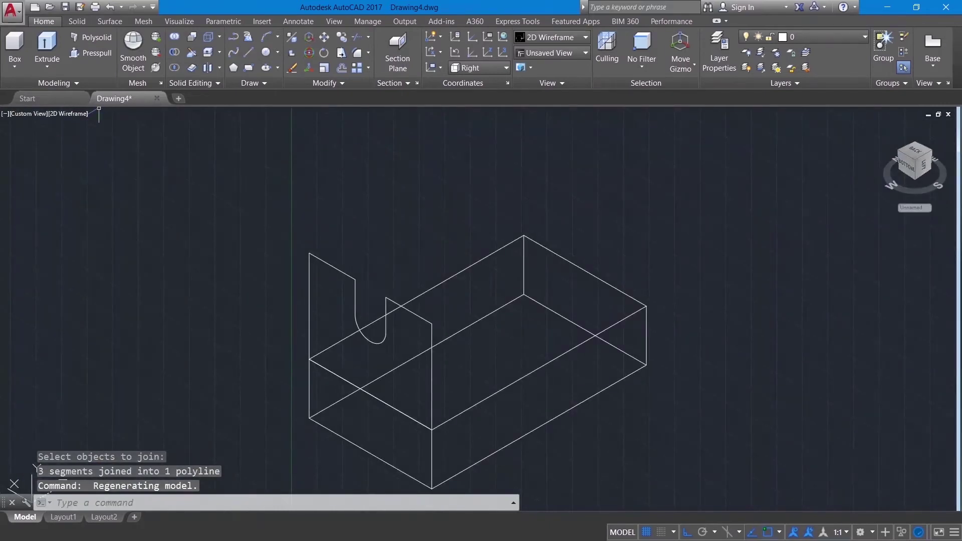
pyautogui.click(359, 280)
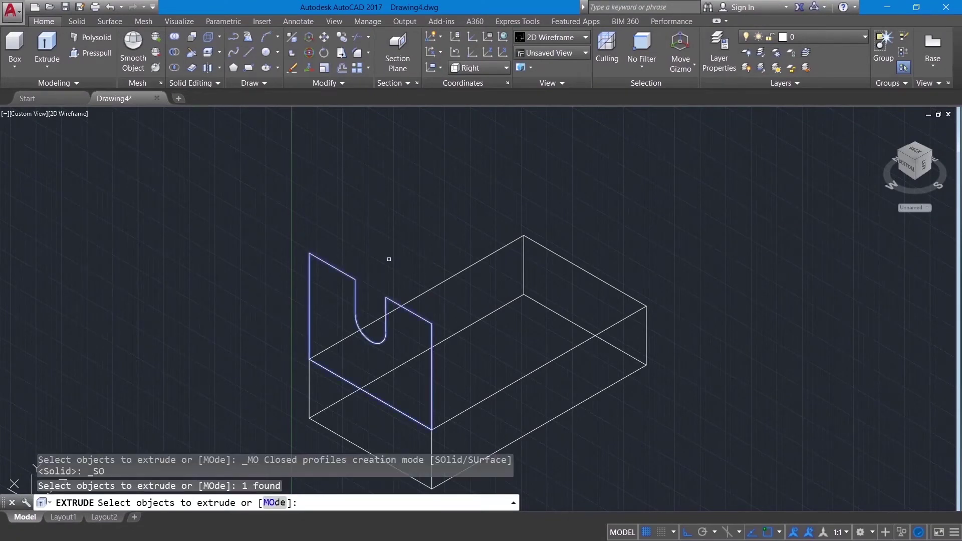
pyautogui.press('Return')
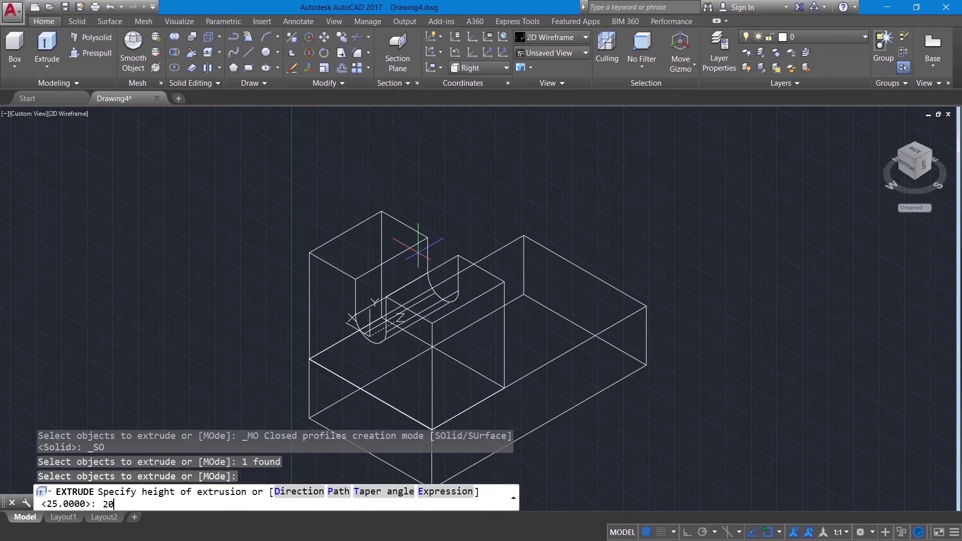
pyautogui.write('20')
pyautogui.press('Return')
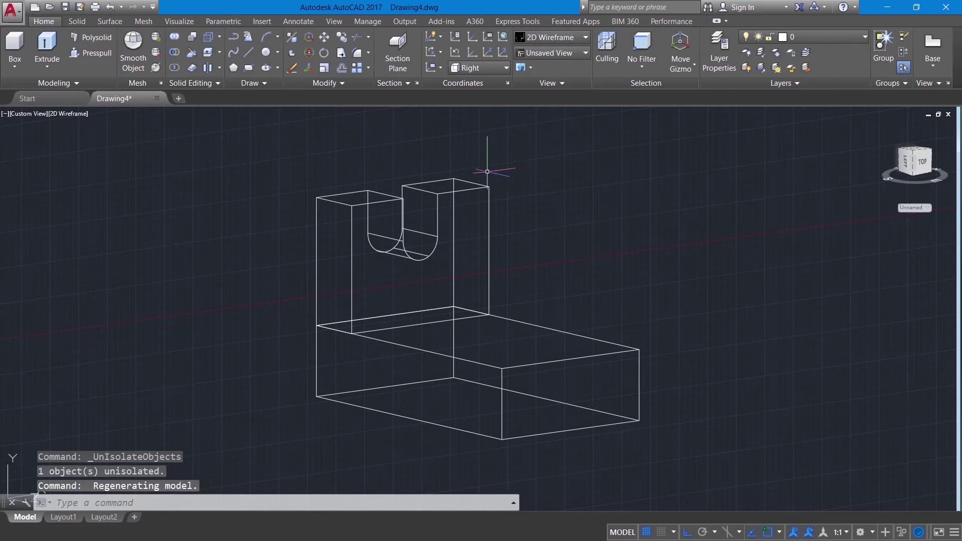
# - In the Left view, draw a vertical line 30 long upward from the midpoint of the base block's top edge
pyautogui.click(31, 117)
pyautogui.click(65, 164)
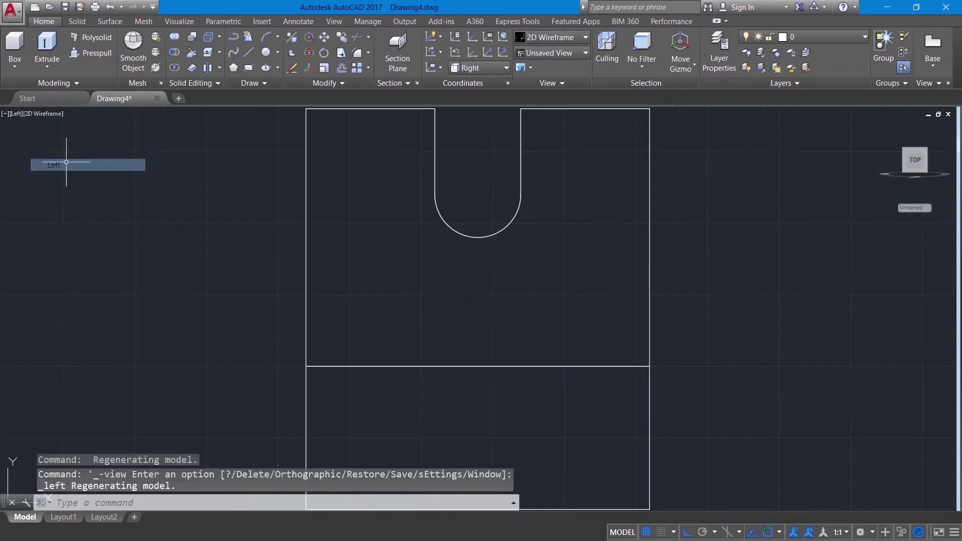
pyautogui.scroll(2, 146, 286)
pyautogui.scroll(-6, 155, 286)
pyautogui.moveTo(155, 286)
pyautogui.mouseDown(button='middle')
pyautogui.moveTo(151, 303)
pyautogui.moveTo(208, 286)
pyautogui.mouseUp(button='middle')
pyautogui.write('l')
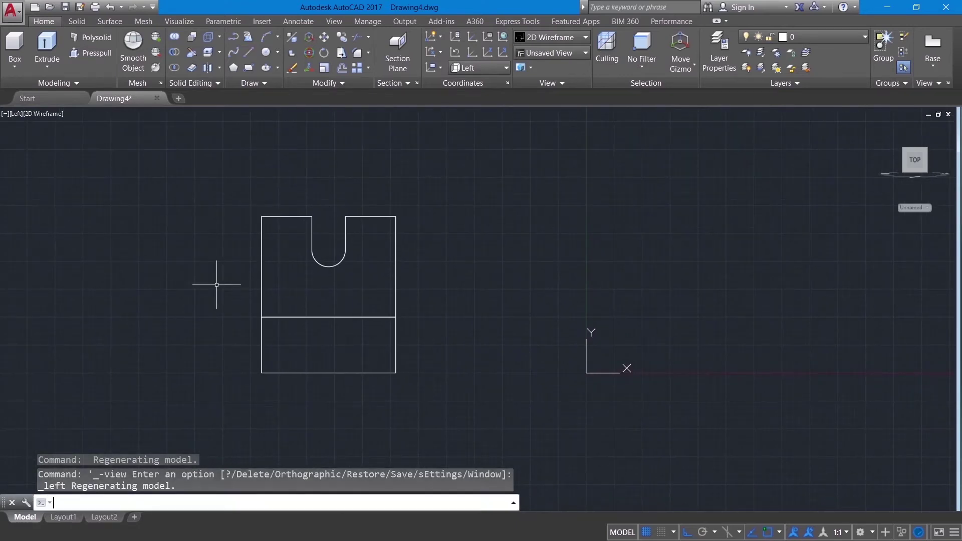
pyautogui.press('Return')
pyautogui.click(329, 317)
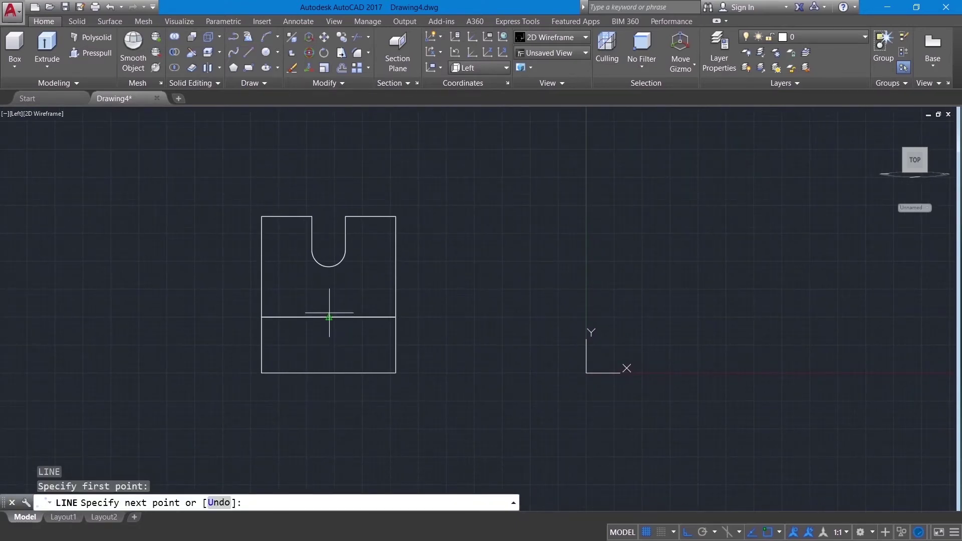
pyautogui.write('30')
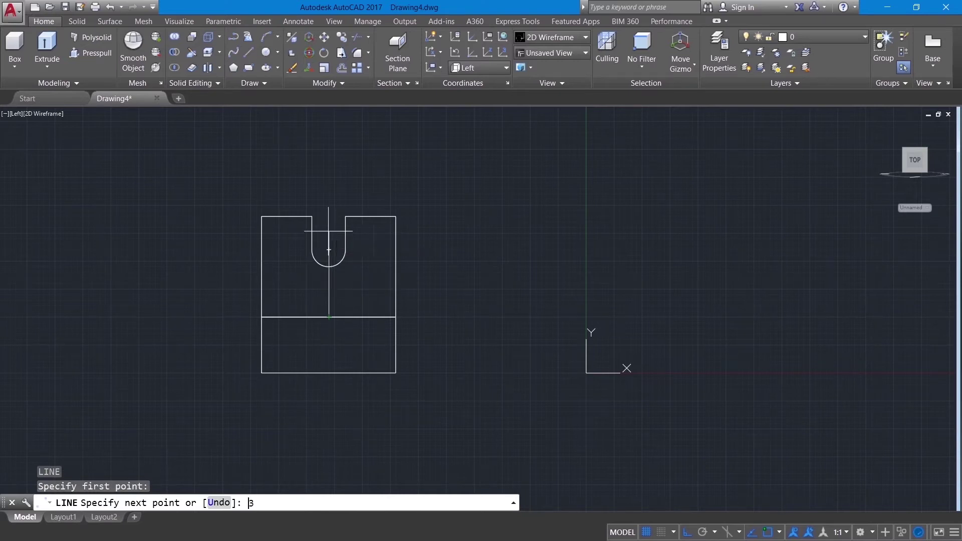
pyautogui.press('Return')
pyautogui.rightClick(464, 257)
pyautogui.click(480, 262)
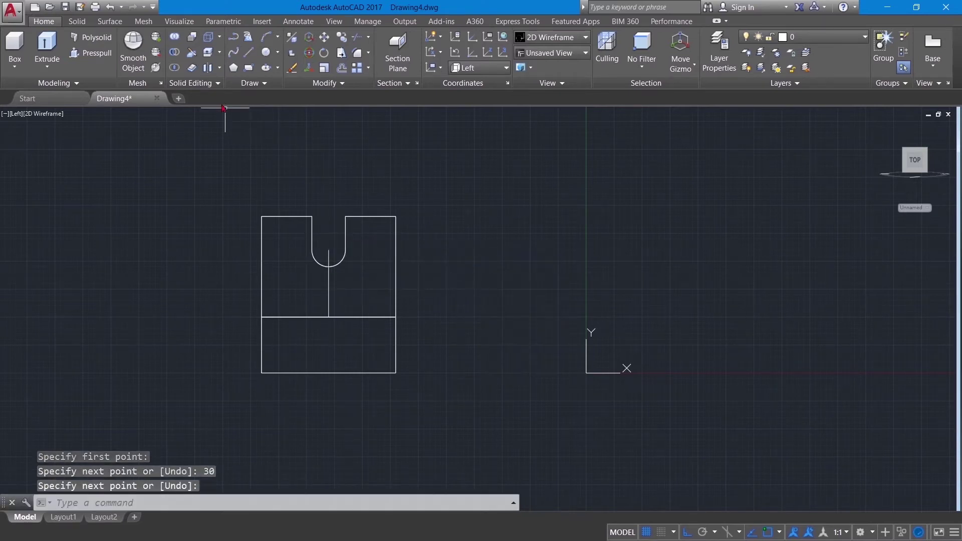
# - Draw a circle of radius 15 centred on the upper end of the vertical construction line
pyautogui.click(278, 56)
pyautogui.click(283, 97)
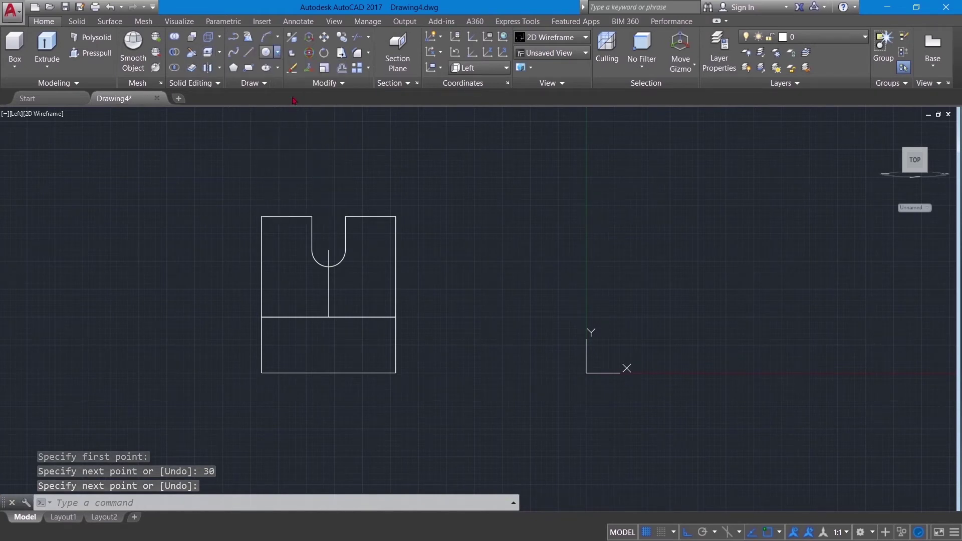
pyautogui.click(329, 251)
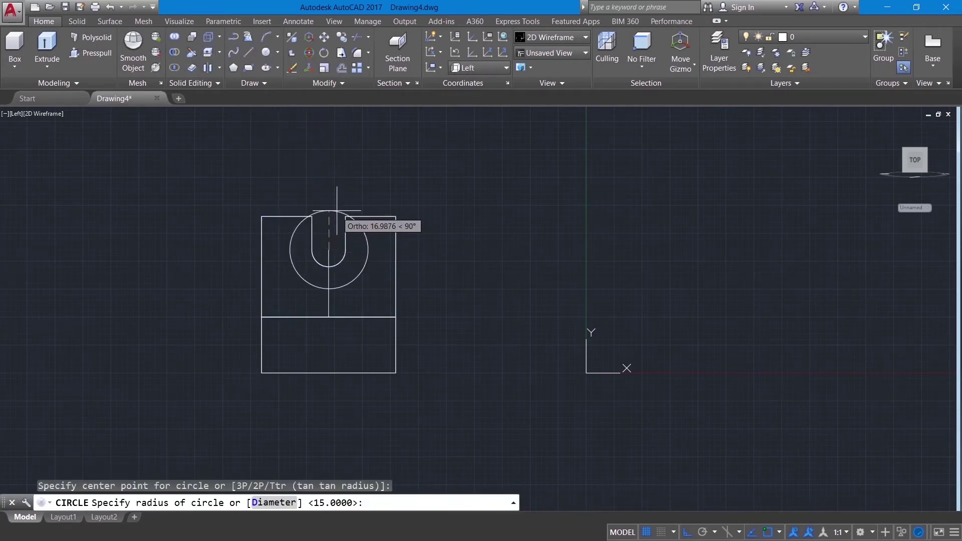
pyautogui.write('15')
pyautogui.press('Return')
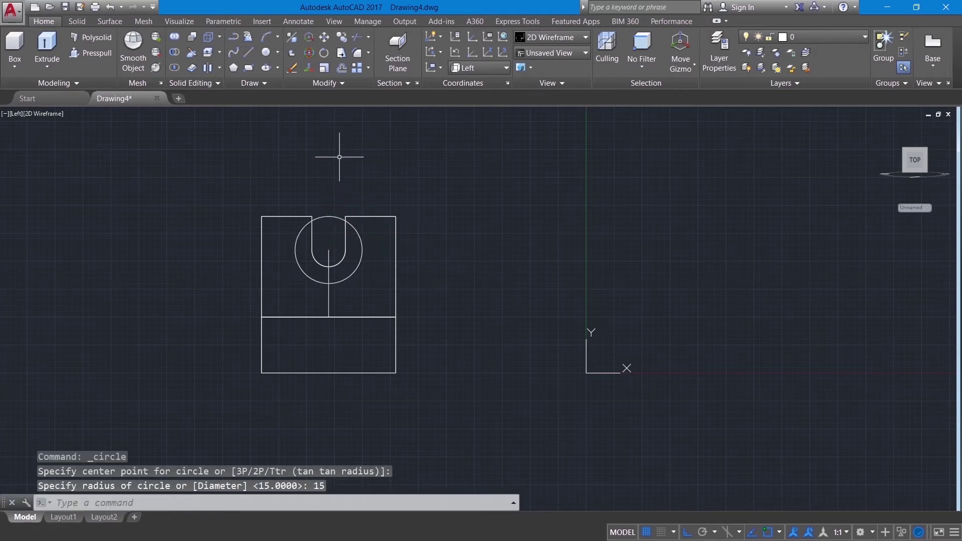
# - Draw a vertical line from the circle's right quadrant down to the base block's top edge
pyautogui.rightClick(339, 158)
pyautogui.moveTo(401, 180)
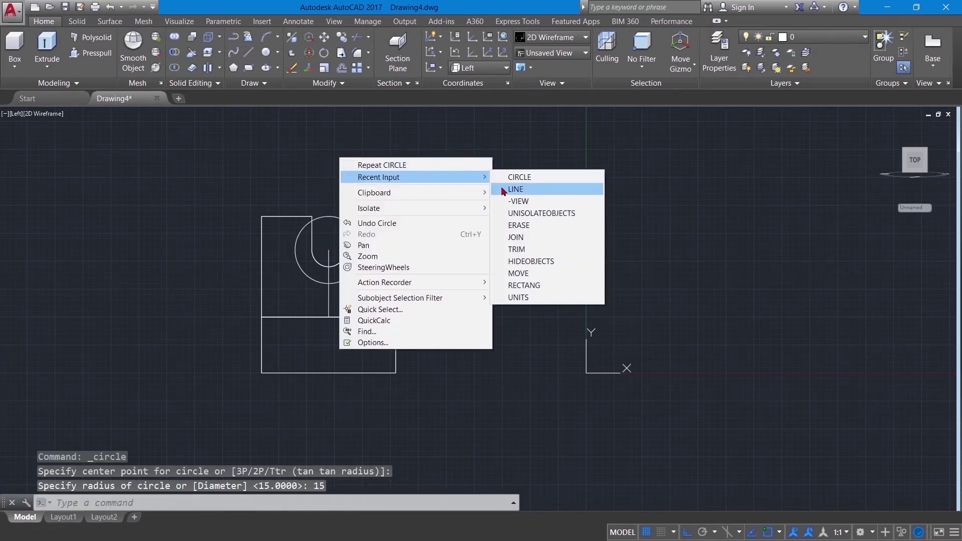
pyautogui.click(515, 189)
pyautogui.click(363, 250)
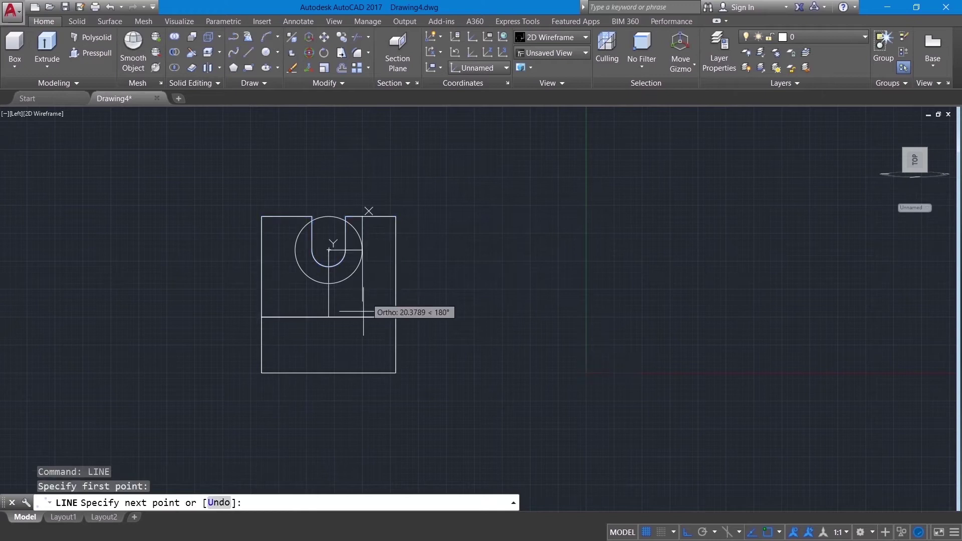
pyautogui.click(363, 317)
pyautogui.rightClick(362, 317)
pyautogui.click(375, 323)
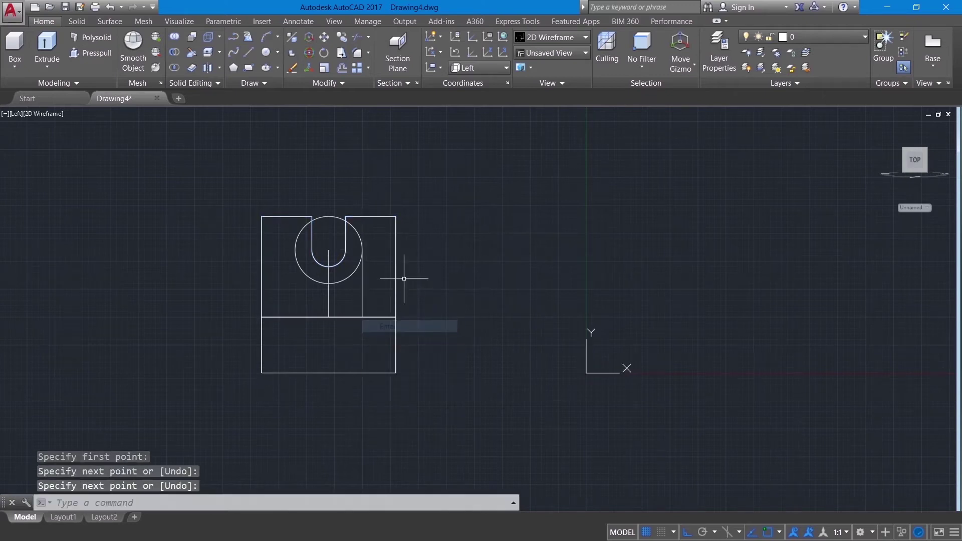
# - Draw a line from the circle's left quadrant down to the base's top edge and across to the foot of the right side line
pyautogui.write('l')
pyautogui.press('Return')
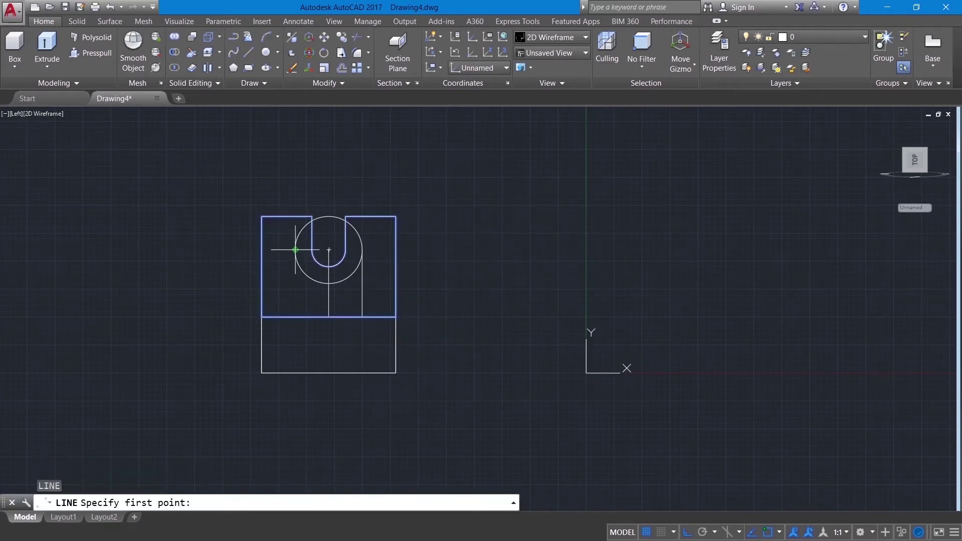
pyautogui.click(295, 249)
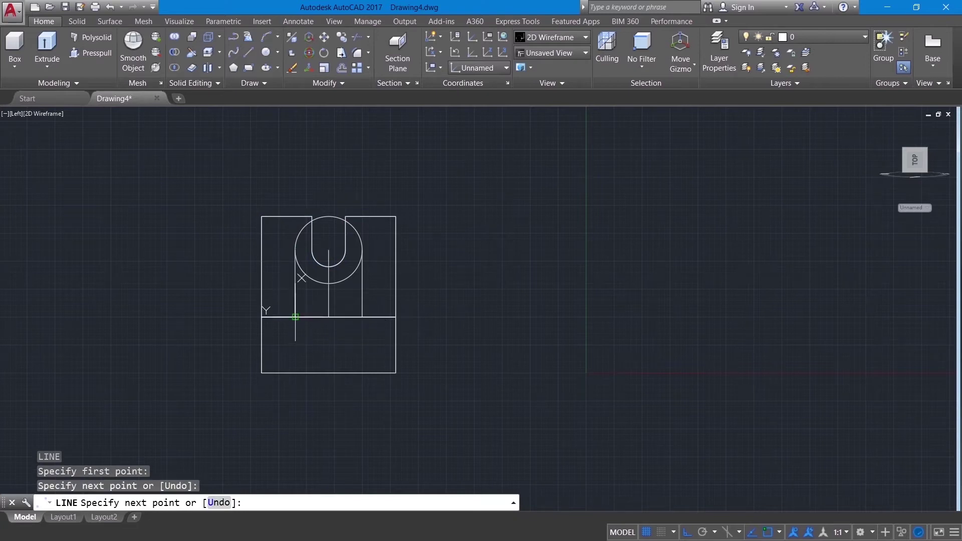
pyautogui.click(363, 317)
pyautogui.rightClick(487, 256)
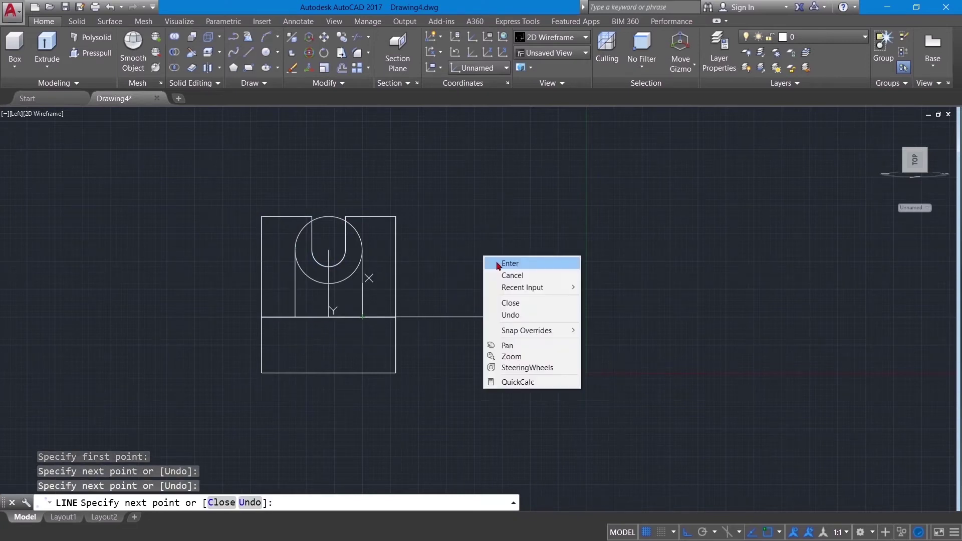
pyautogui.click(497, 261)
# - Trim the construction line below the circle and the circle's lower half between the two side lines
pyautogui.write('tr')
pyautogui.press('Return')
pyautogui.press('Return')
pyautogui.click(333, 300)
pyautogui.click(343, 298)
pyautogui.click(316, 292)
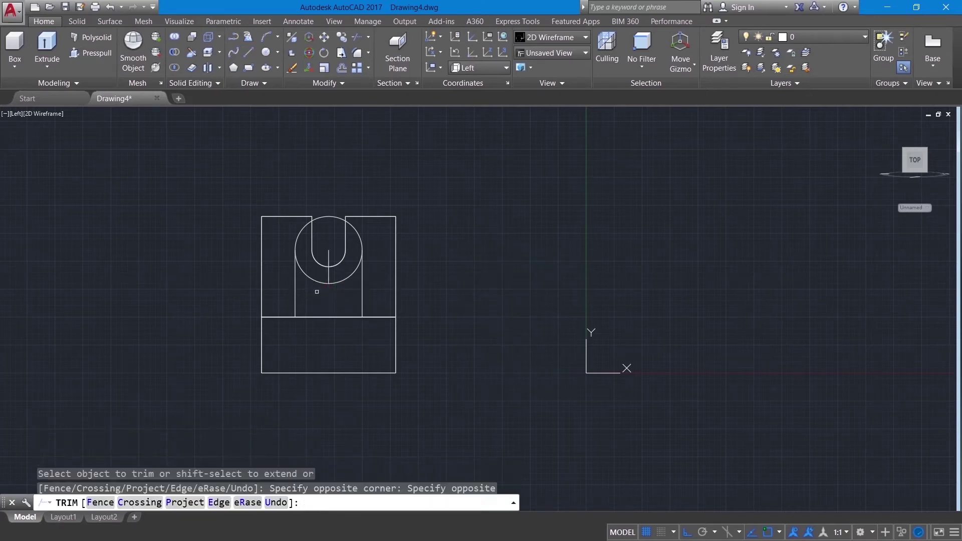
pyautogui.click(318, 288)
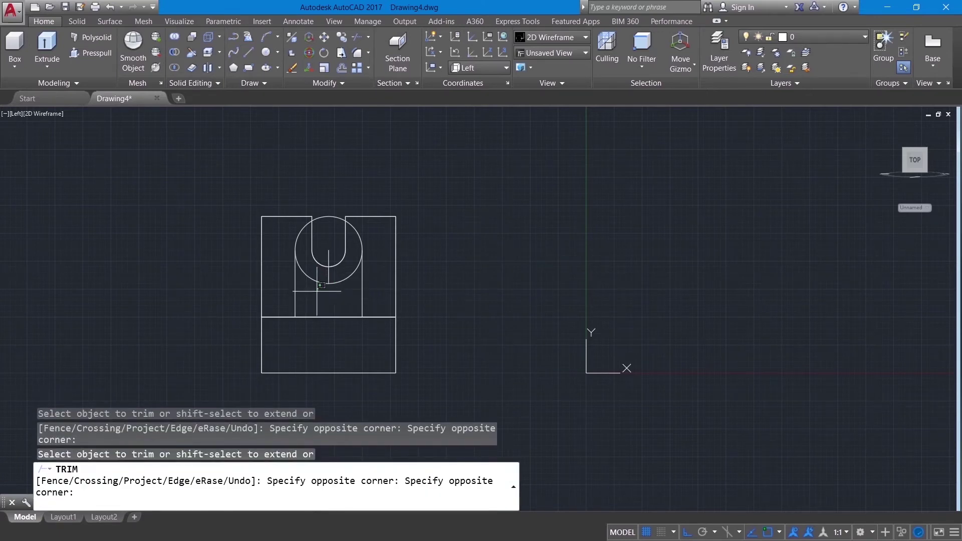
pyautogui.click(315, 286)
pyautogui.click(348, 300)
pyautogui.click(341, 278)
# - Erase the remaining piece of the vertical construction line inside the arch
pyautogui.click(330, 280)
pyautogui.click(329, 268)
pyautogui.click(329, 259)
pyautogui.click(330, 259)
pyautogui.press('Escape')
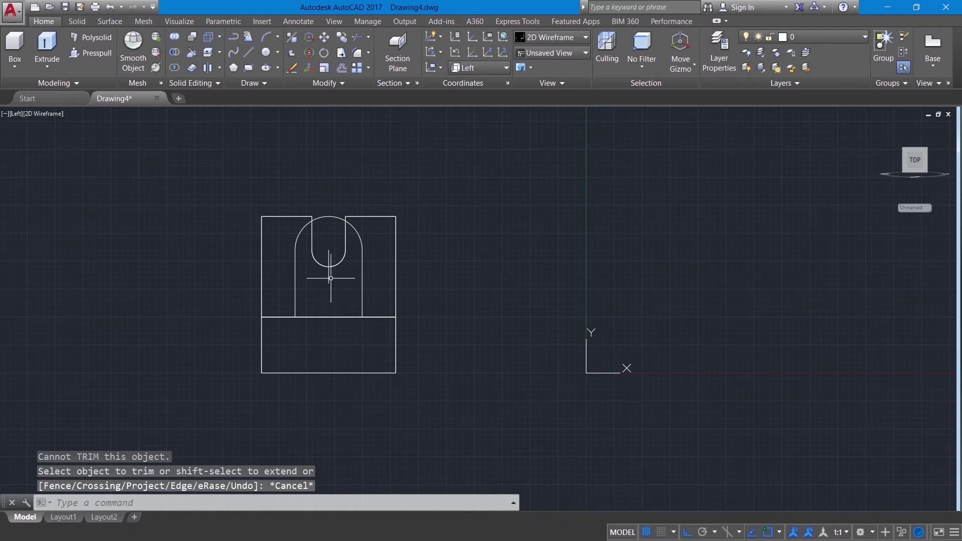
pyautogui.click(329, 275)
pyautogui.press('Delete')
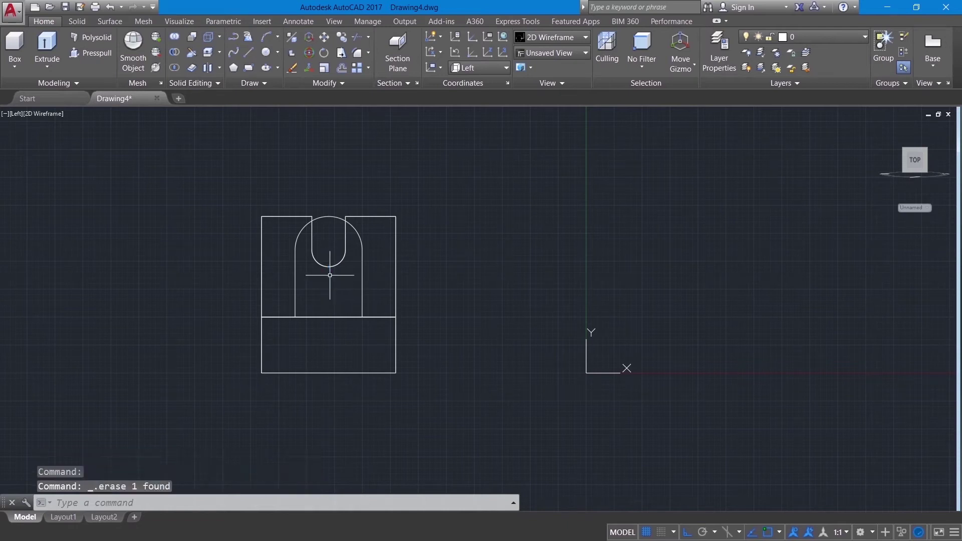
# - Join the bottom line, the two side lines and the upper arc into a single closed arch polyline
pyautogui.write('j')
pyautogui.press('Return')
pyautogui.click(325, 317)
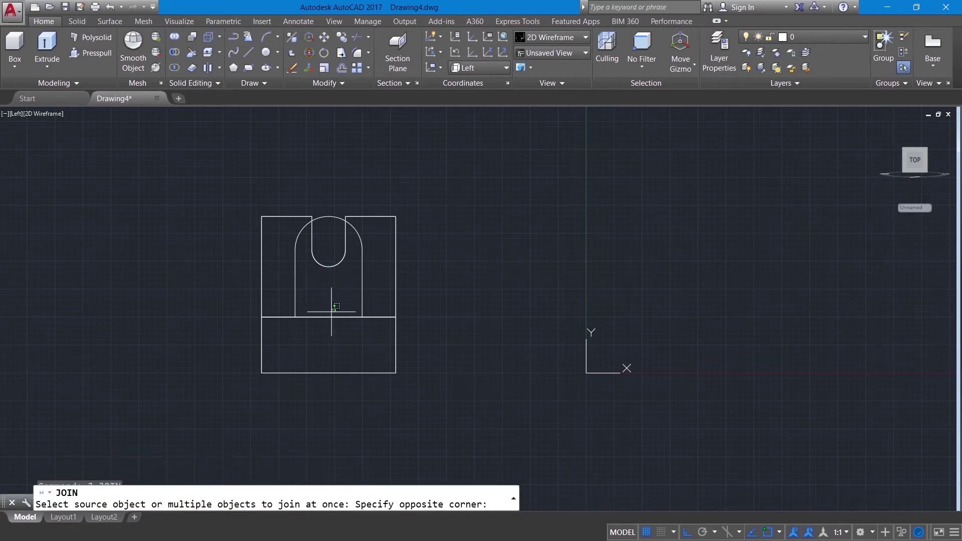
pyautogui.press('Escape')
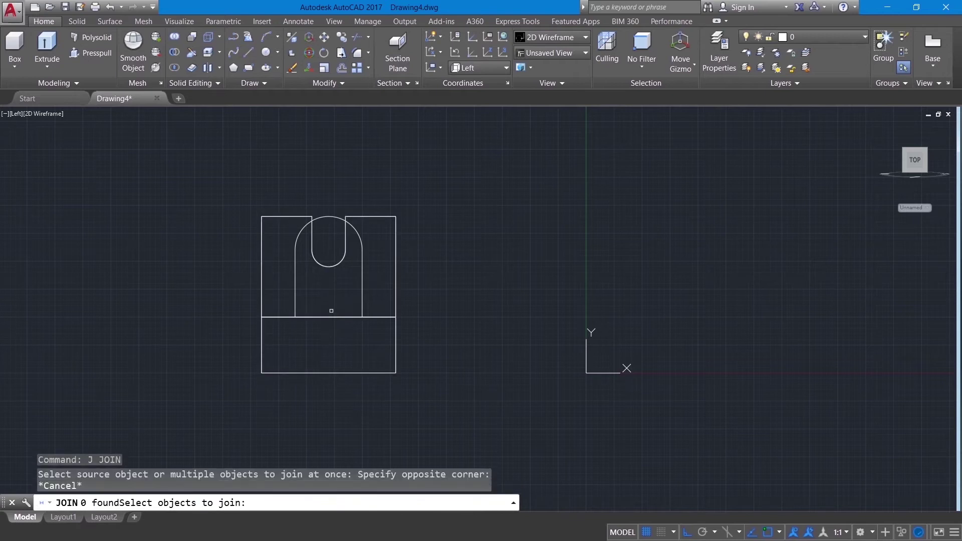
pyautogui.write('j')
pyautogui.press('Return')
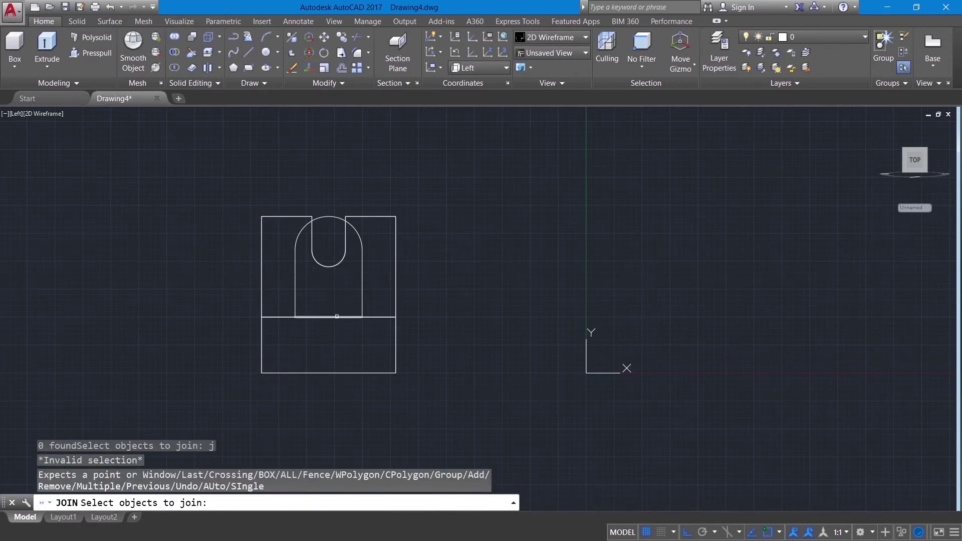
pyautogui.click(337, 316)
pyautogui.click(362, 300)
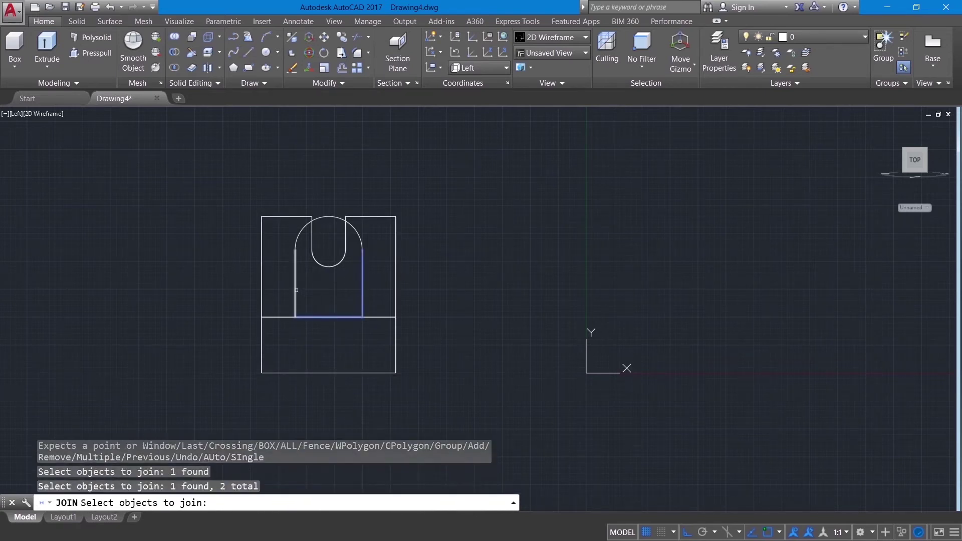
pyautogui.click(295, 290)
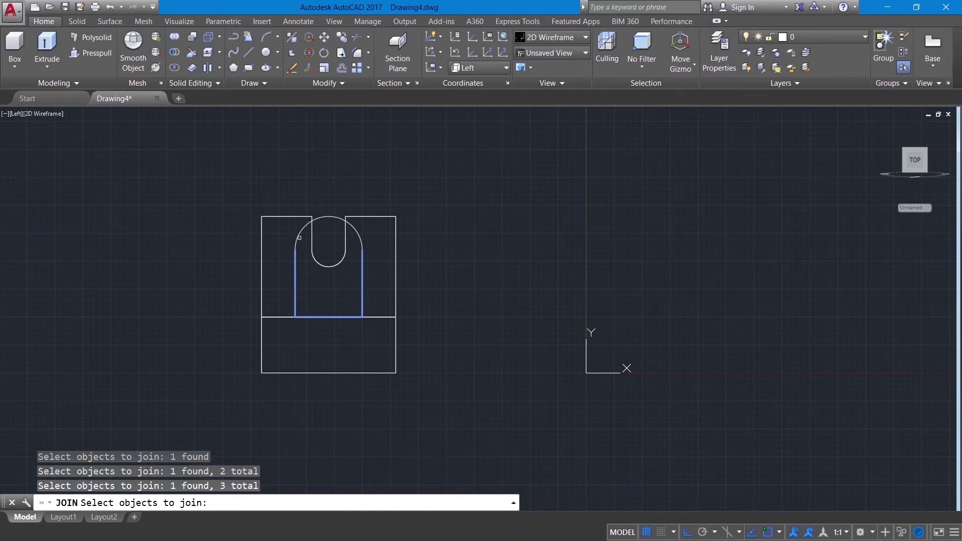
pyautogui.click(299, 237)
pyautogui.press('Return')
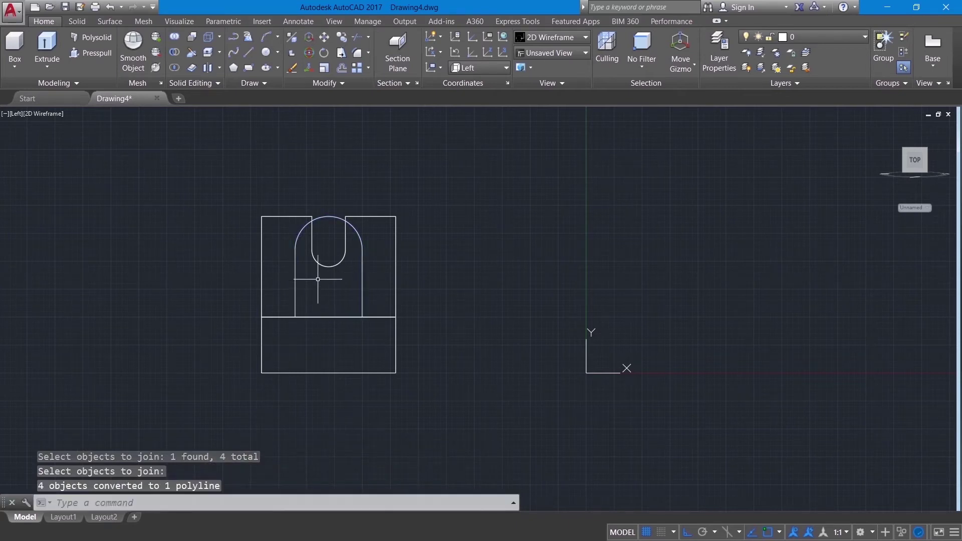
# - In a 3D view, move the arch profile by its bottom edge's midpoint to the midpoint of the base's opposite top end edge
pyautogui.keyDown('shift'); pyautogui.moveTo(326, 291); pyautogui.dragTo(430, 337, button='middle'); pyautogui.keyUp('shift')
pyautogui.write('mo')
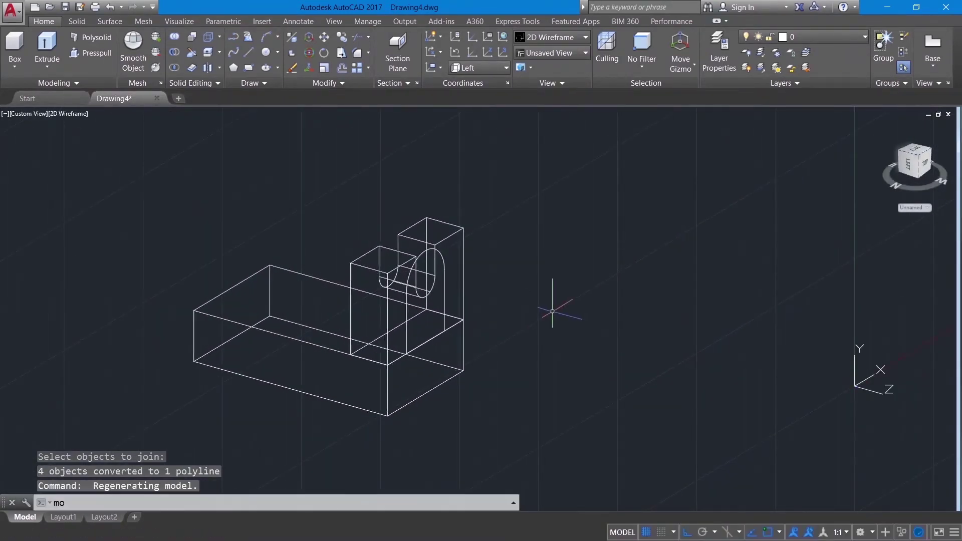
pyautogui.press('BackSpace')
pyautogui.press('BackSpace')
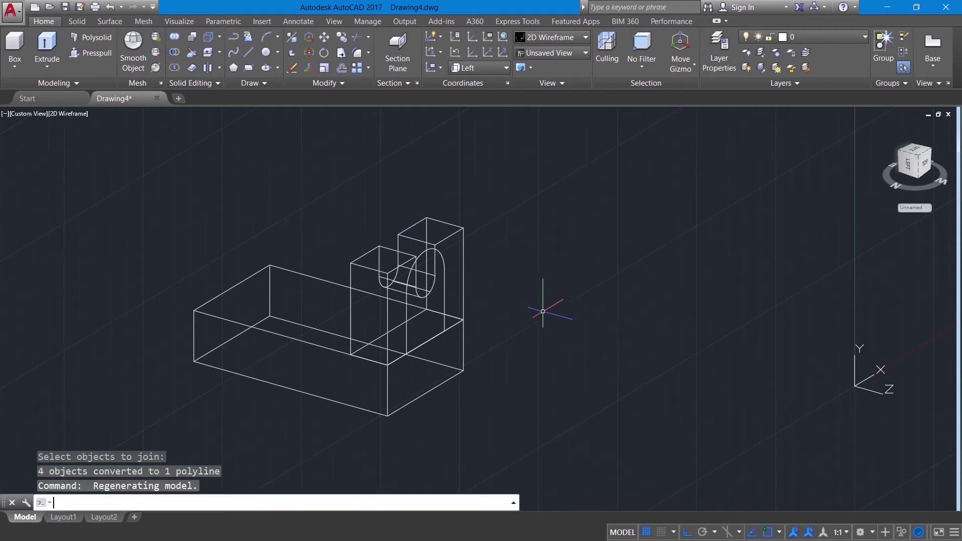
pyautogui.write('mo')
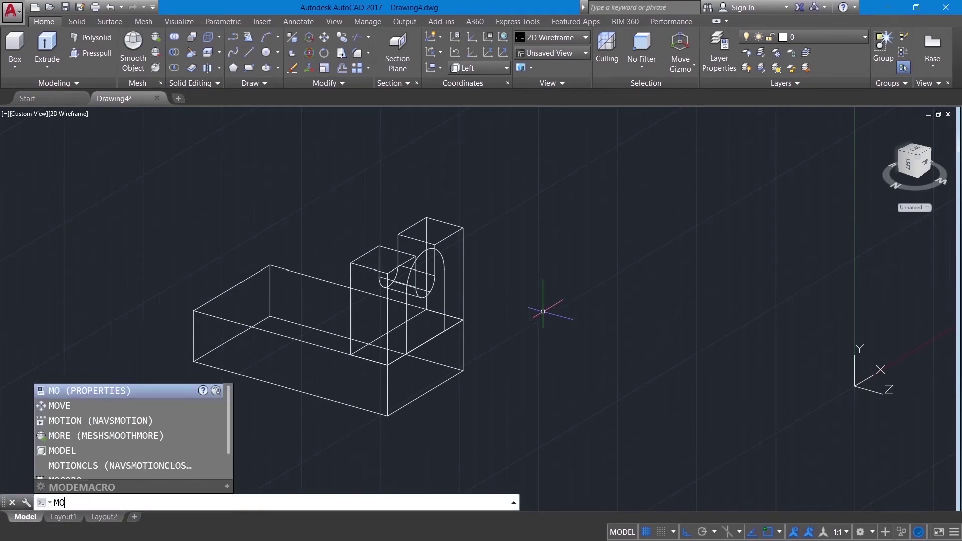
pyautogui.click(71, 406)
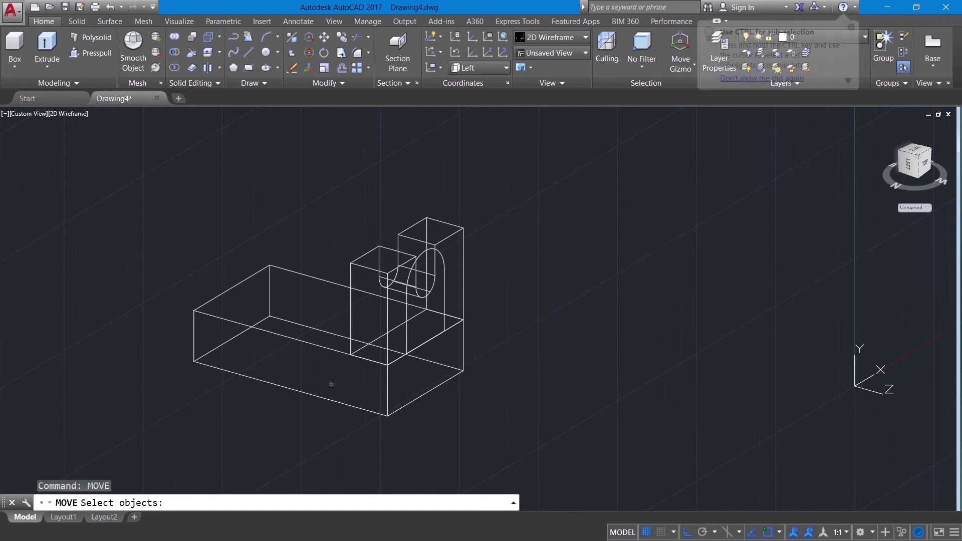
pyautogui.click(445, 315)
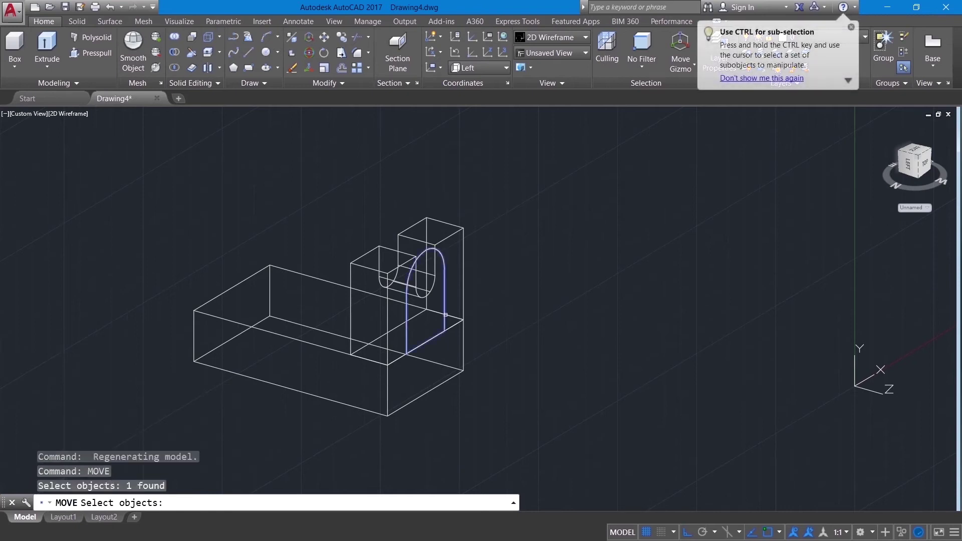
pyautogui.press('Return')
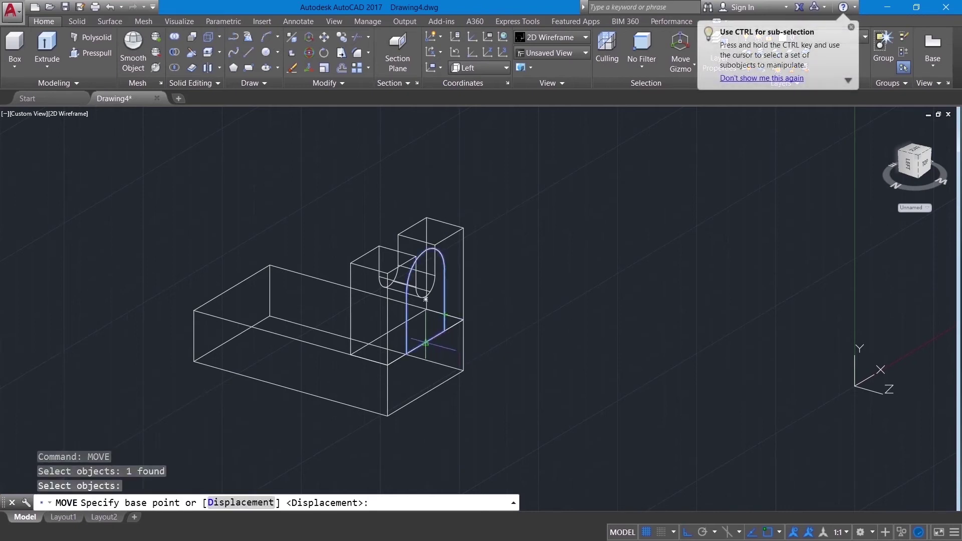
pyautogui.click(425, 344)
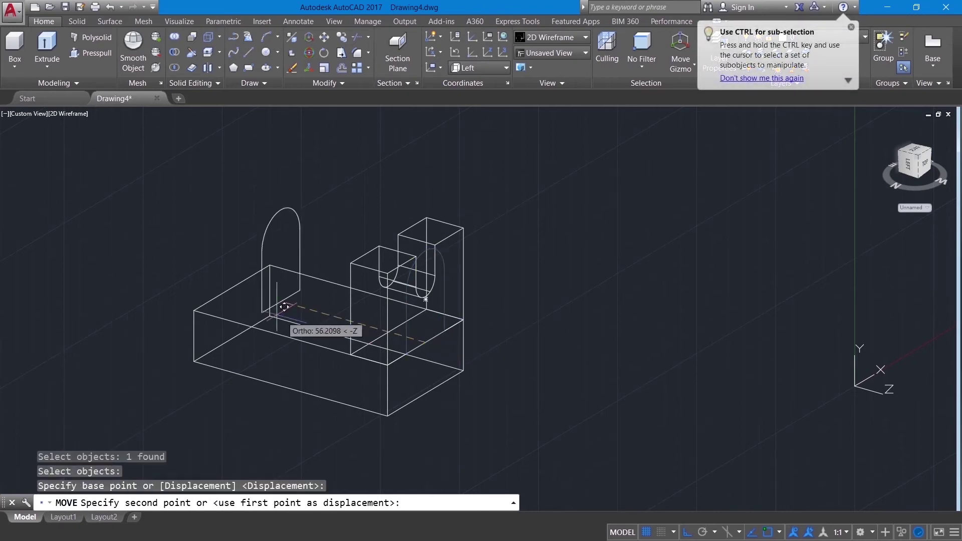
pyautogui.click(232, 288)
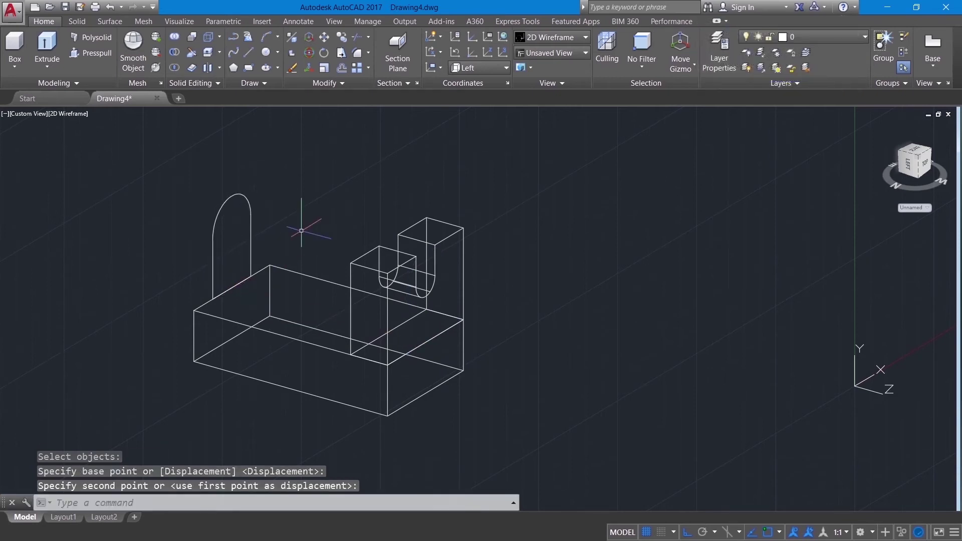
# - Move the arch profile 25 along the base's length from the end edge toward the slotted upright
pyautogui.keyDown('shift'); pyautogui.moveTo(305, 208); pyautogui.dragTo(324, 212, button='middle'); pyautogui.keyUp('shift')
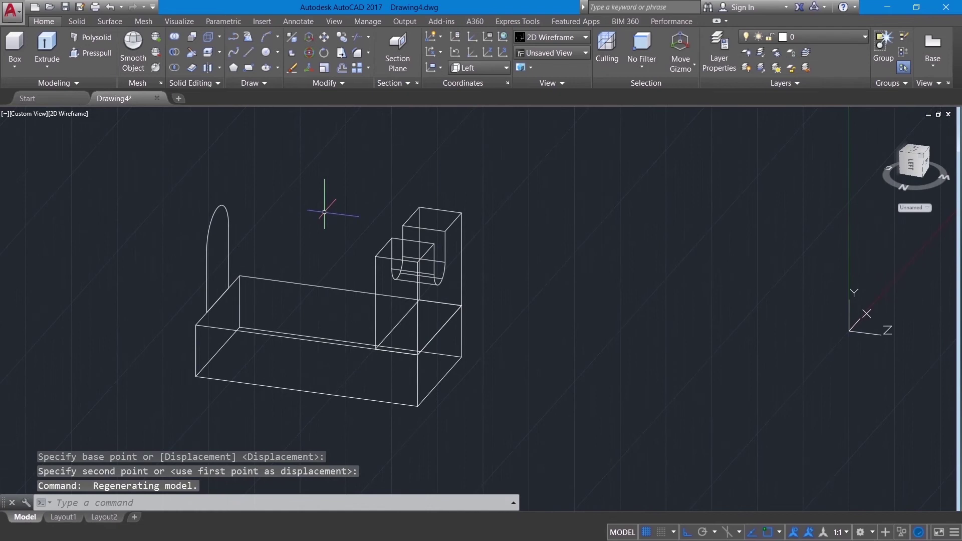
pyautogui.write('mo')
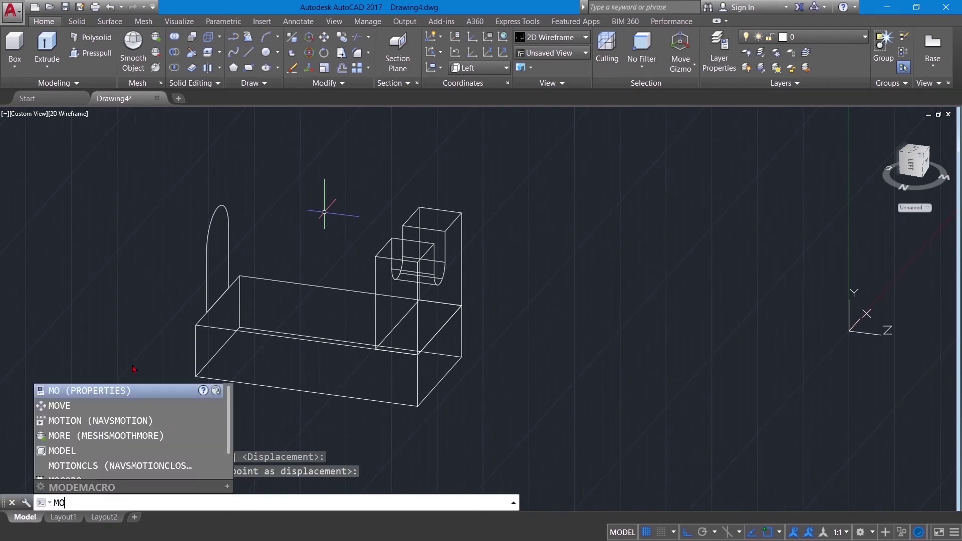
pyautogui.click(72, 406)
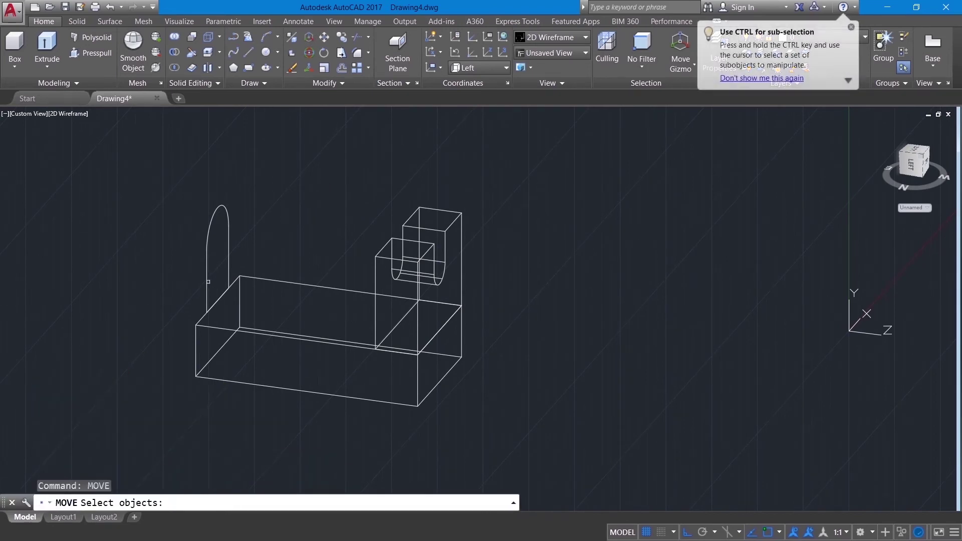
pyautogui.click(207, 279)
pyautogui.press('Return')
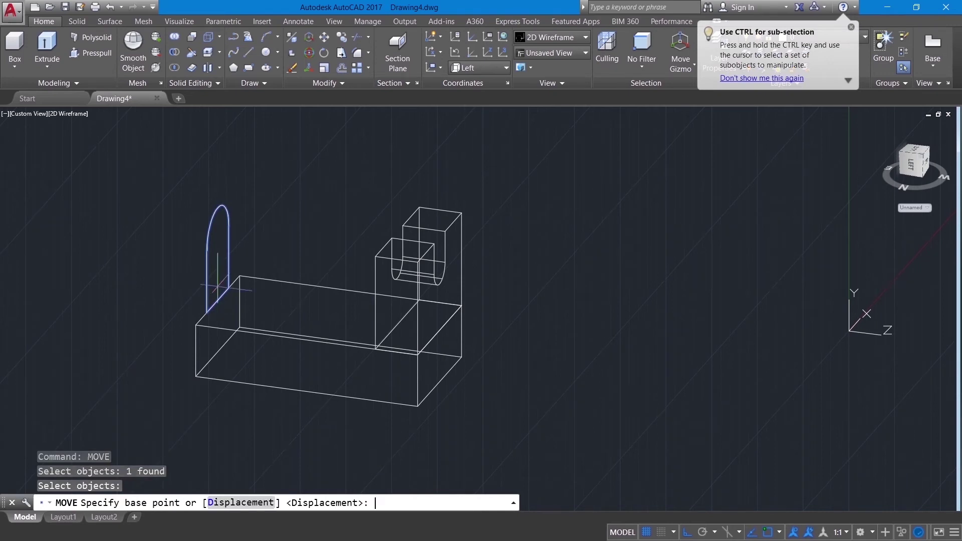
pyautogui.click(217, 301)
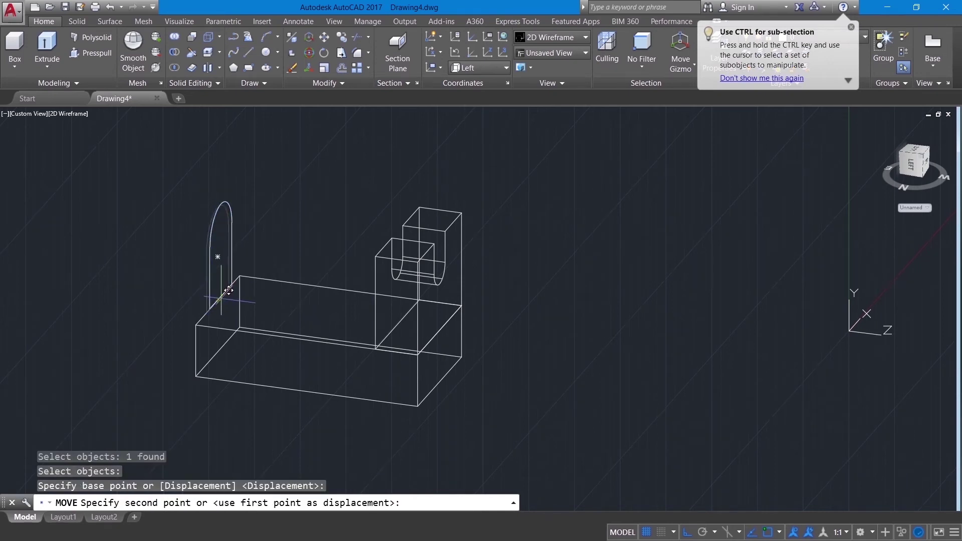
pyautogui.write('20')
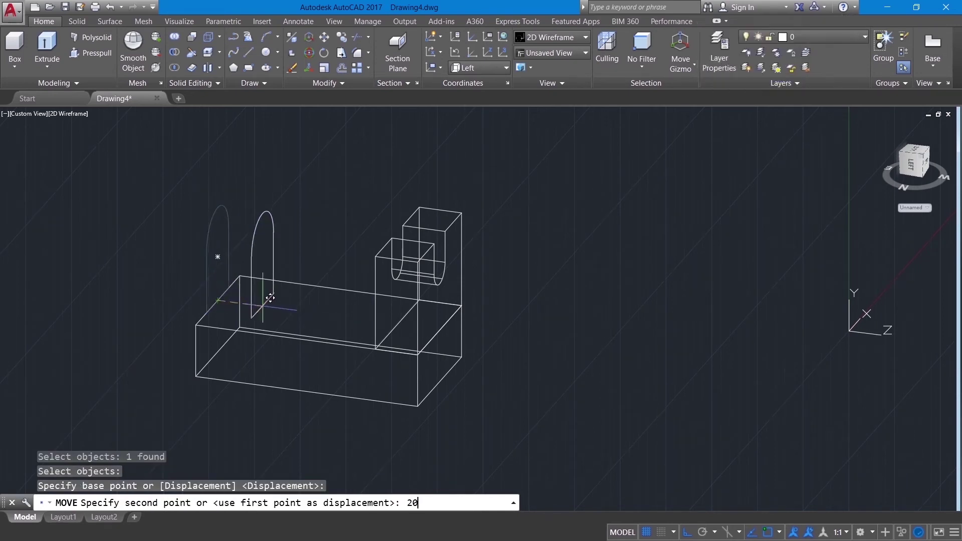
pyautogui.press('BackSpace')
pyautogui.write('5')
pyautogui.press('Return')
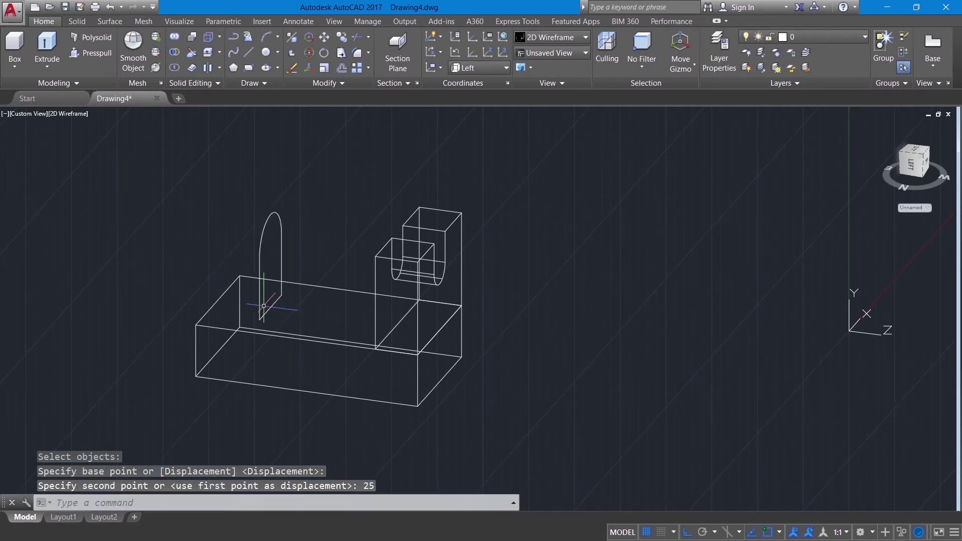
# - Extrude the closed arch profile 18 toward the slotted upright to form the arched upright
pyautogui.click(47, 46)
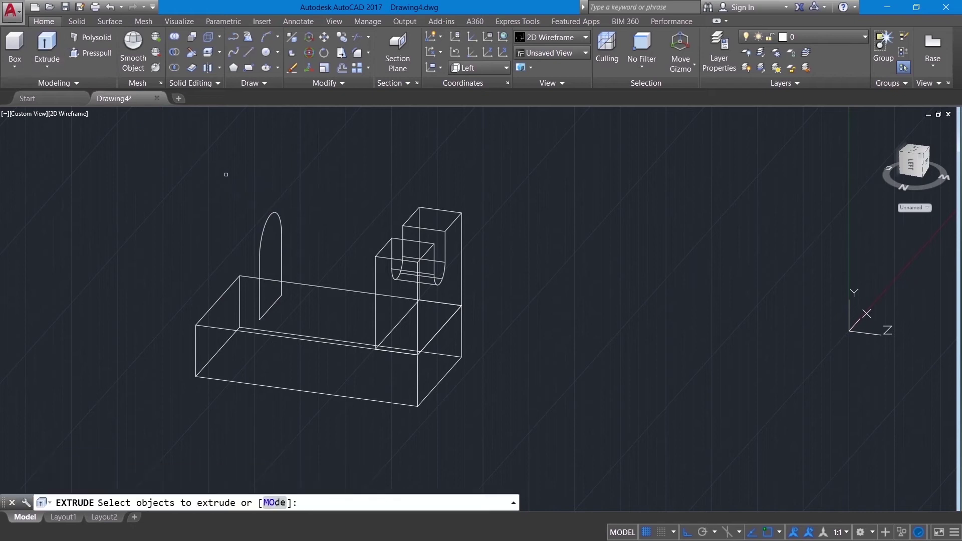
pyautogui.click(271, 215)
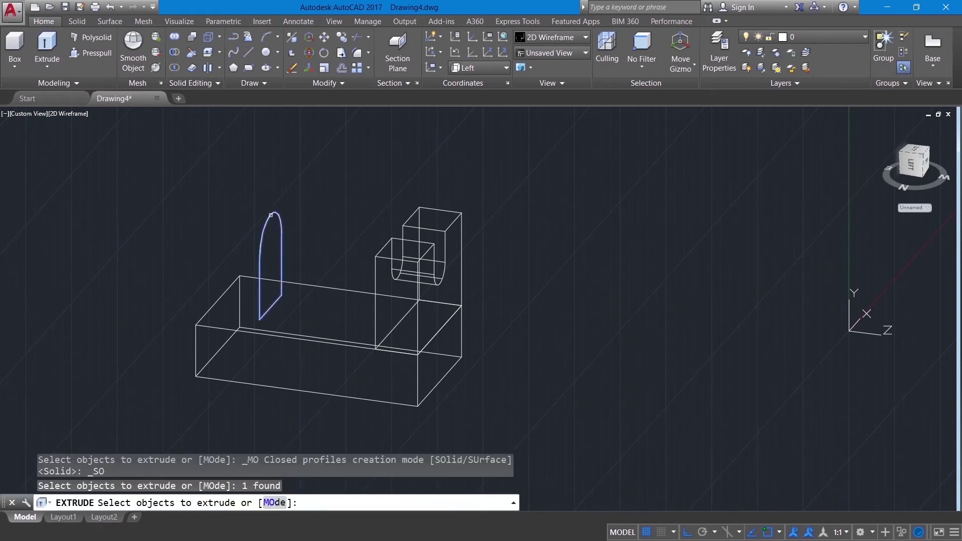
pyautogui.press('Return')
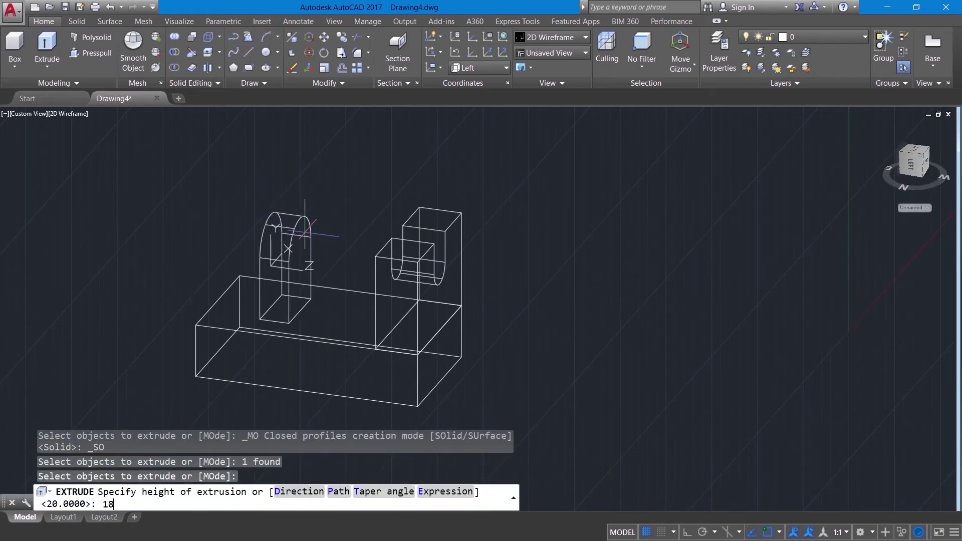
pyautogui.write('18')
pyautogui.press('Return')
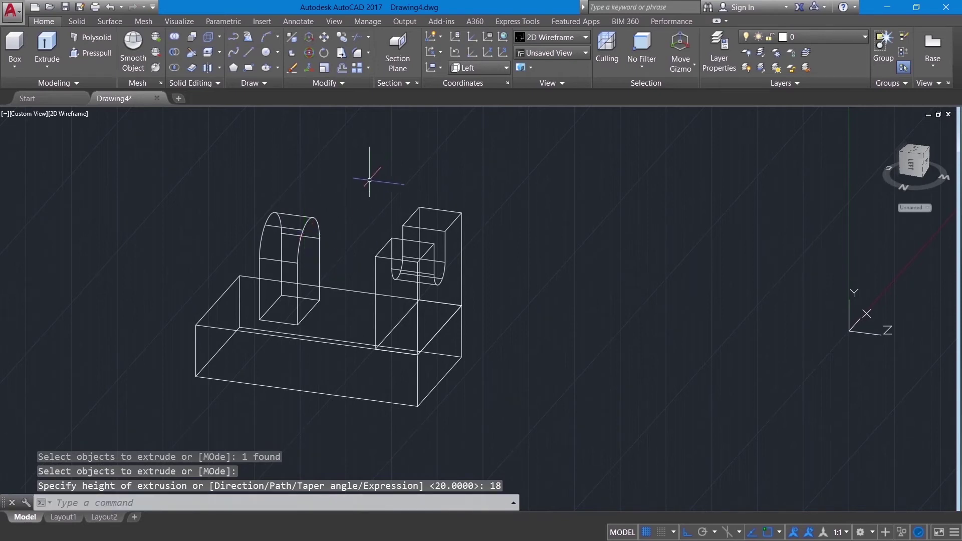
# - Try a circle of radius 15 centred on the arch's rounded top on its outer face, and undo it
pyautogui.keyDown('shift'); pyautogui.moveTo(323, 160); pyautogui.dragTo(531, 155, button='middle'); pyautogui.keyUp('shift')
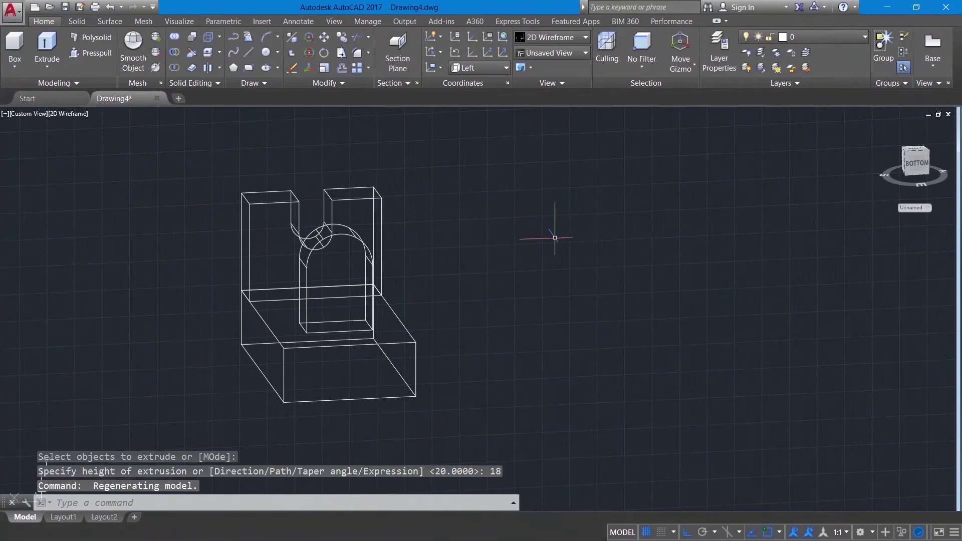
pyautogui.write('C')
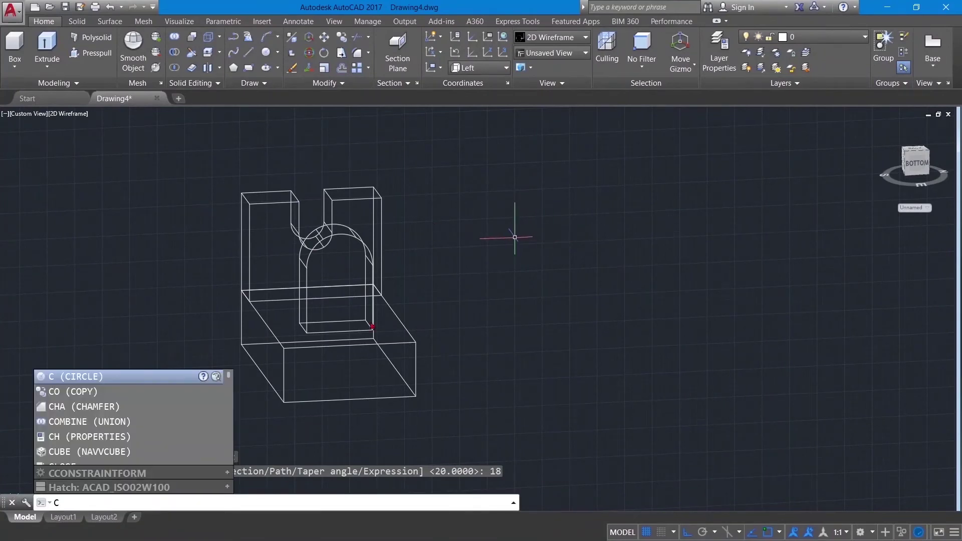
pyautogui.click(60, 381)
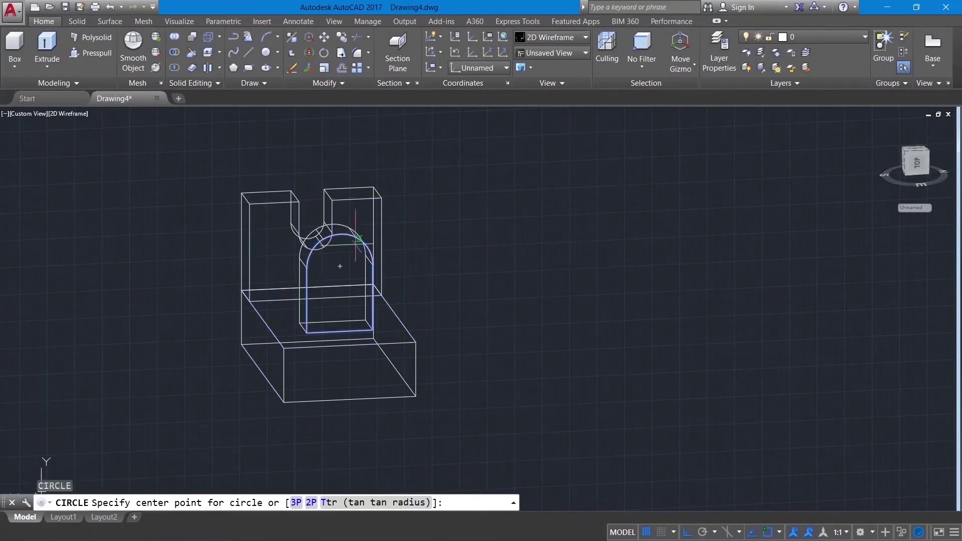
pyautogui.click(339, 266)
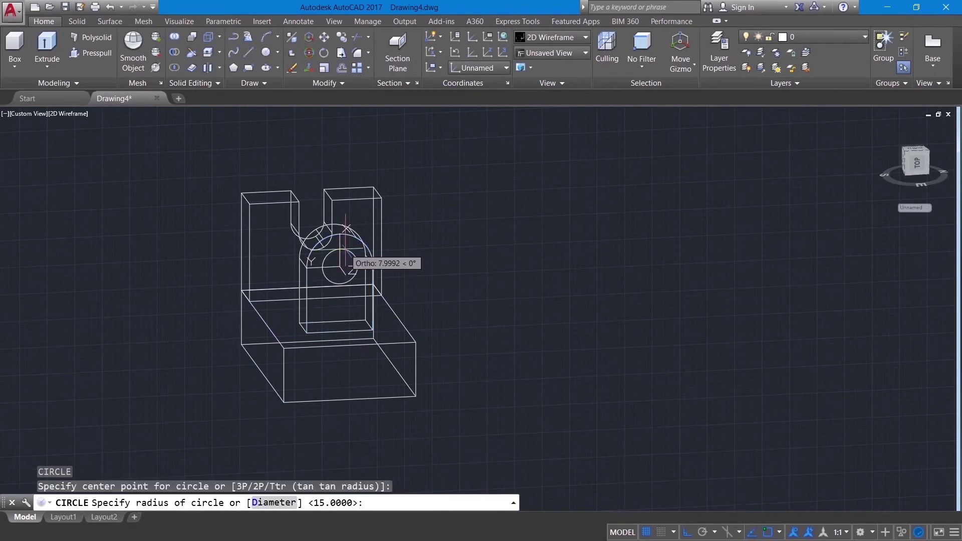
pyautogui.write('15')
pyautogui.press('Return')
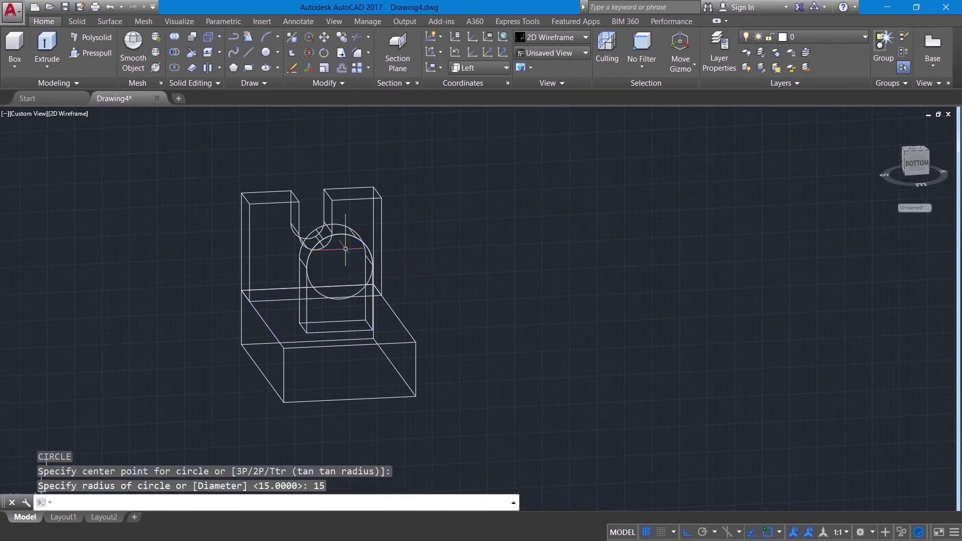
pyautogui.hotkey('ctrl', 'z')
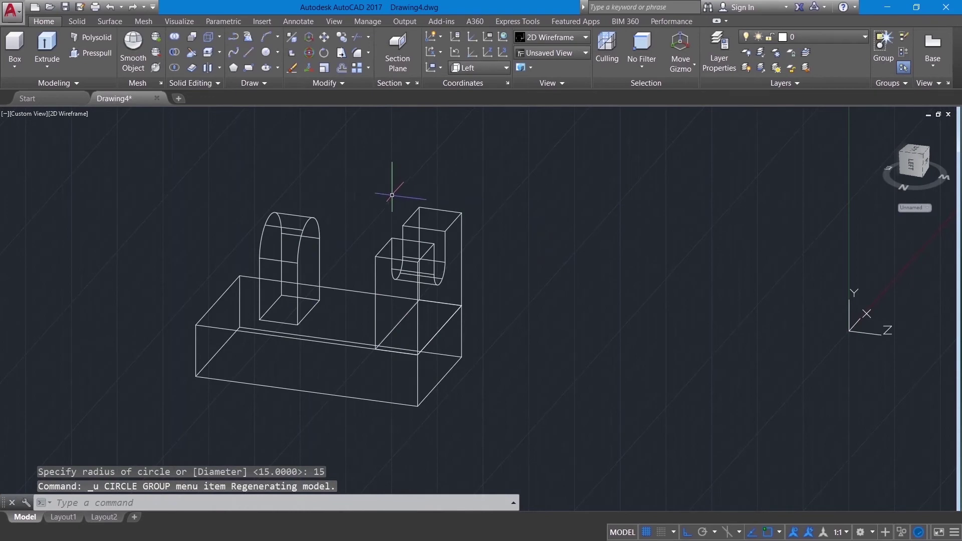
# - Draw a circle of diameter 15 on the arched upright's outer face, centred on the arch's centre
pyautogui.keyDown('shift'); pyautogui.moveTo(355, 193); pyautogui.dragTo(621, 175, button='middle'); pyautogui.keyUp('shift')
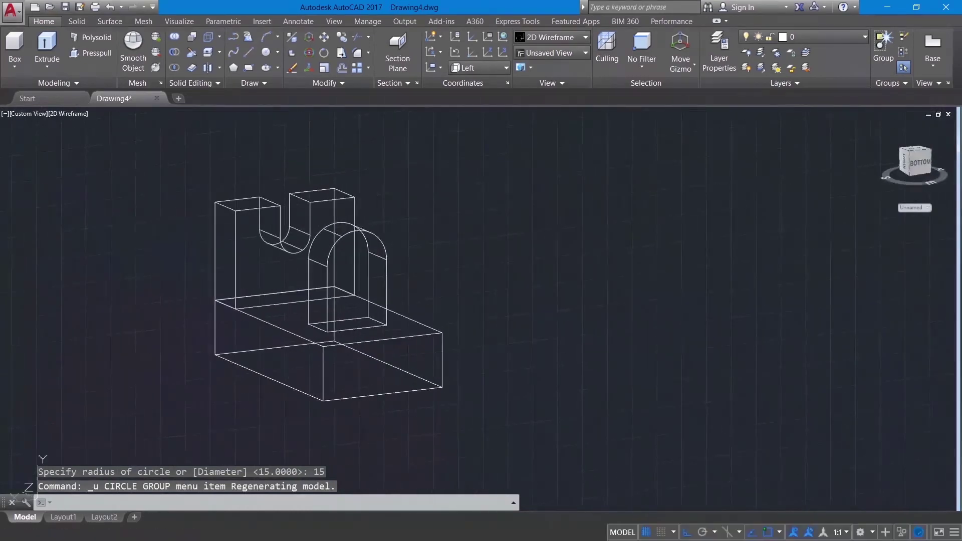
pyautogui.click(278, 54)
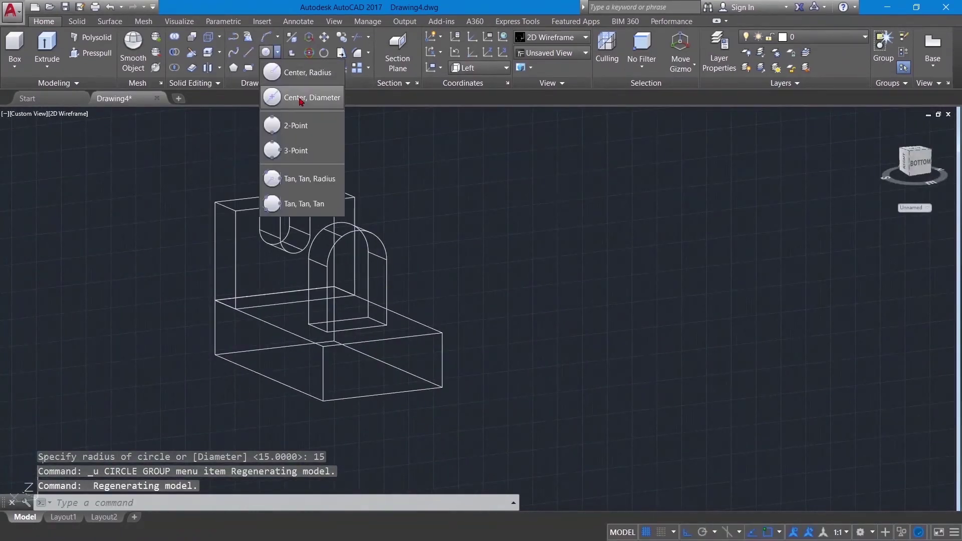
pyautogui.click(273, 96)
pyautogui.click(357, 262)
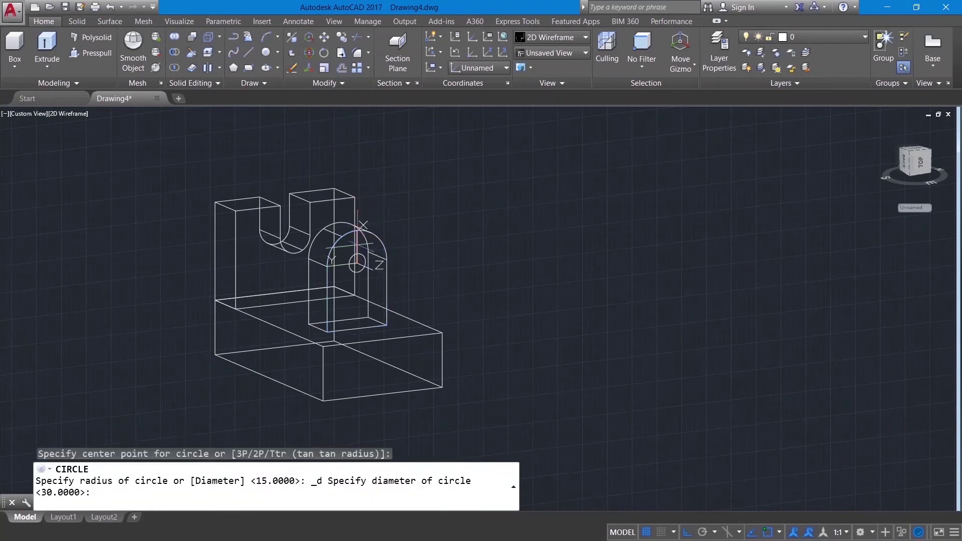
pyautogui.write('15')
pyautogui.press('Return')
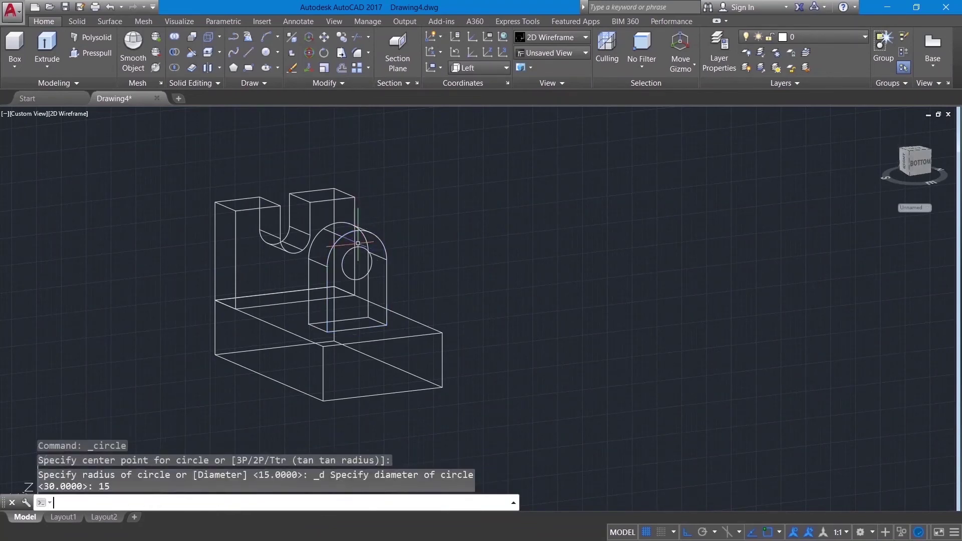
# - Press-pull the circle's area through the thickness of the arched upright to cut the hole
pyautogui.click(90, 53)
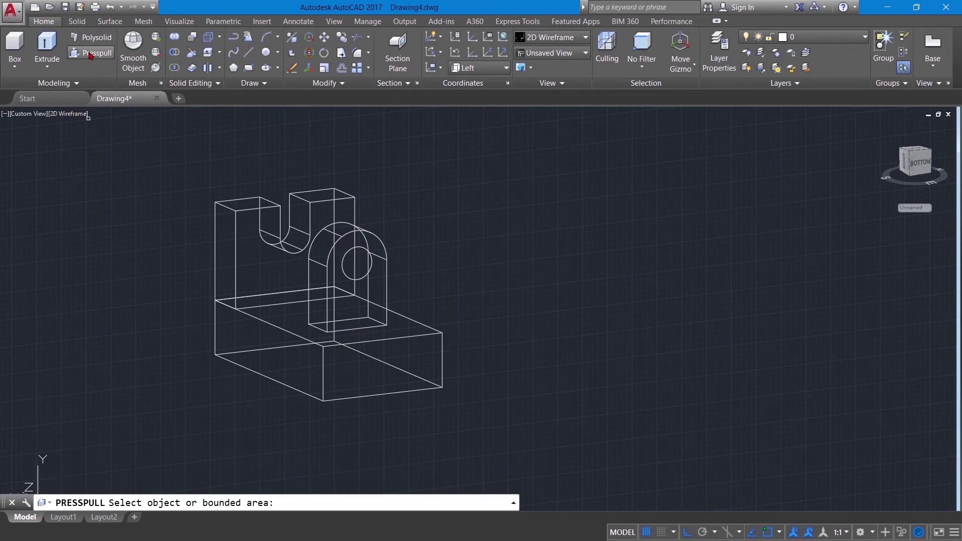
pyautogui.click(355, 263)
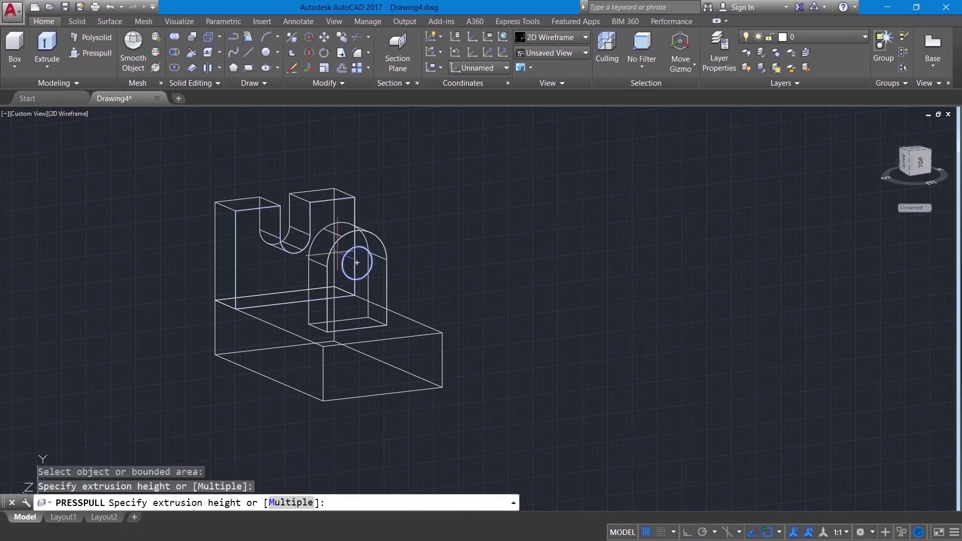
pyautogui.keyDown('shift'); pyautogui.moveTo(319, 242); pyautogui.dragTo(423, 254, button='middle'); pyautogui.keyUp('shift')
pyautogui.click(357, 263)
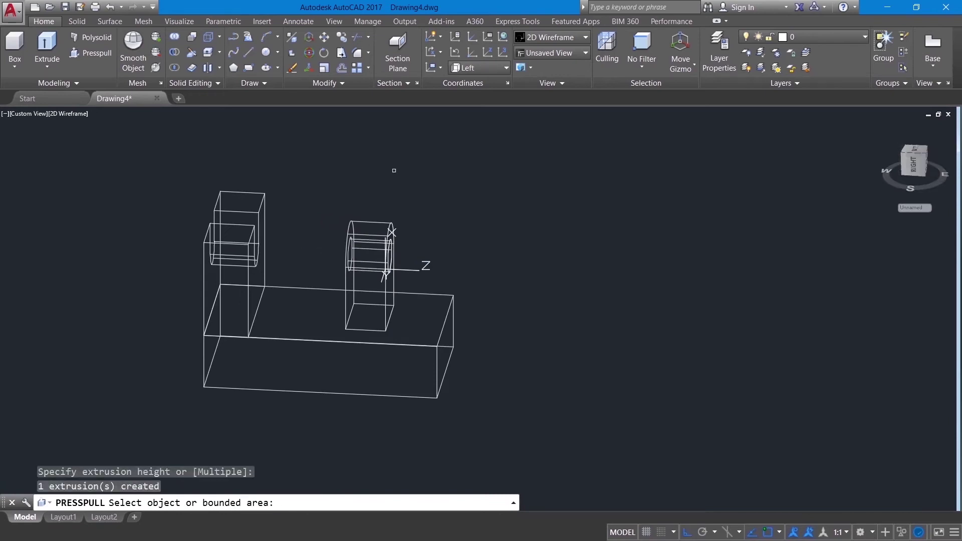
pyautogui.keyDown('shift'); pyautogui.moveTo(549, 236); pyautogui.dragTo(437, 220, button='middle'); pyautogui.keyUp('shift')
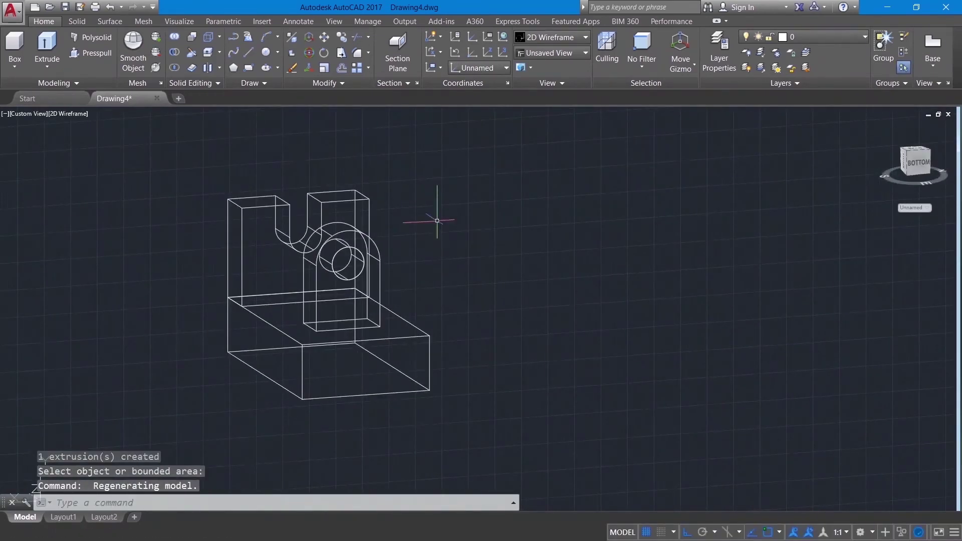
# - In the left view, draw a vertical line 14 long upward from the midpoint of the base's bottom edge
pyautogui.click(32, 115)
pyautogui.click(69, 162)
pyautogui.scroll(-2, 144, 283)
pyautogui.moveTo(144, 284); pyautogui.dragTo(189, 221, button='middle')
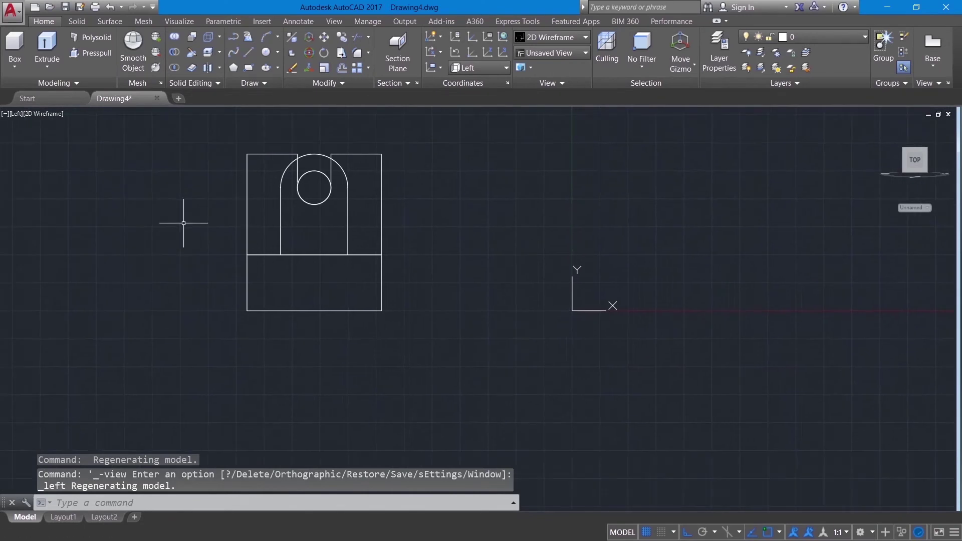
pyautogui.scroll(2, 328, 335)
pyautogui.moveTo(327, 300); pyautogui.dragTo(343, 371, button='middle')
pyautogui.write('l')
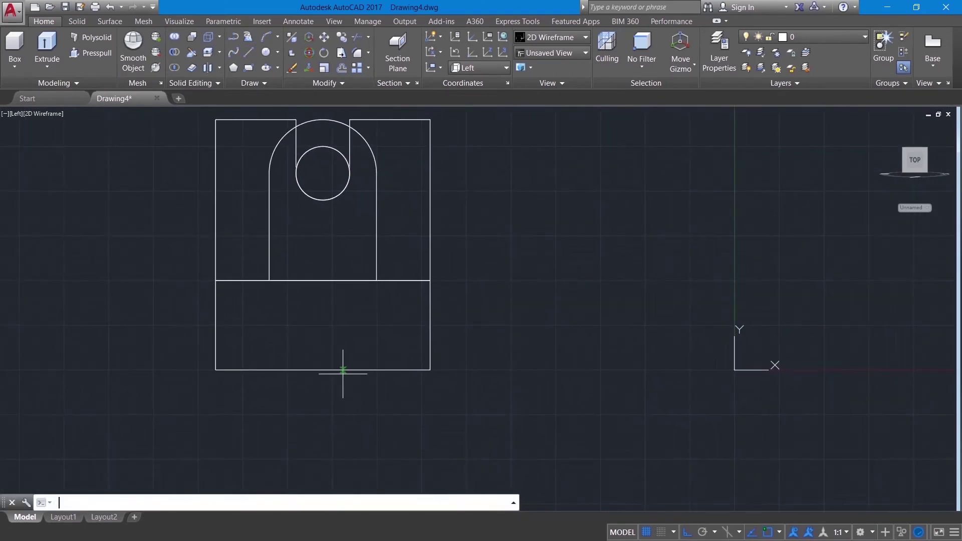
pyautogui.press('Return')
pyautogui.click(323, 370)
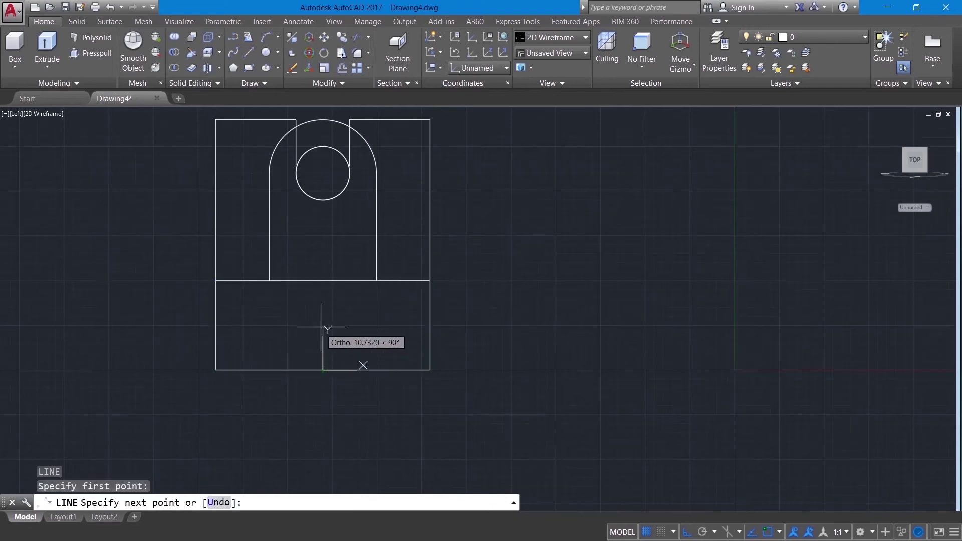
pyautogui.write('14')
pyautogui.press('Return')
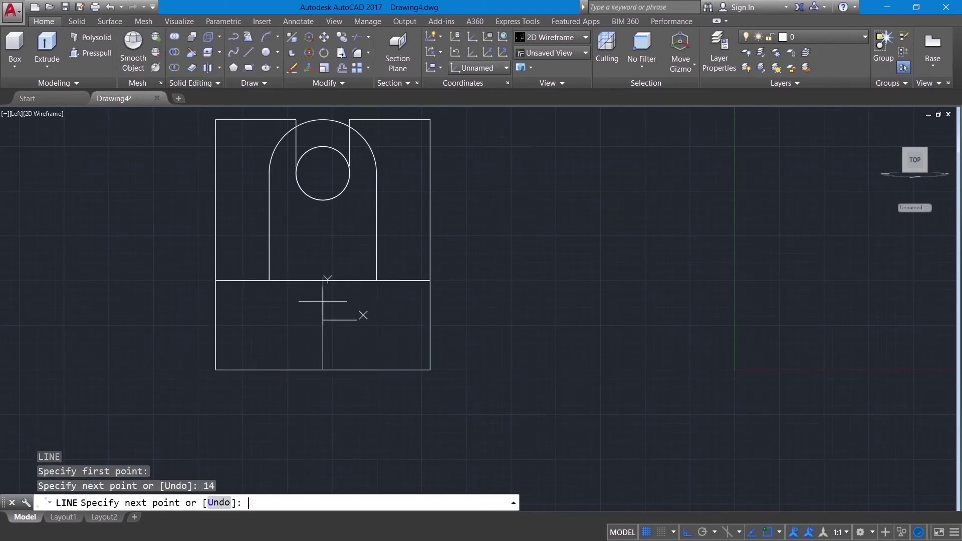
pyautogui.rightClick(488, 323)
pyautogui.click(506, 332)
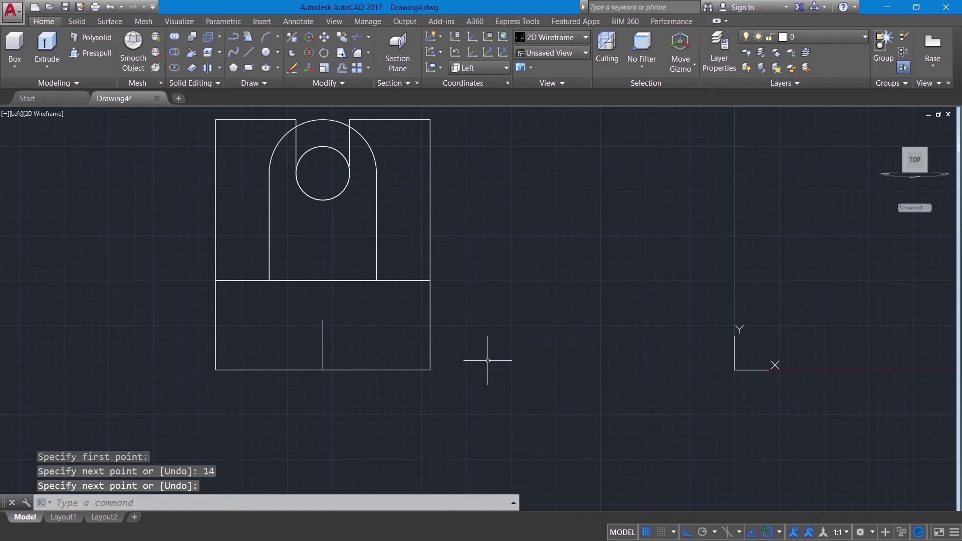
# - Draw a horizontal line 15 long to the right along the base's bottom edge from its midpoint
pyautogui.write('l')
pyautogui.press('Return')
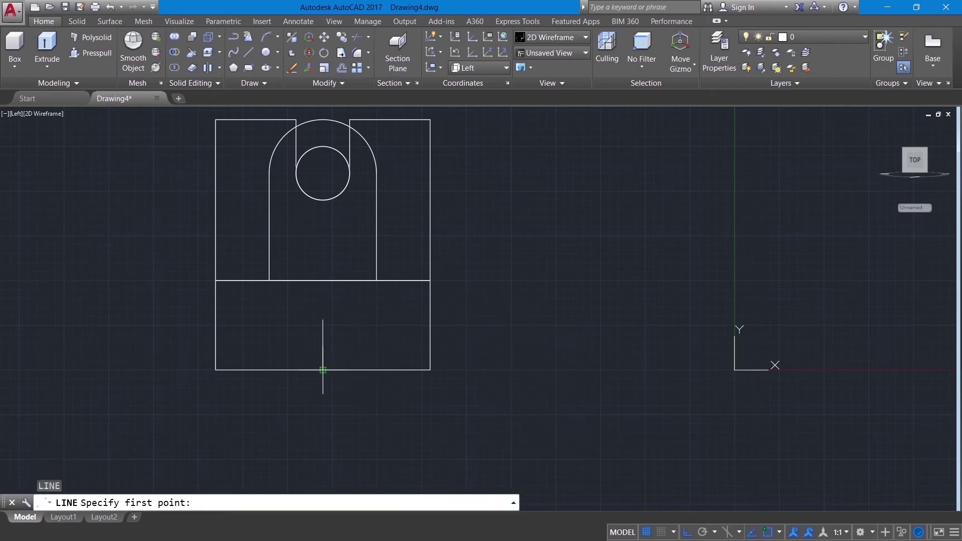
pyautogui.click(323, 370)
pyautogui.write('15')
pyautogui.press('Return')
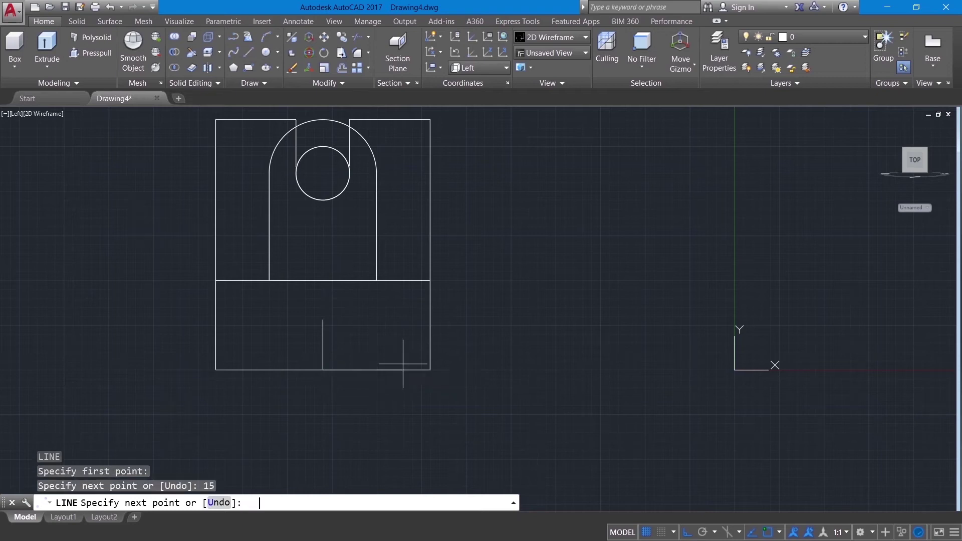
pyautogui.rightClick(378, 300)
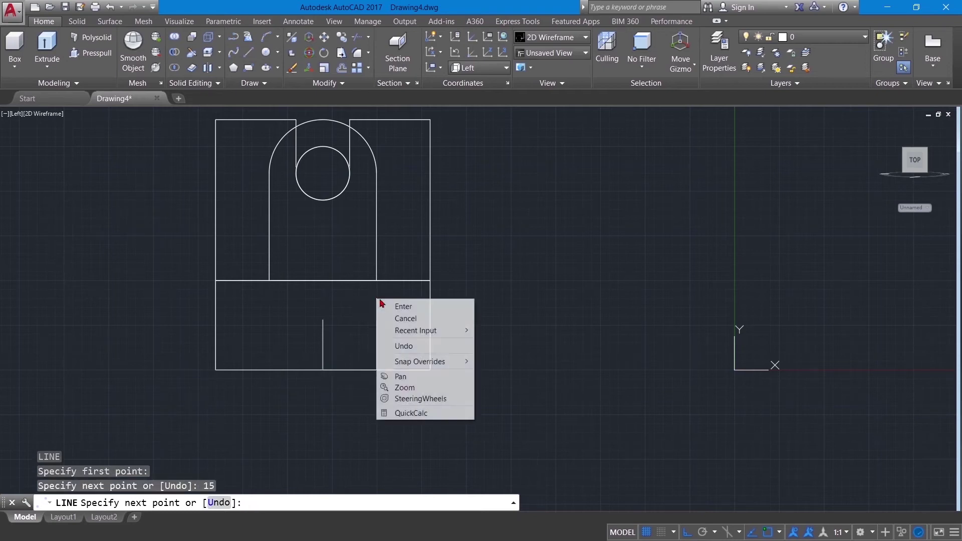
pyautogui.click(392, 306)
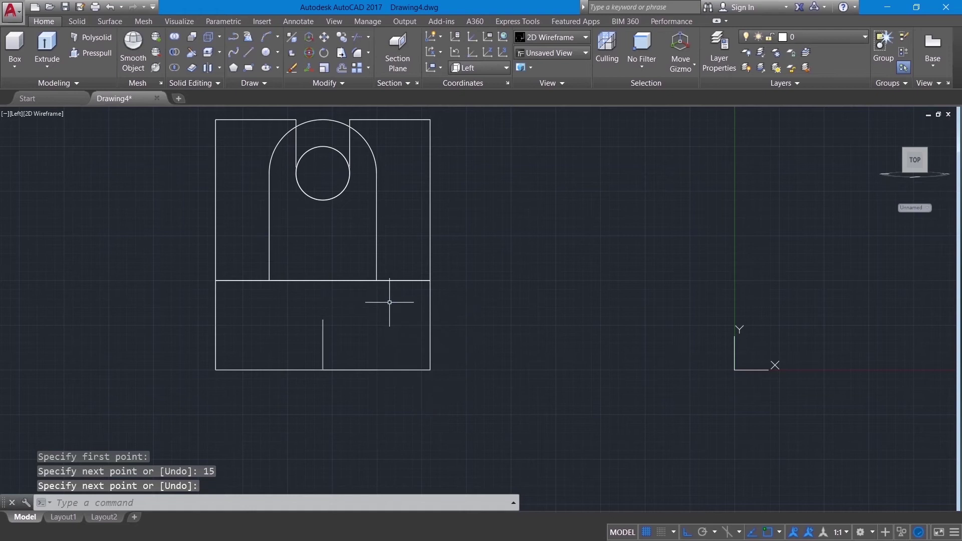
# - Draw a vertical line about 18 long upward from the outer end of the 15 line on the base's bottom edge
pyautogui.press('Return')
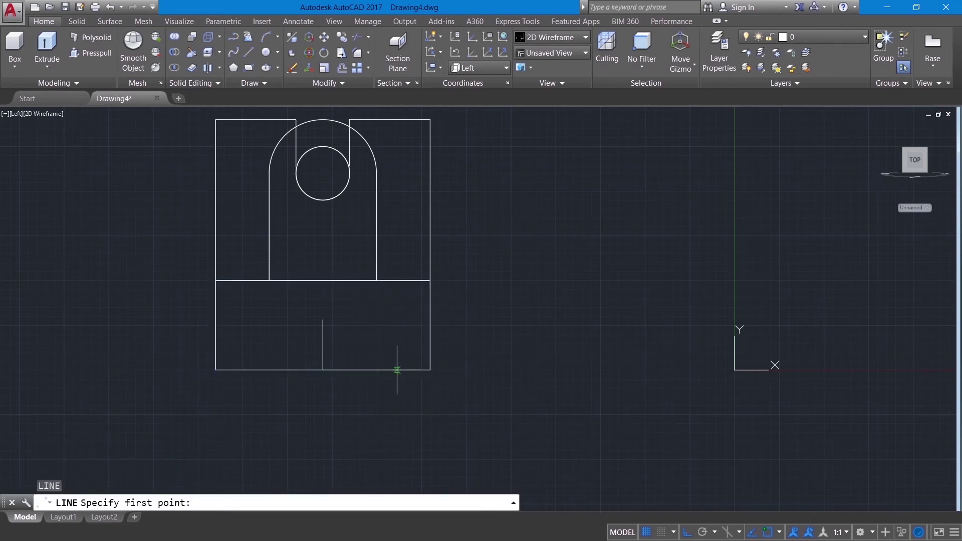
pyautogui.click(377, 370)
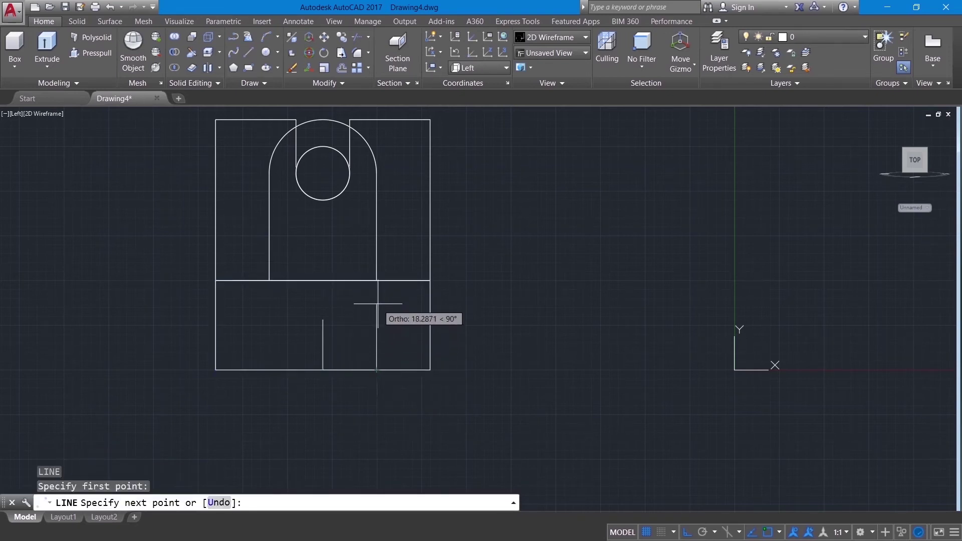
pyautogui.click(376, 280)
pyautogui.rightClick(378, 306)
pyautogui.click(394, 311)
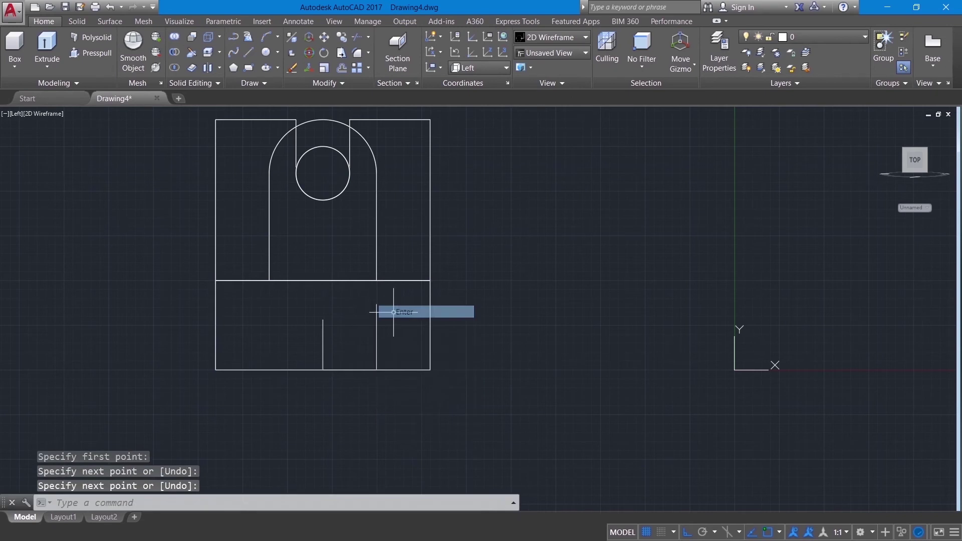
# - Rotate the right-hand vertical line by -30 degrees about its lower endpoint on the base's bottom edge
pyautogui.write('r')
pyautogui.press('Return')
pyautogui.click(377, 331)
pyautogui.press('Return')
pyautogui.click(376, 370)
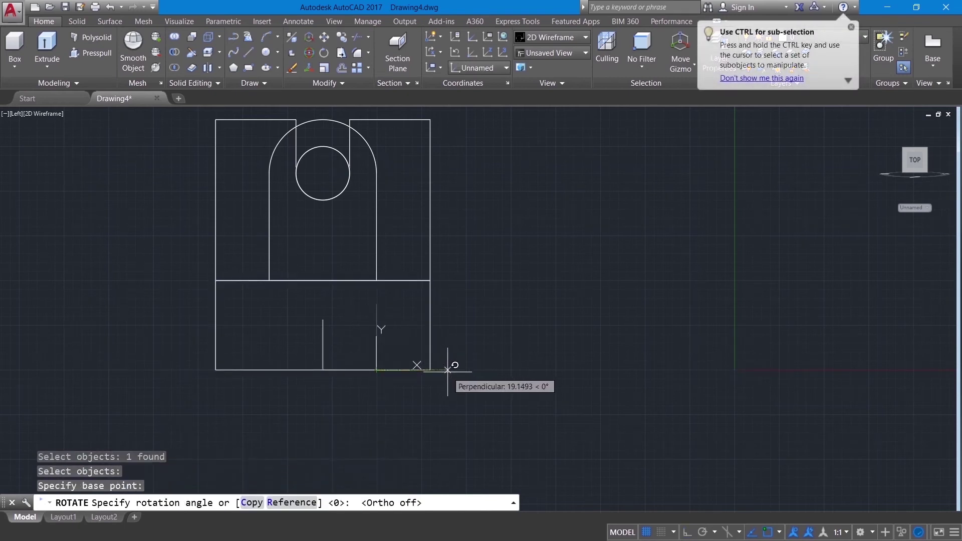
pyautogui.write('-30')
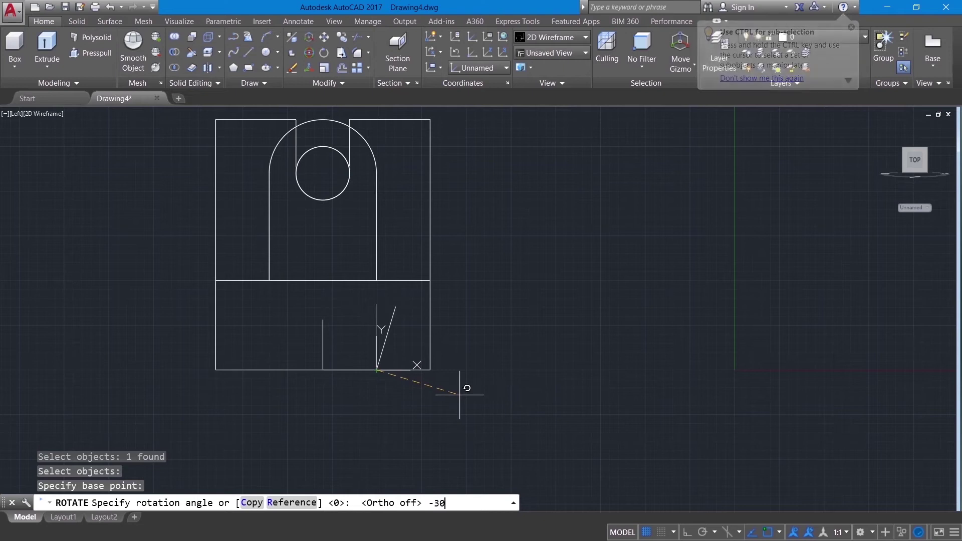
pyautogui.press('Return')
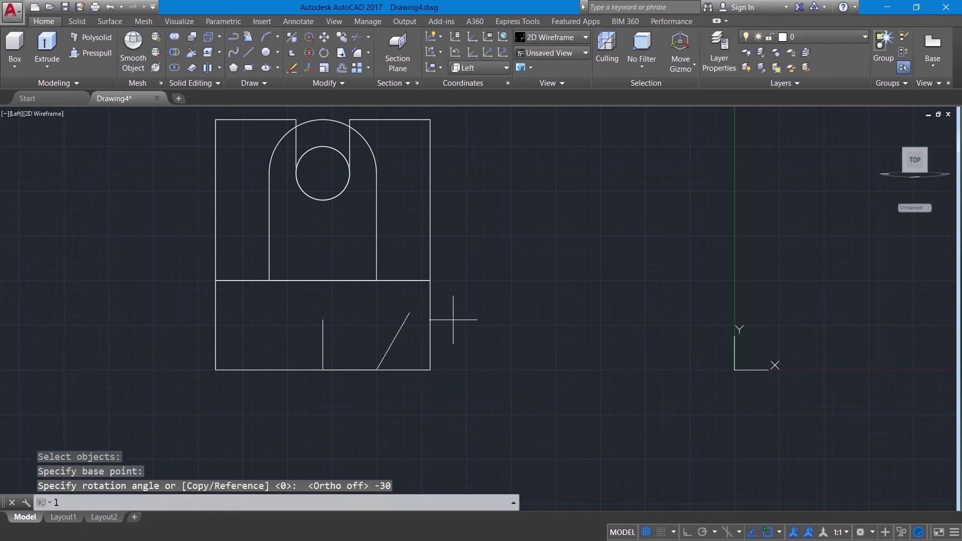
# - Draw a horizontal line about 27 long from the top of the vertical centre line, crossing the slanted line
pyautogui.write('l')
pyautogui.press('Return')
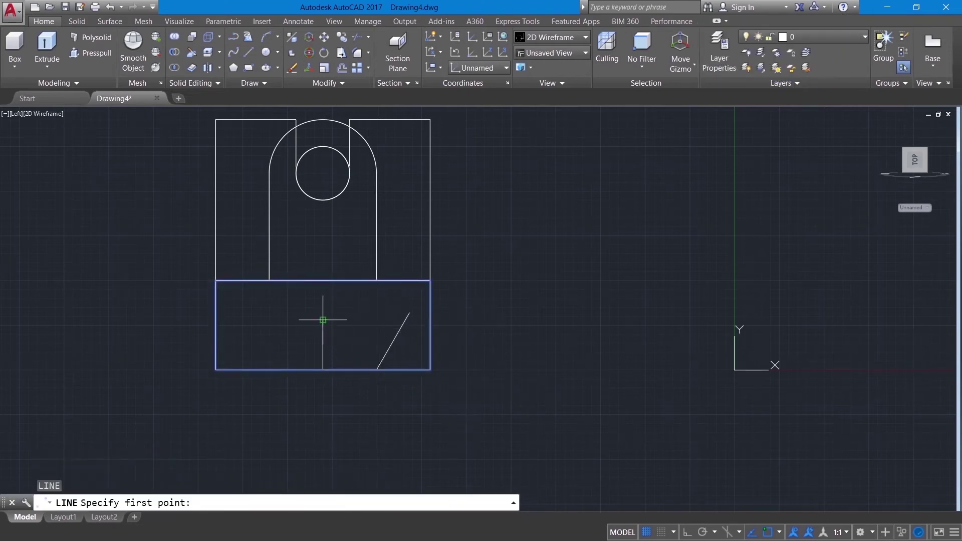
pyautogui.click(322, 320)
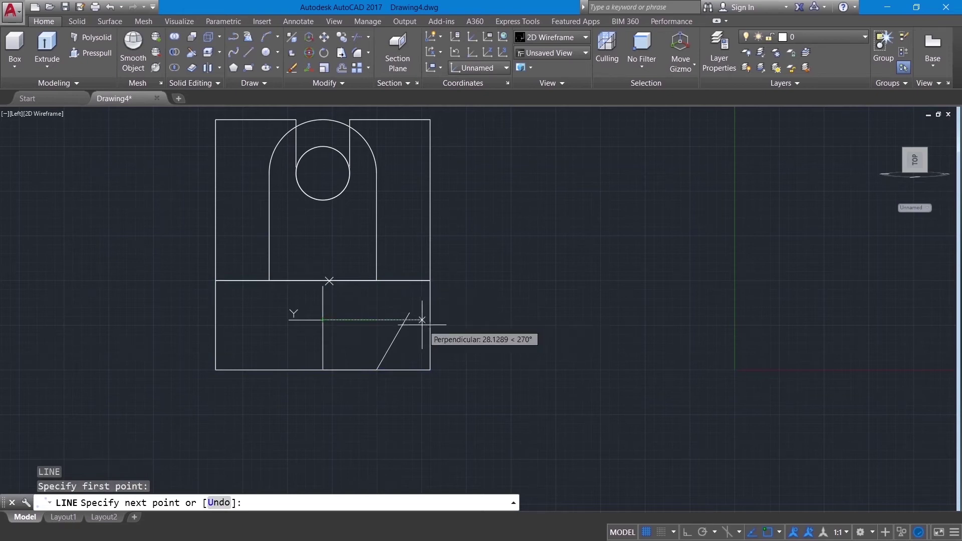
pyautogui.scroll(6, 422, 320)
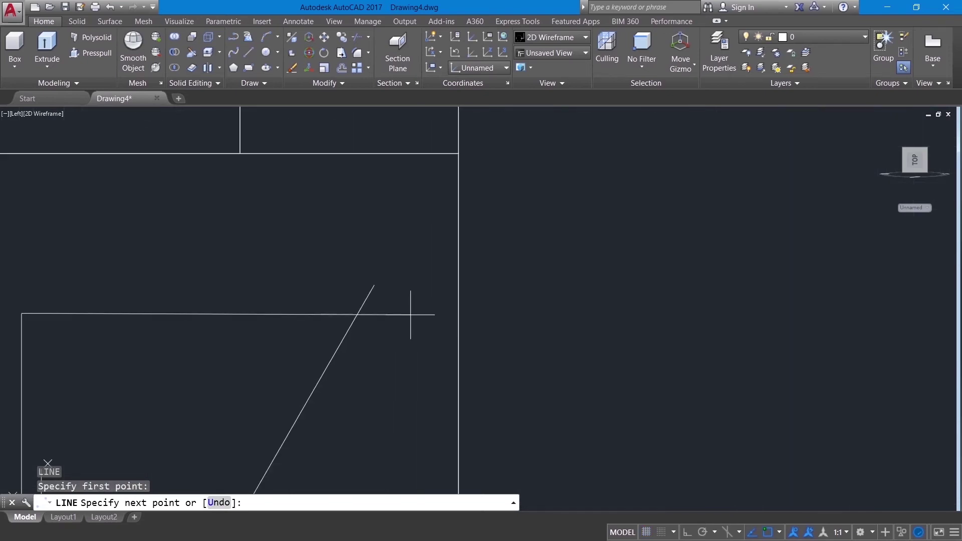
pyautogui.press('F8')
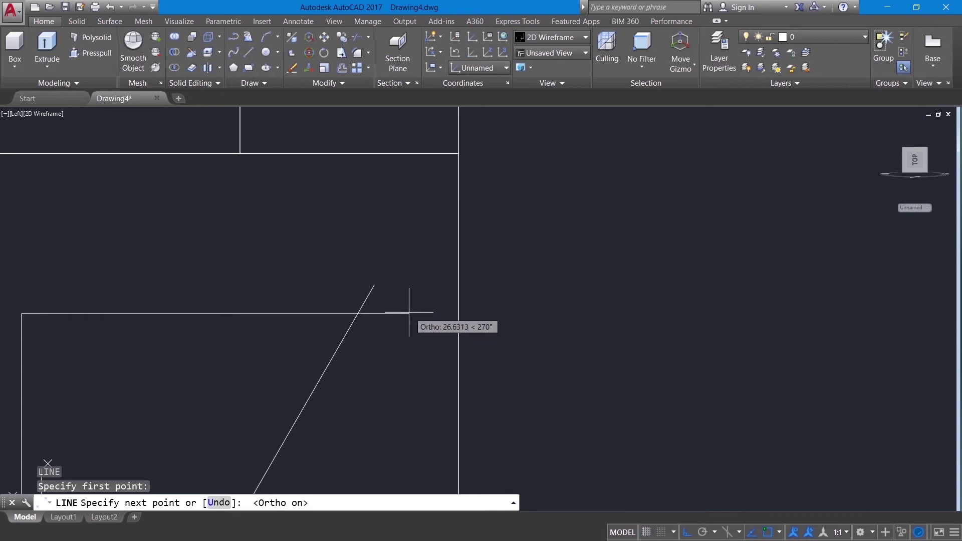
pyautogui.rightClick(410, 313)
pyautogui.click(427, 321)
pyautogui.write('tr')
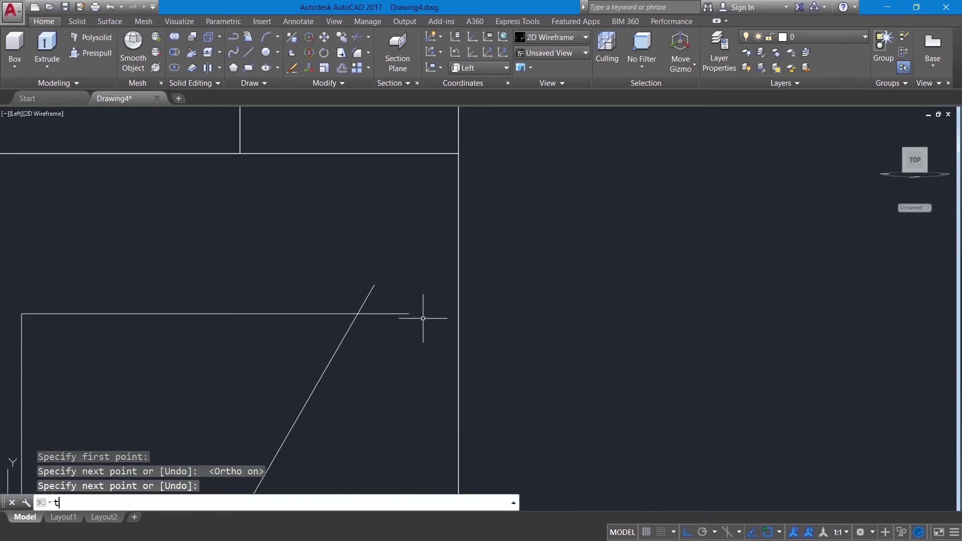
pyautogui.press('Return')
pyautogui.click(397, 315)
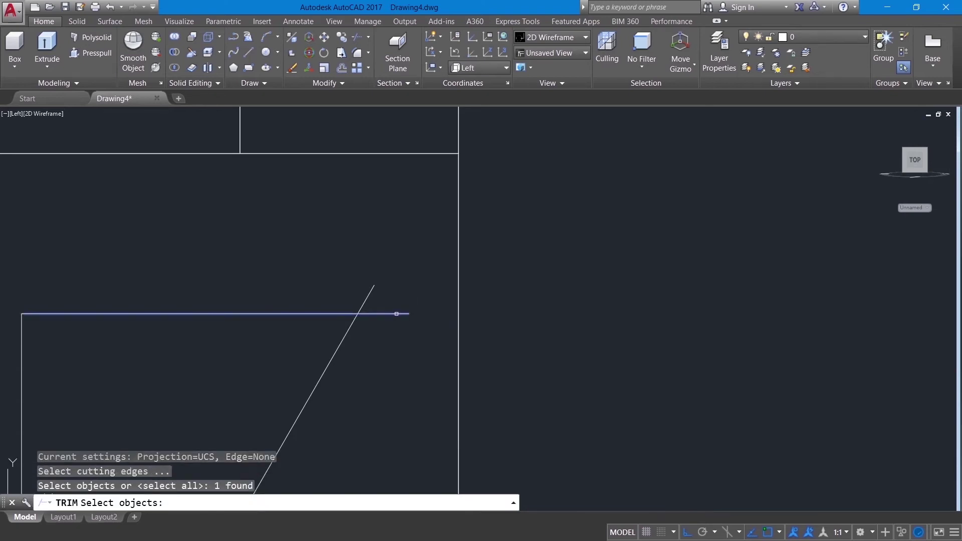
pyautogui.press('Escape')
pyautogui.write('r')
pyautogui.press('BackSpace')
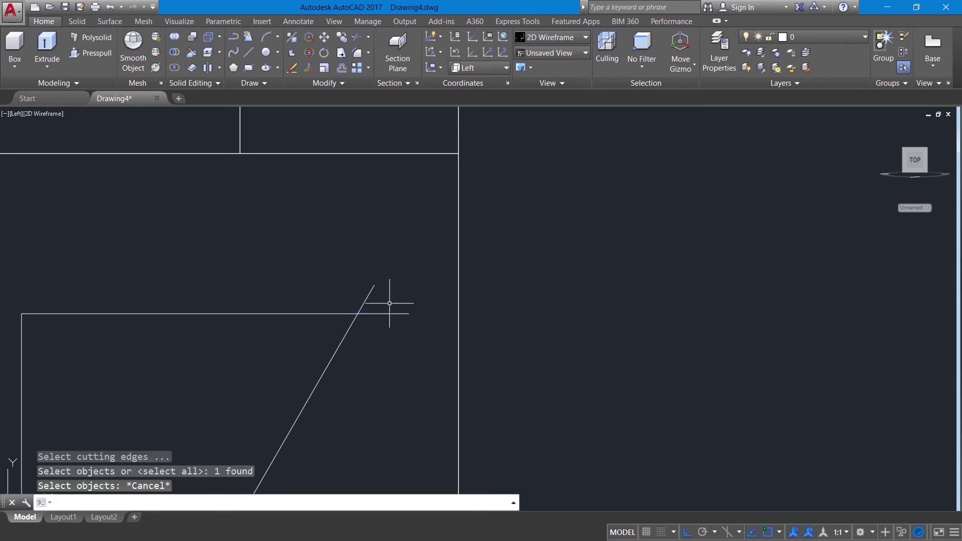
# - Trim the overhanging ends of the horizontal and slanted lines back to their intersection
pyautogui.write('tr')
pyautogui.press('Return')
pyautogui.press('Return')
pyautogui.click(393, 313)
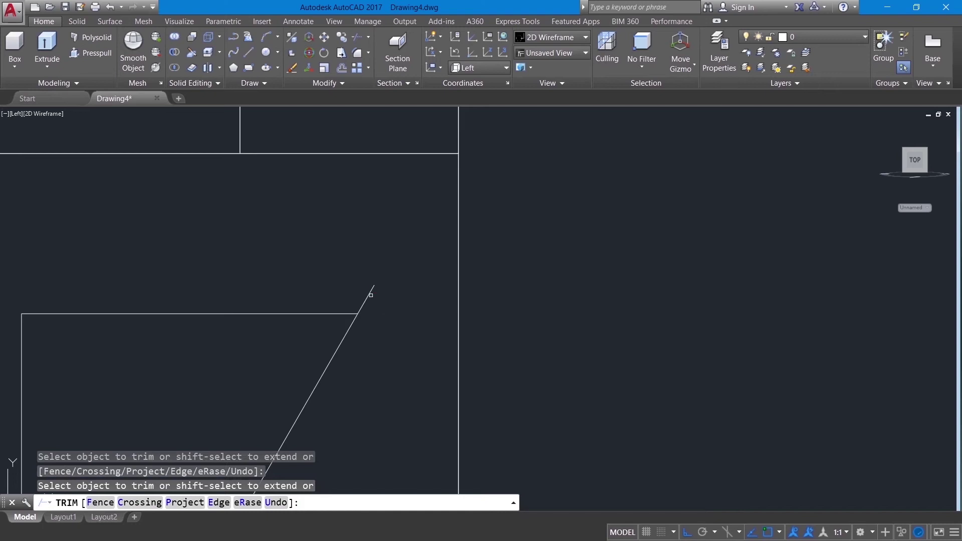
pyautogui.press('Return')
# - Add an angular dimension between the horizontal top line and the slanted line of the slot profile
pyautogui.scroll(2, 386, 311)
pyautogui.scroll(-6, 386, 316)
pyautogui.moveTo(287, 441); pyautogui.dragTo(329, 436, button='middle')
pyautogui.write('dim')
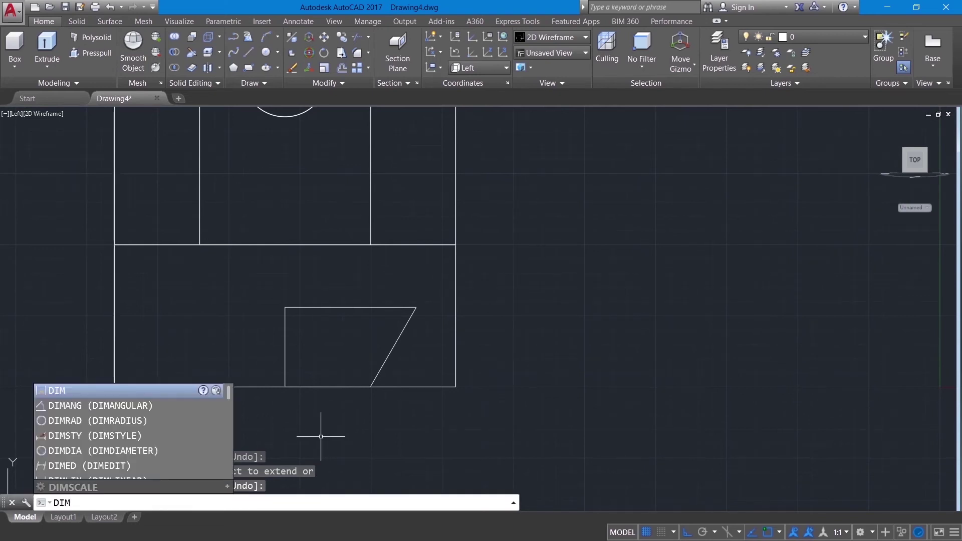
pyautogui.press('Down')
pyautogui.press('Return')
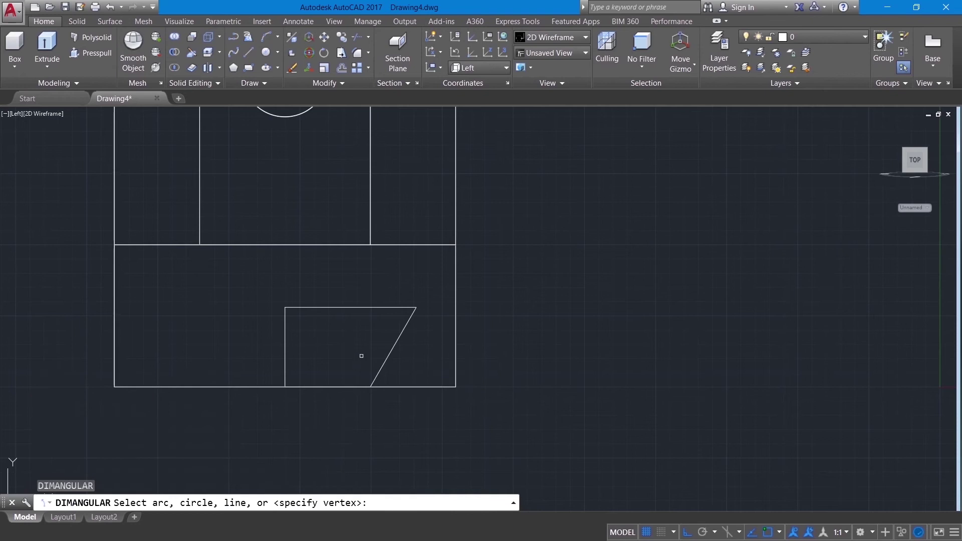
pyautogui.click(386, 310)
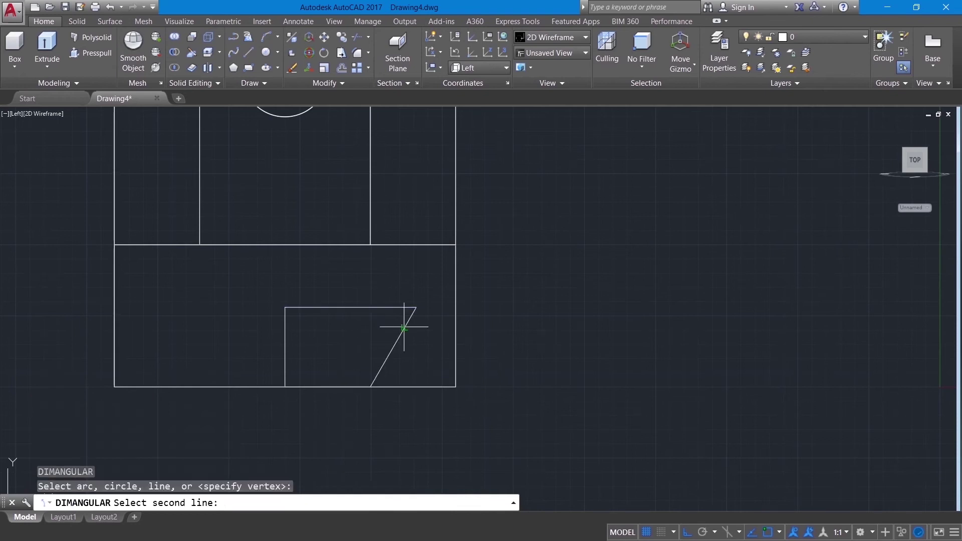
pyautogui.click(404, 328)
pyautogui.click(380, 328)
pyautogui.scroll(10, 376, 331)
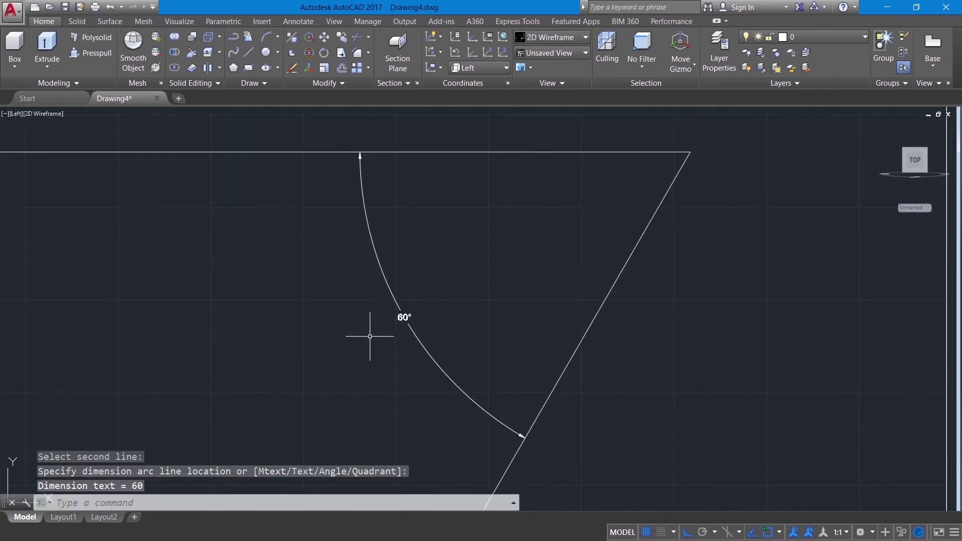
pyautogui.scroll(-6, 404, 318)
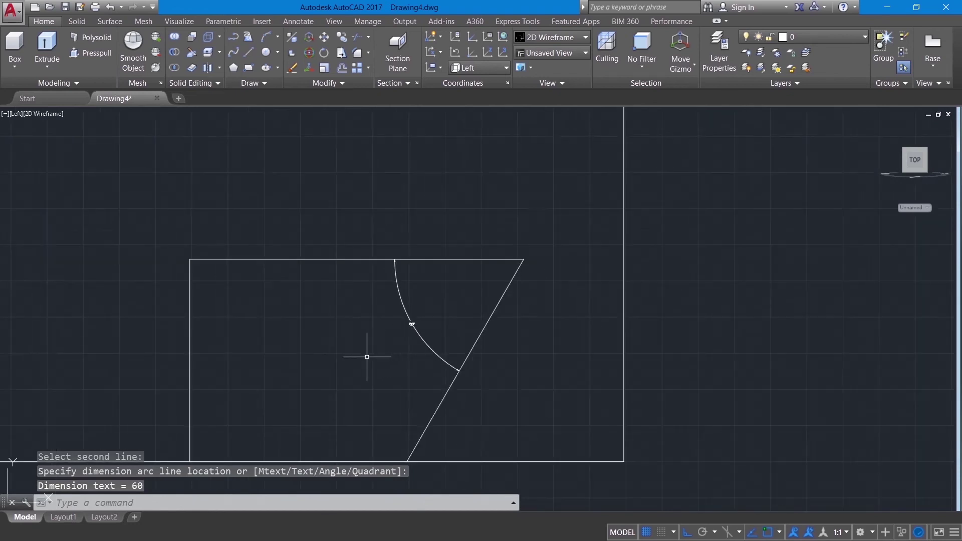
# - Delete the angular dimension from the slot profile
pyautogui.click(394, 335)
pyautogui.moveTo(395, 336)
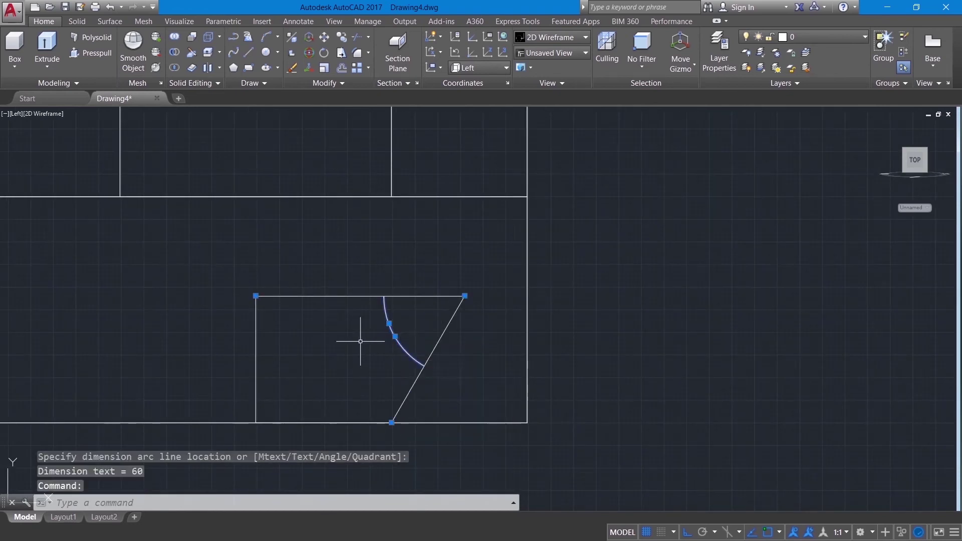
pyautogui.press('Delete')
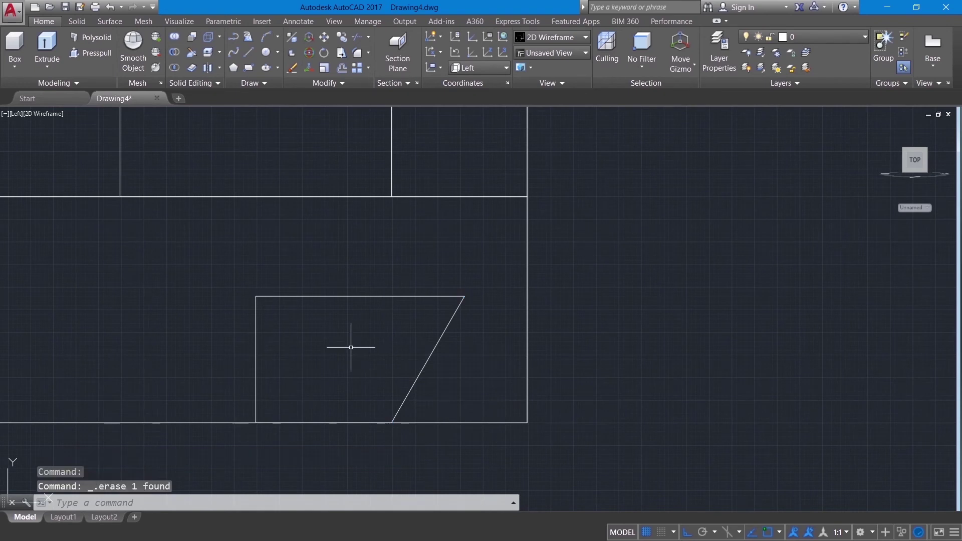
# - Mirror the slanted, top and bottom lines of the half profile about the vertical centre line, keeping the source objects
pyautogui.write('mi')
pyautogui.press('Return')
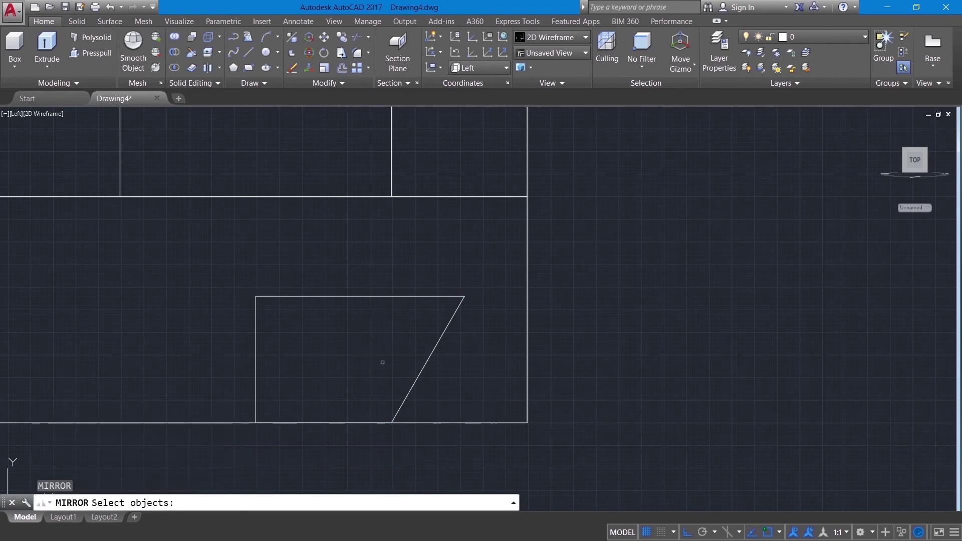
pyautogui.click(422, 366)
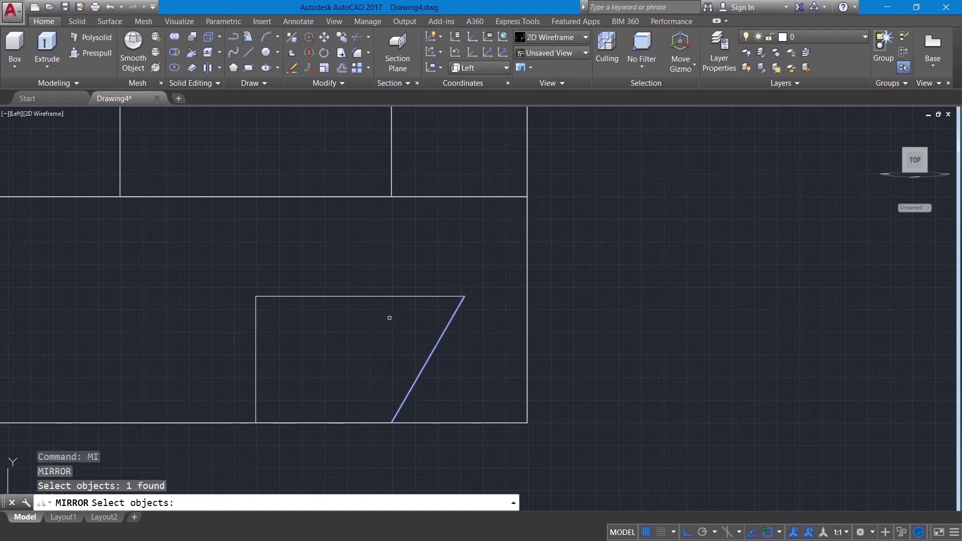
pyautogui.click(370, 300)
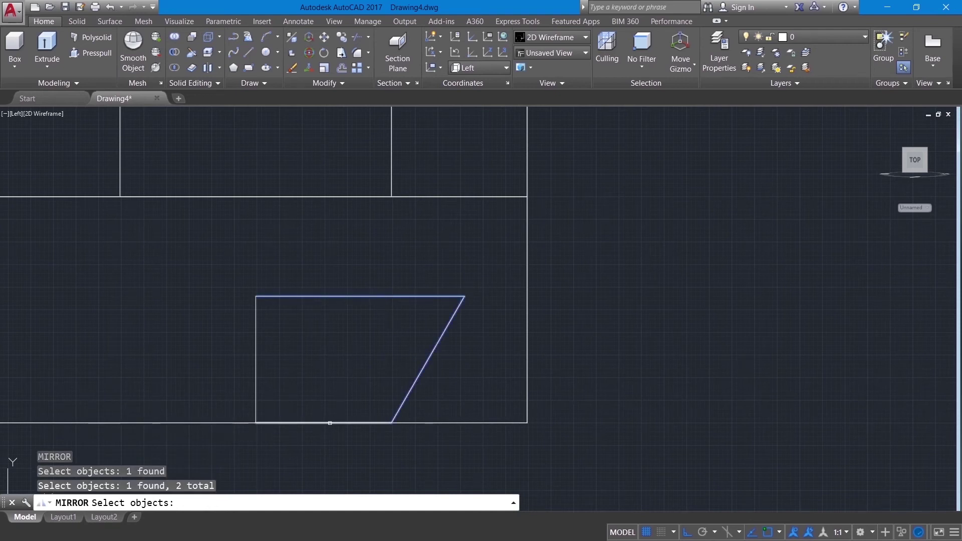
pyautogui.click(330, 424)
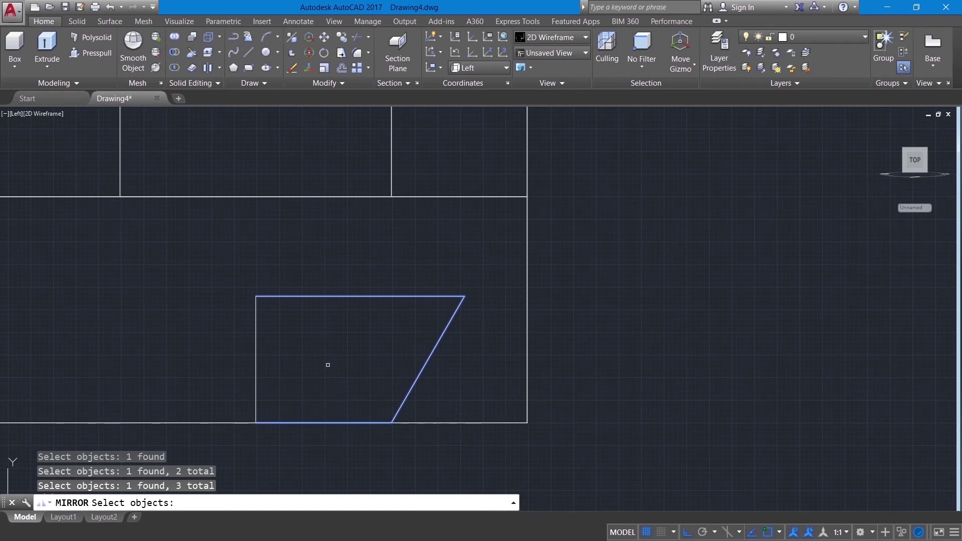
pyautogui.press('Return')
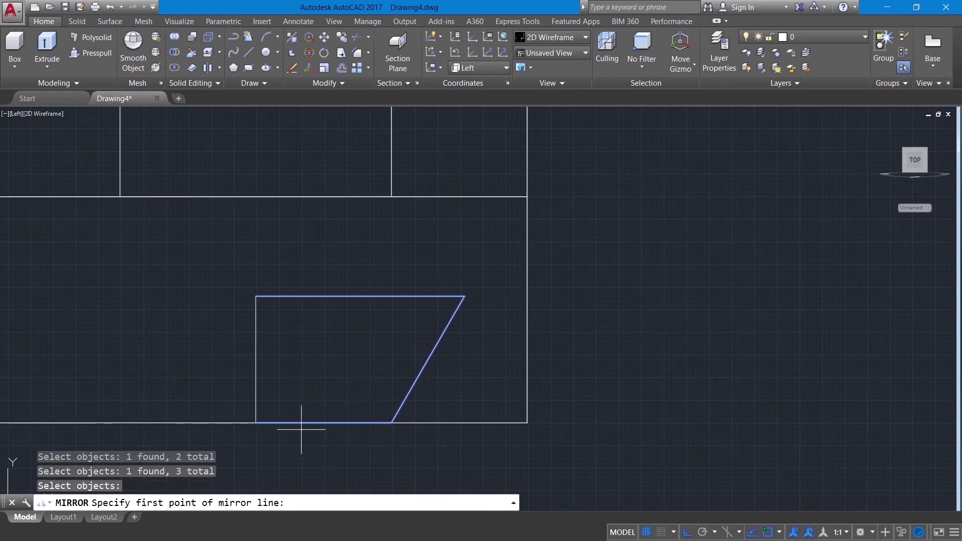
pyautogui.click(255, 422)
pyautogui.click(256, 297)
pyautogui.rightClick(257, 278)
pyautogui.click(266, 280)
# - Examine up close where the slanted line meets the base's bottom edge
pyautogui.scroll(-2, 381, 416)
pyautogui.scroll(8, 391, 426)
pyautogui.scroll(-2, 333, 333)
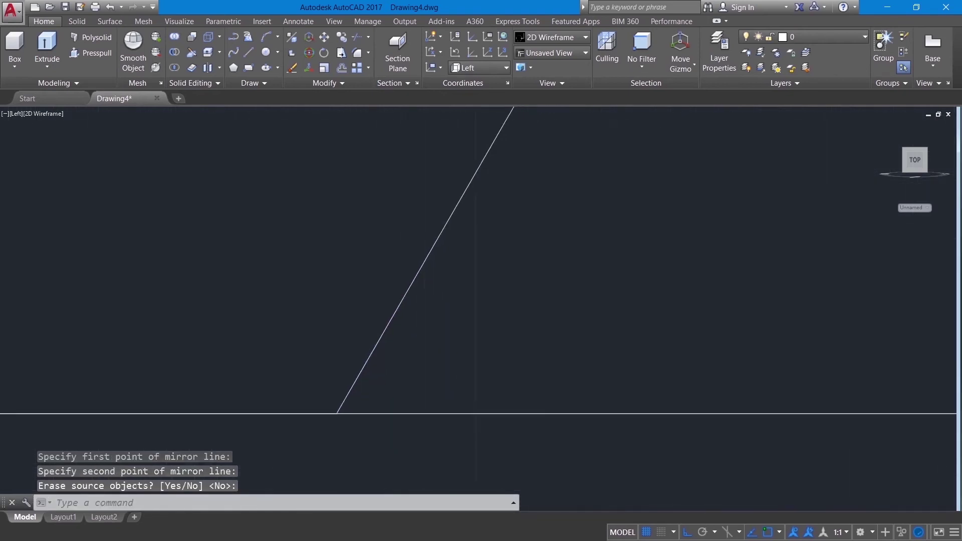
pyautogui.scroll(3, 333, 354)
pyautogui.scroll(5, 343, 471)
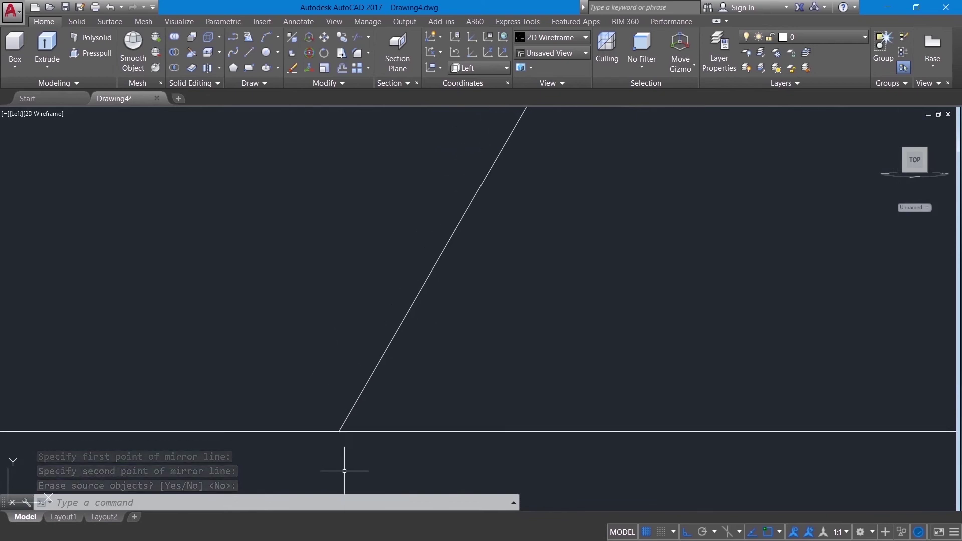
pyautogui.scroll(5, 358, 350)
pyautogui.scroll(3, 312, 388)
pyautogui.scroll(5, 327, 380)
pyautogui.scroll(5, 423, 309)
pyautogui.scroll(5, 327, 329)
pyautogui.scroll(5, 327, 329)
pyautogui.scroll(-4, 307, 285)
pyautogui.scroll(-8, 335, 322)
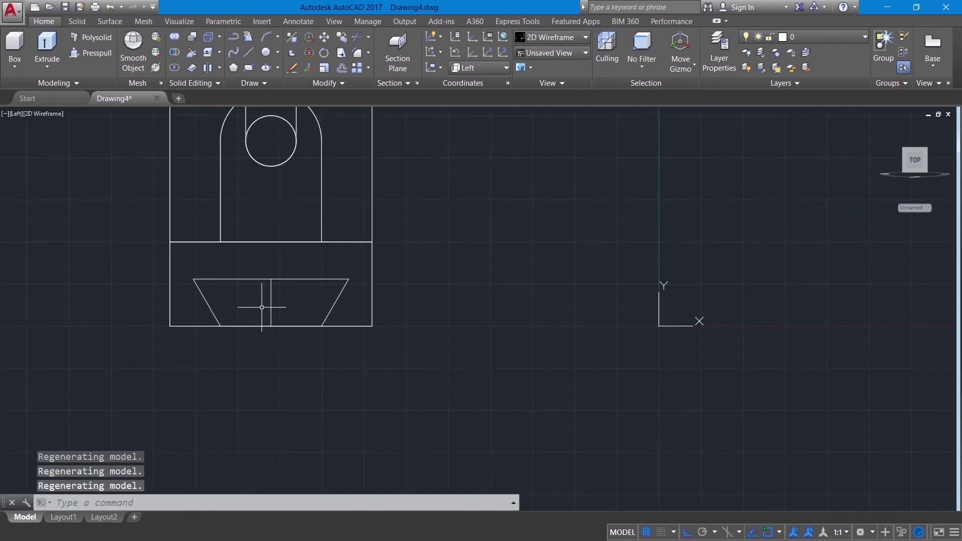
# - Delete the vertical centre line inside the trapezoidal slot profile
pyautogui.click(273, 305)
pyautogui.click(269, 306)
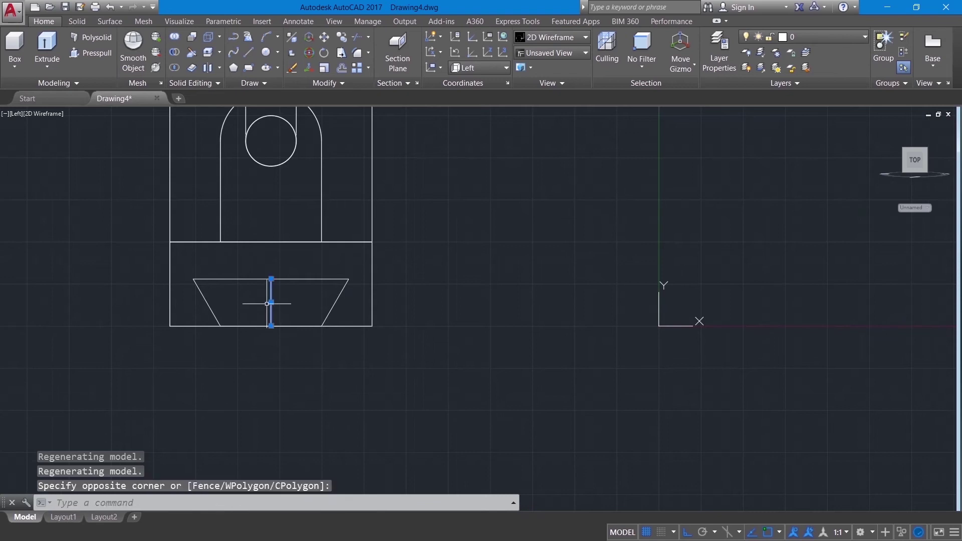
pyautogui.press('Delete')
# - Join the two collinear bottom lines of the trapezoidal slot profile into one line
pyautogui.write('j')
pyautogui.press('Return')
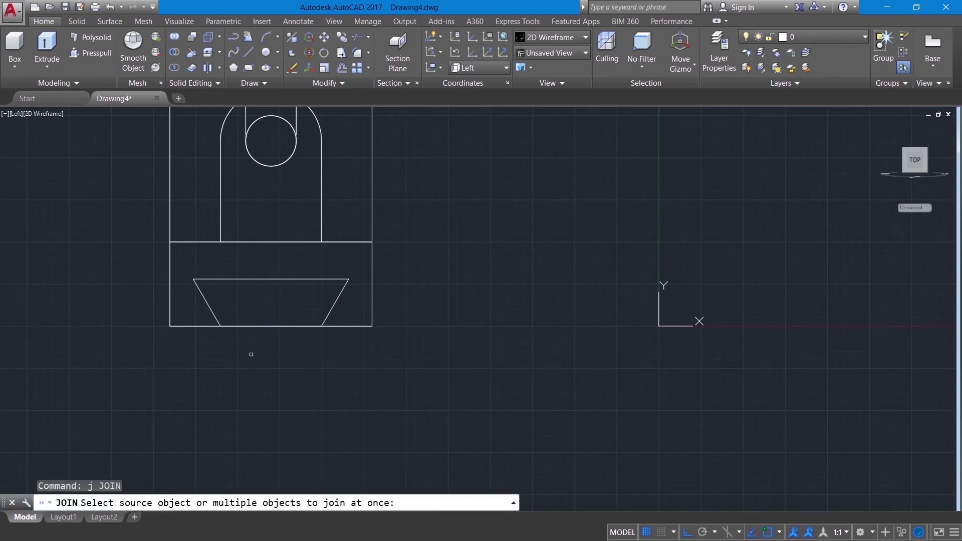
pyautogui.click(258, 326)
pyautogui.click(285, 327)
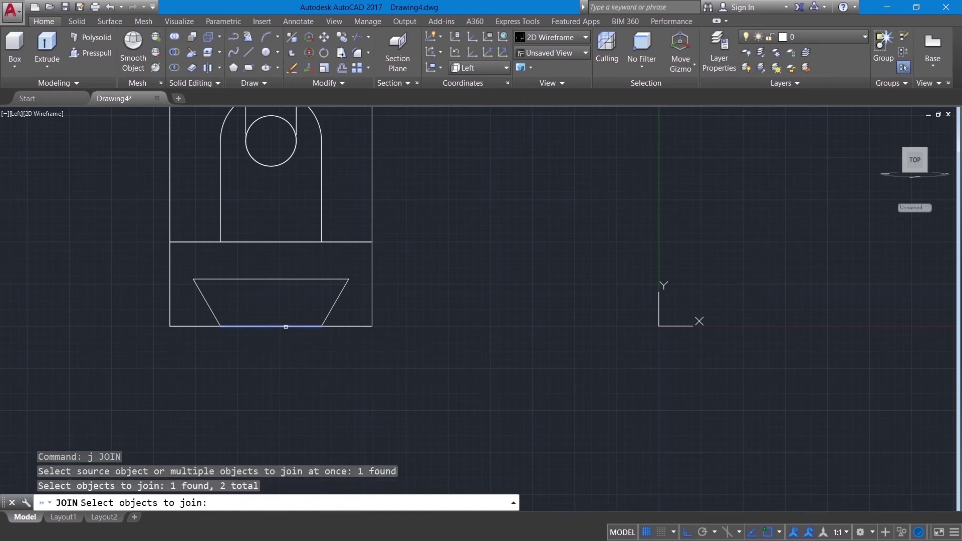
pyautogui.press('Return')
# - Join the two slanted lines and the two top lines of the slot profile into one polyline
pyautogui.write('J')
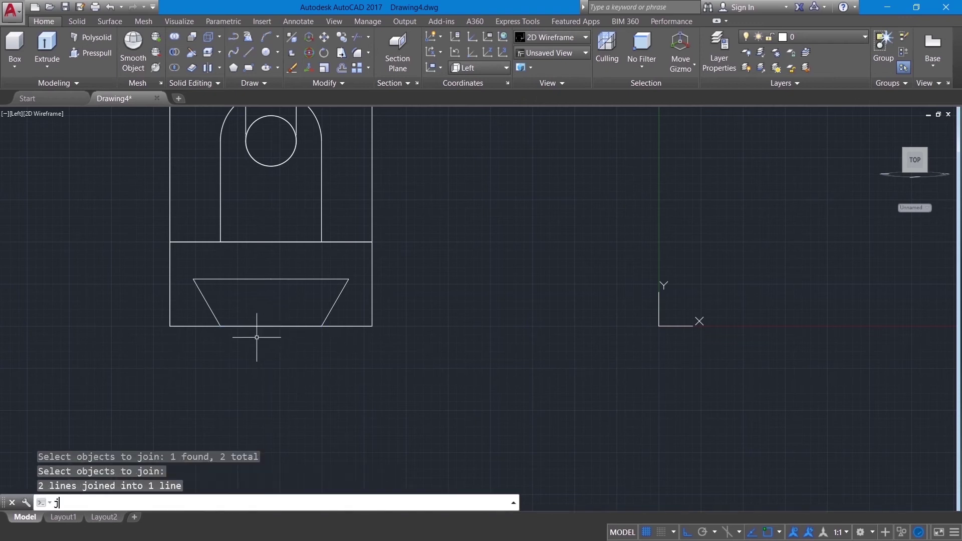
pyautogui.press('Return')
pyautogui.click(211, 311)
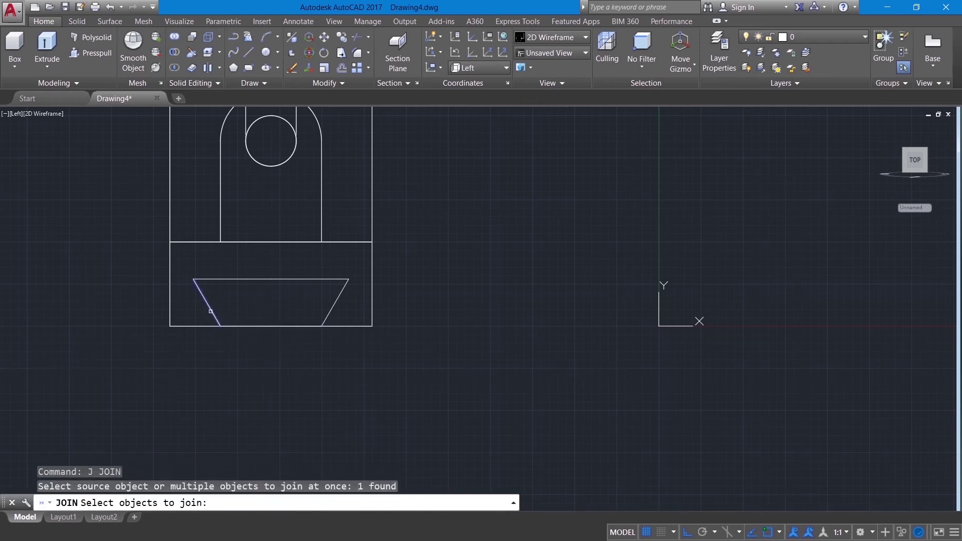
pyautogui.click(219, 279)
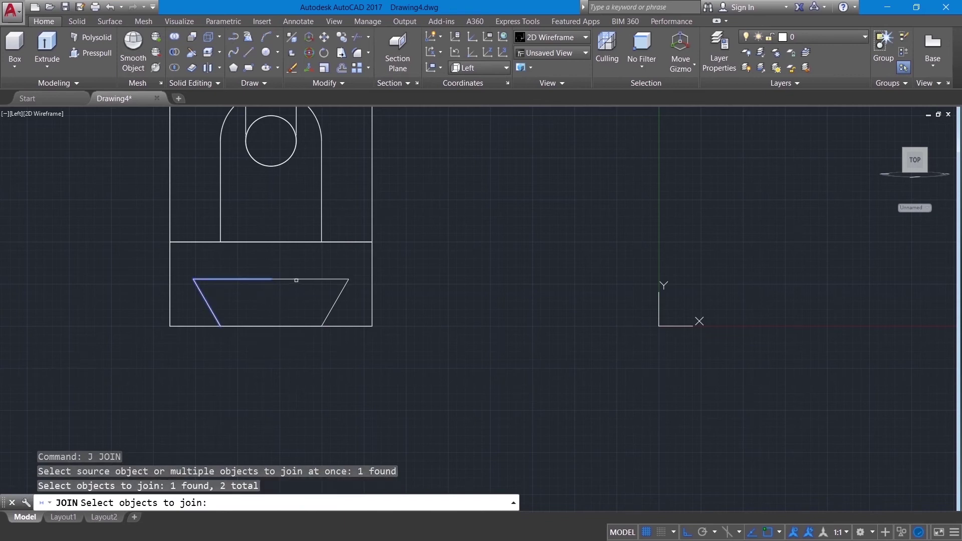
pyautogui.click(296, 280)
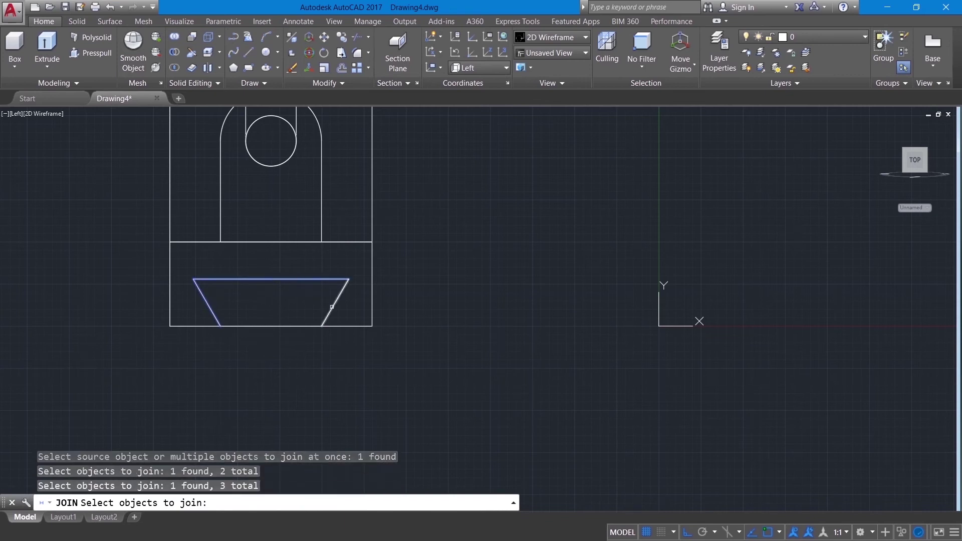
pyautogui.click(331, 306)
pyautogui.press('Return')
# - Join the bottom line with the open polyline to close the trapezoidal slot profile
pyautogui.write('j')
pyautogui.press('Return')
pyautogui.click(304, 323)
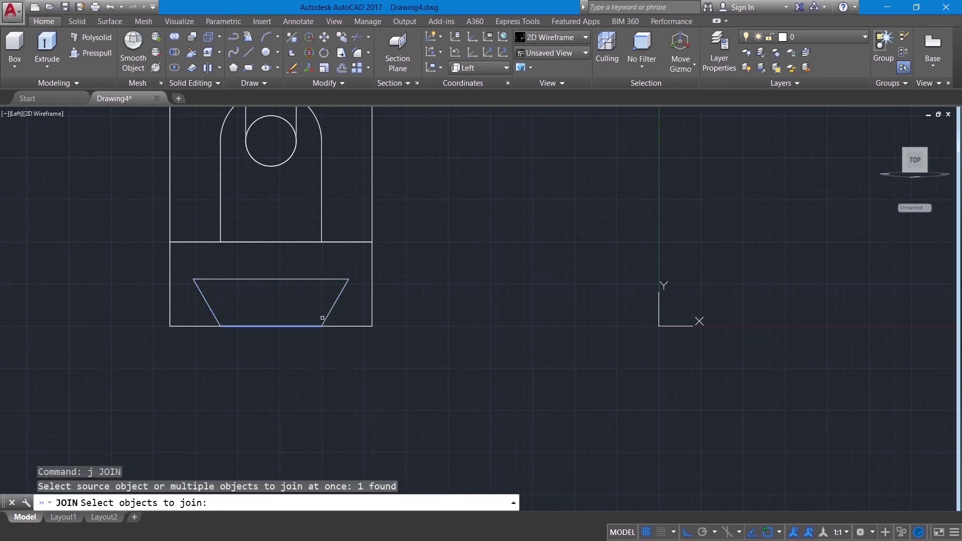
pyautogui.click(328, 316)
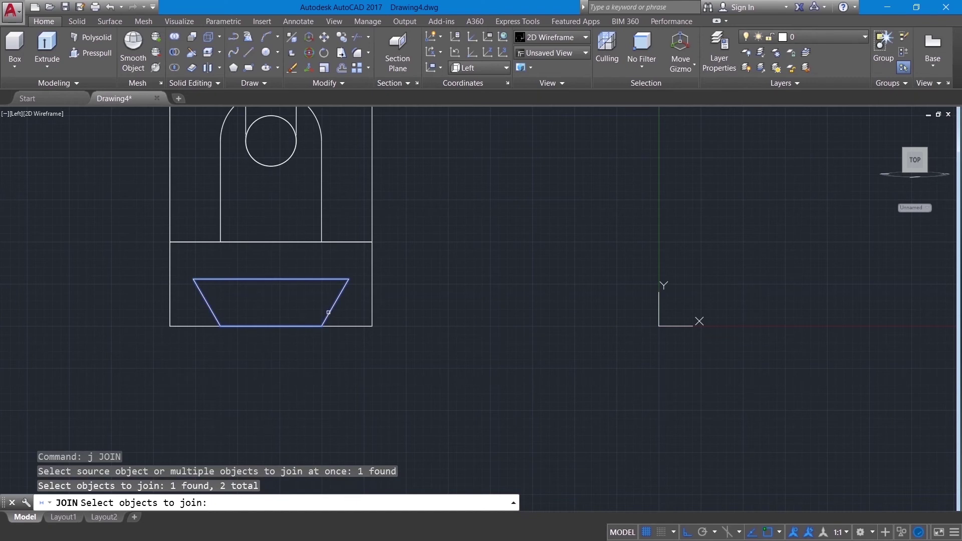
pyautogui.press('Return')
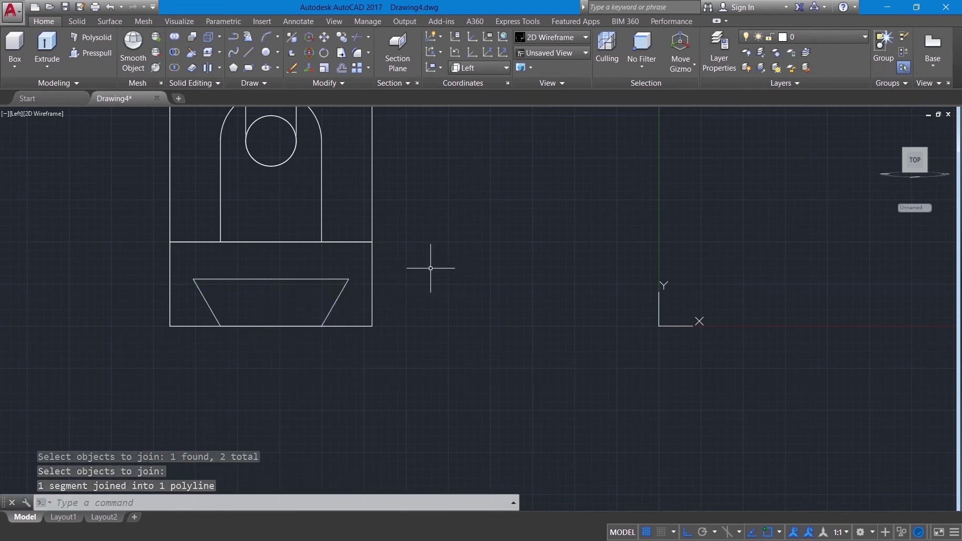
# - Presspull the trapezoidal profile through the full length of the base to cut the dovetail slot
pyautogui.keyDown('shift'); pyautogui.moveTo(441, 272); pyautogui.dragTo(565, 289, button='middle'); pyautogui.keyUp('shift')
pyautogui.moveTo(556, 238); pyautogui.dragTo(581, 312, button='middle')
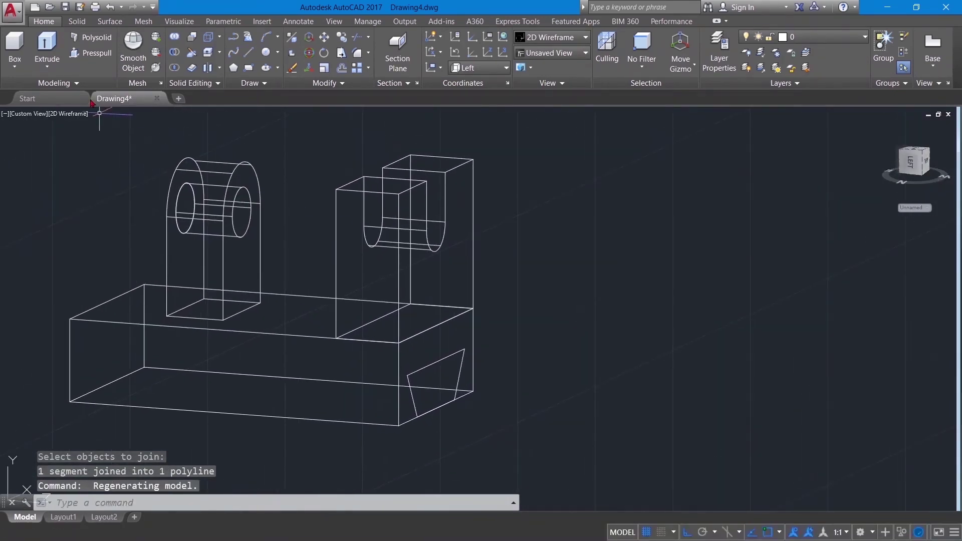
pyautogui.click(90, 53)
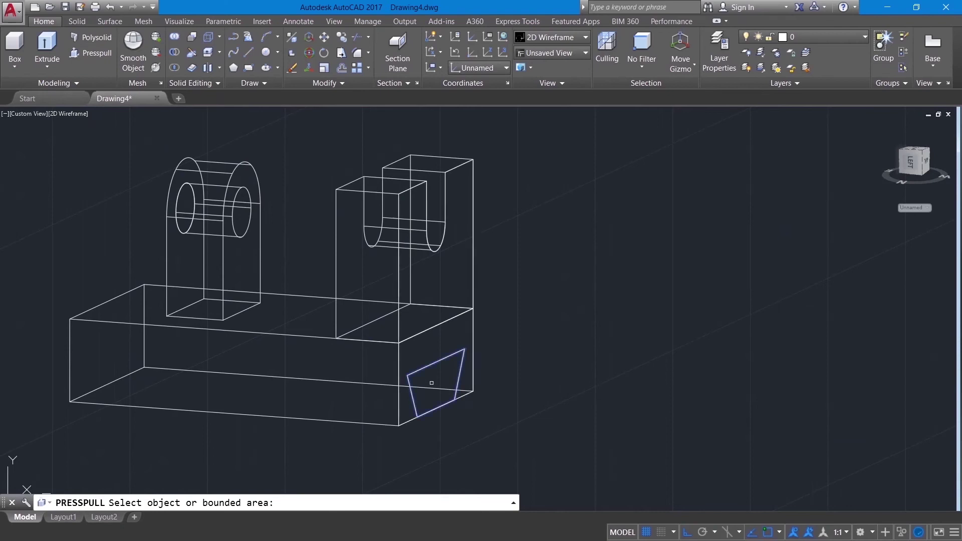
pyautogui.click(448, 393)
pyautogui.click(28, 308)
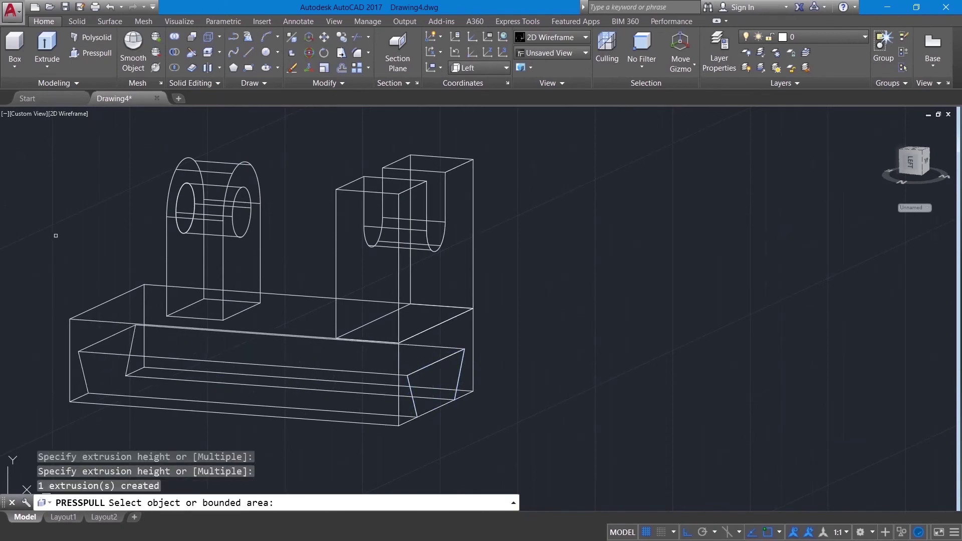
pyautogui.press('Return')
# - Set the visual style to Shaded with edges and orbit around to inspect the model
pyautogui.keyDown('shift'); pyautogui.moveTo(62, 243); pyautogui.dragTo(300, 261, button='middle'); pyautogui.keyUp('shift')
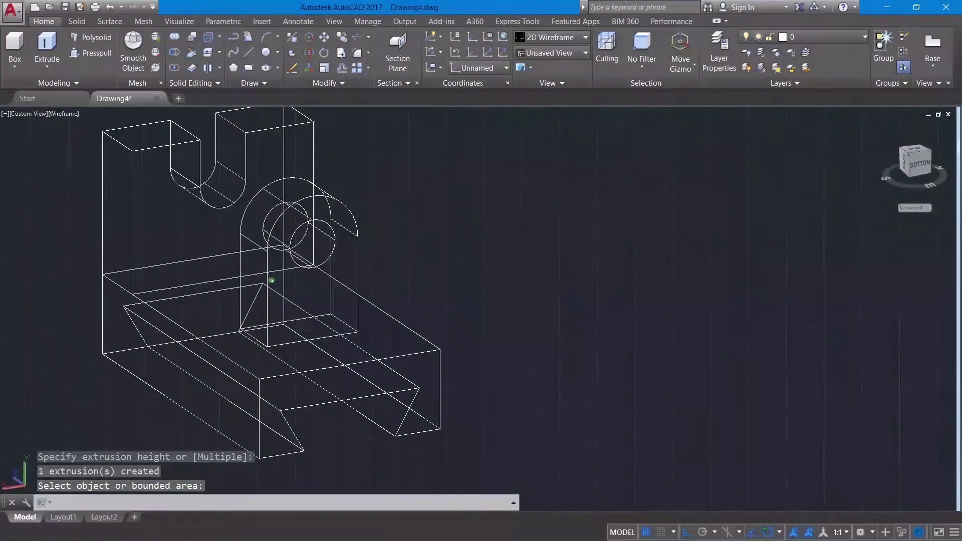
pyautogui.click(70, 114)
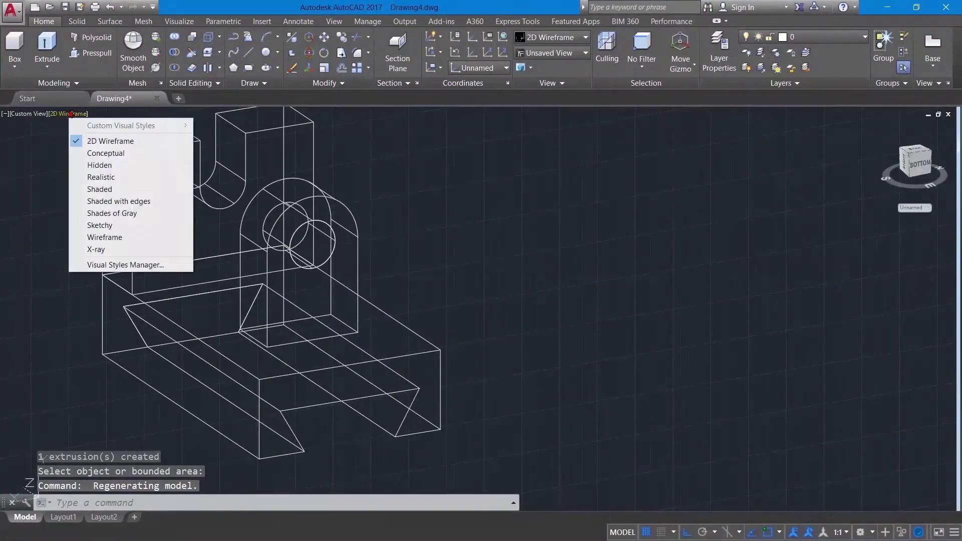
pyautogui.click(103, 201)
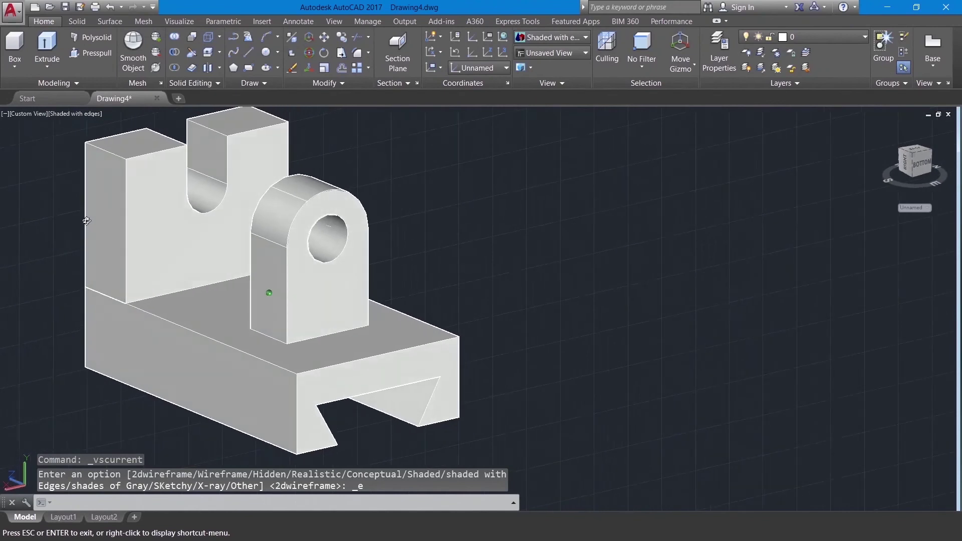
pyautogui.scroll(2, 63, 222)
pyautogui.scroll(-5, 63, 222)
pyautogui.moveTo(64, 222); pyautogui.dragTo(188, 311, button='middle')
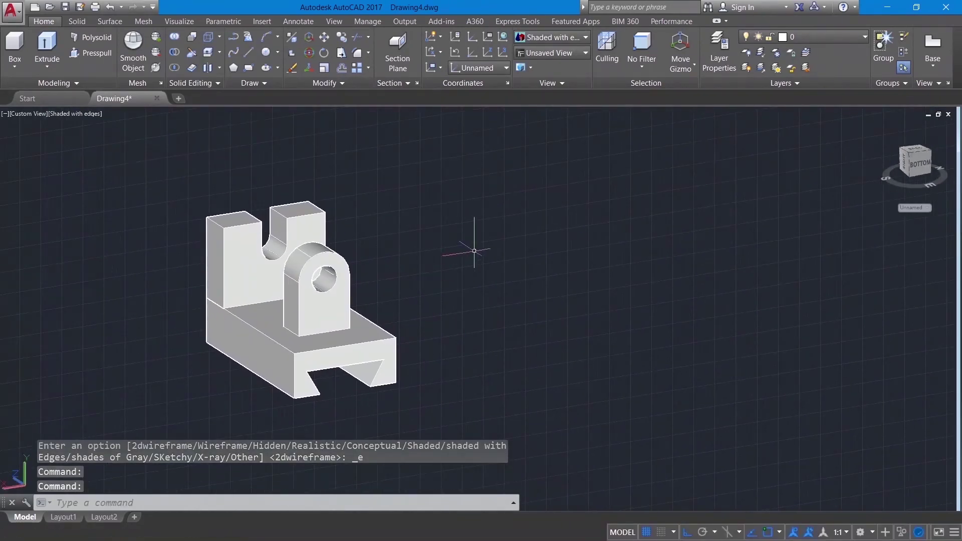
# - Union the base, the arched upright and the slotted upright into one solid
pyautogui.write('union')
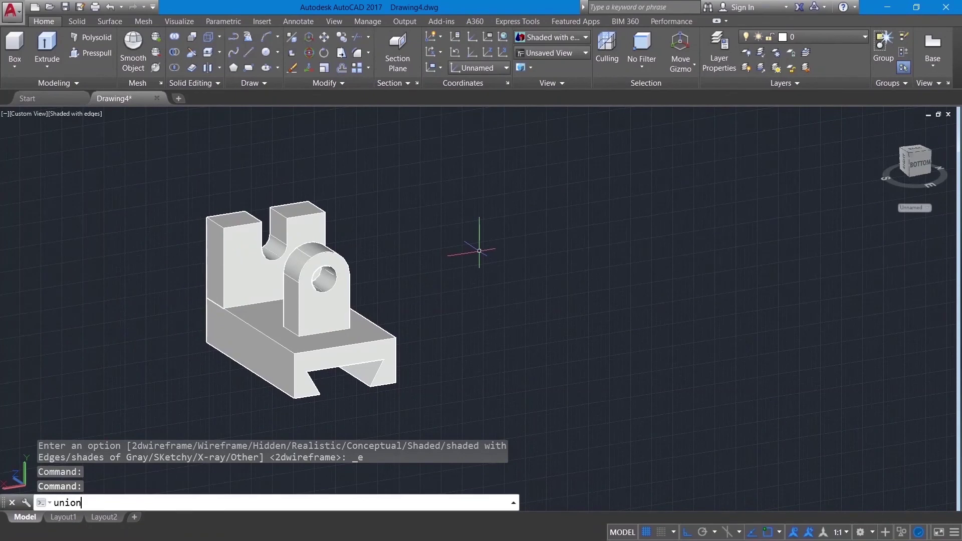
pyautogui.press('Return')
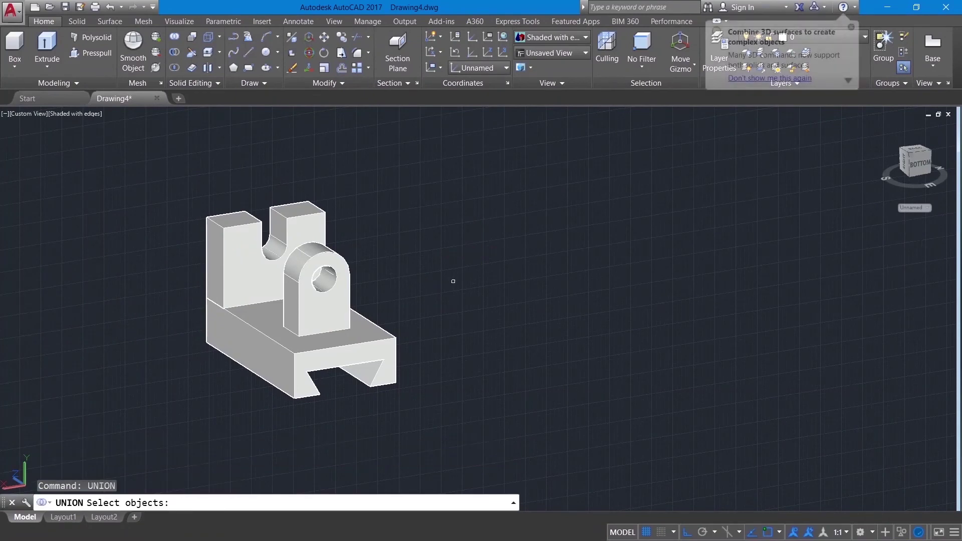
pyautogui.click(382, 334)
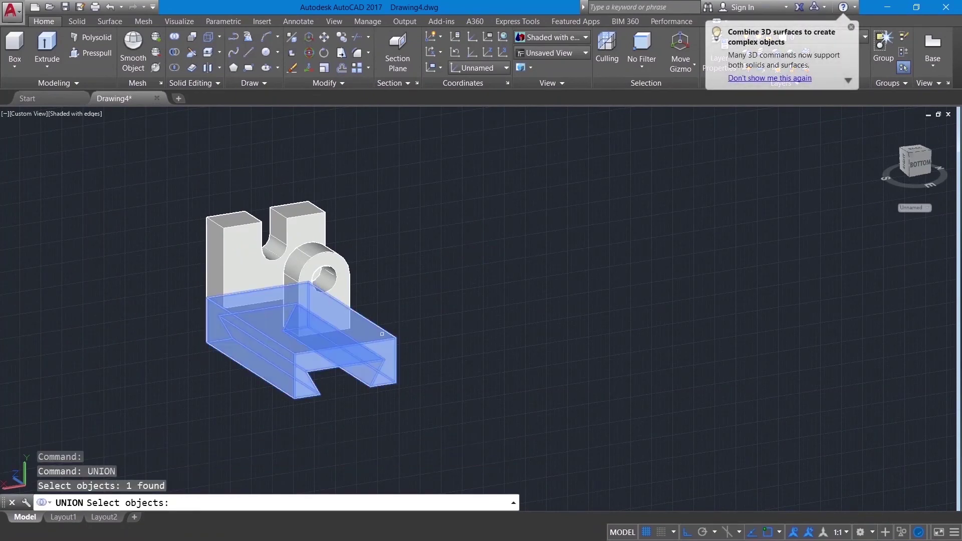
pyautogui.click(346, 300)
pyautogui.click(311, 222)
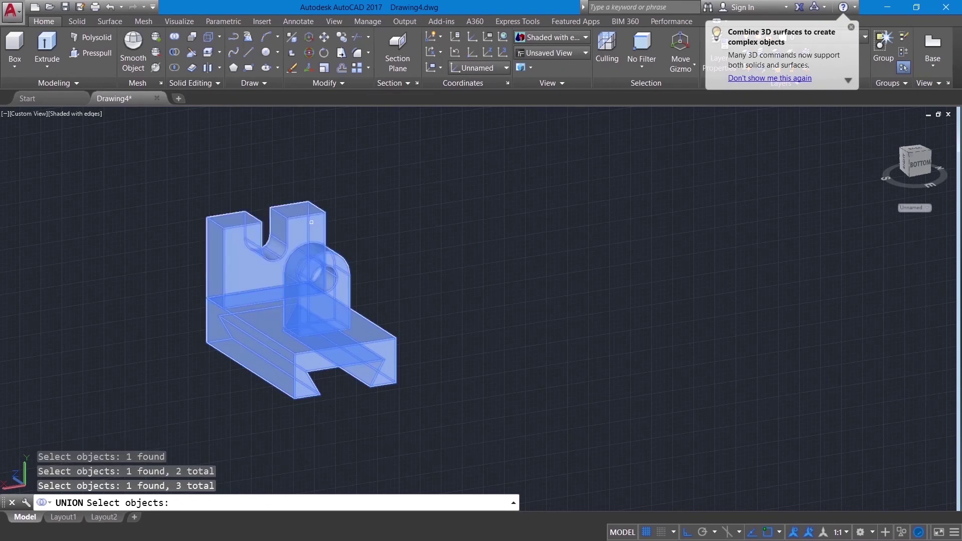
pyautogui.press('Return')
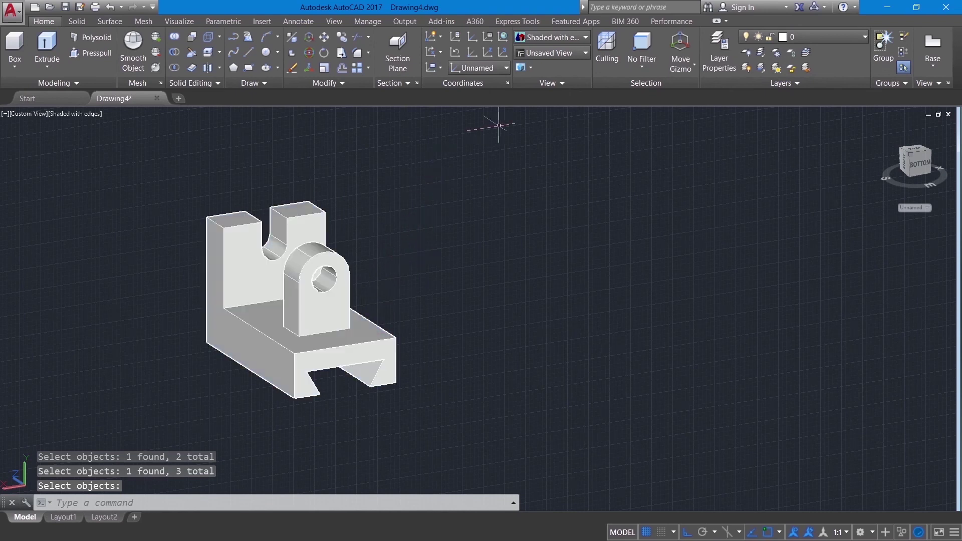
# - Fillet the two side edges where the arched upright meets the base with a radius of 6
pyautogui.click(77, 21)
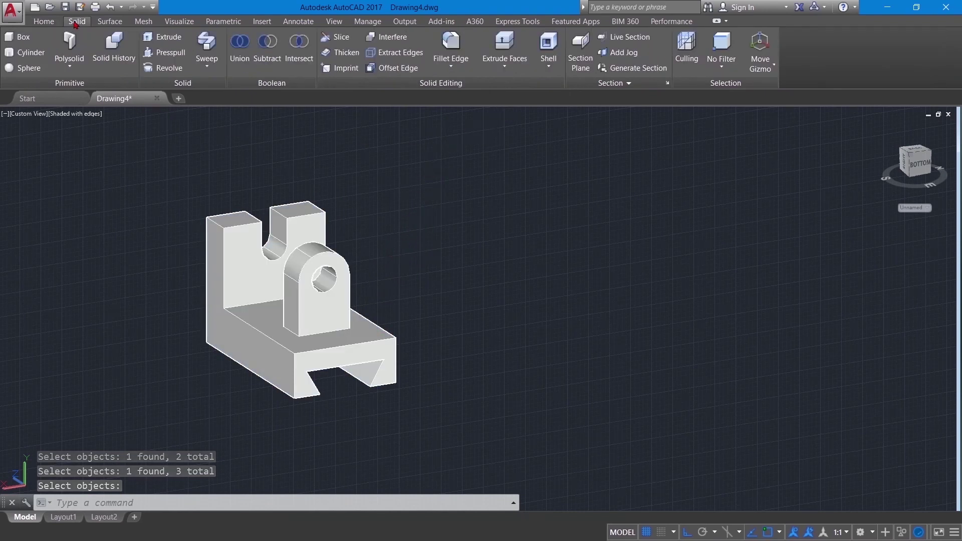
pyautogui.click(450, 45)
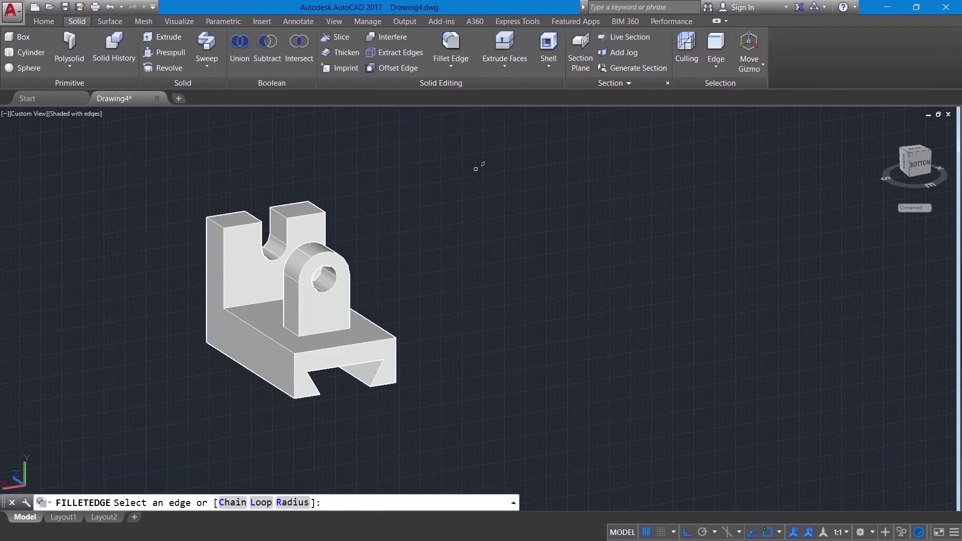
pyautogui.click(297, 326)
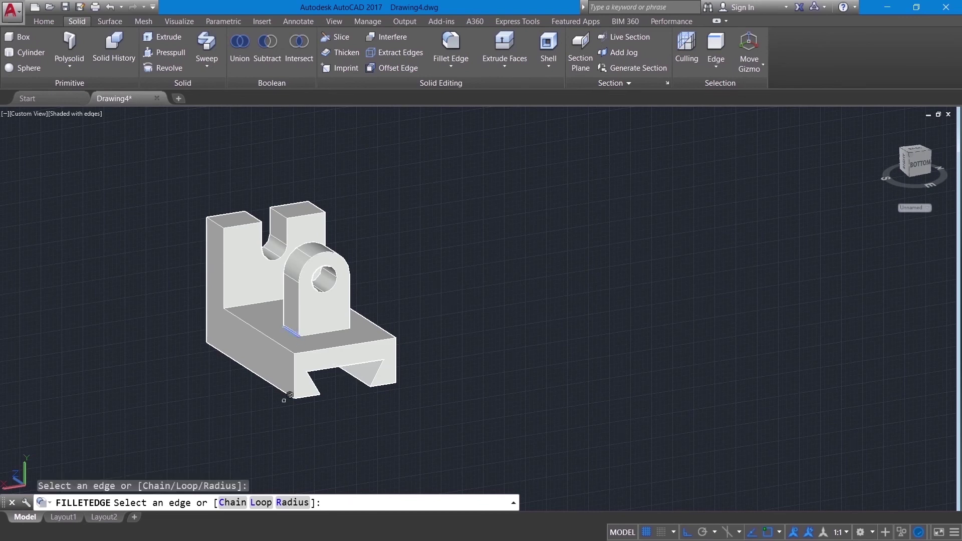
pyautogui.click(291, 509)
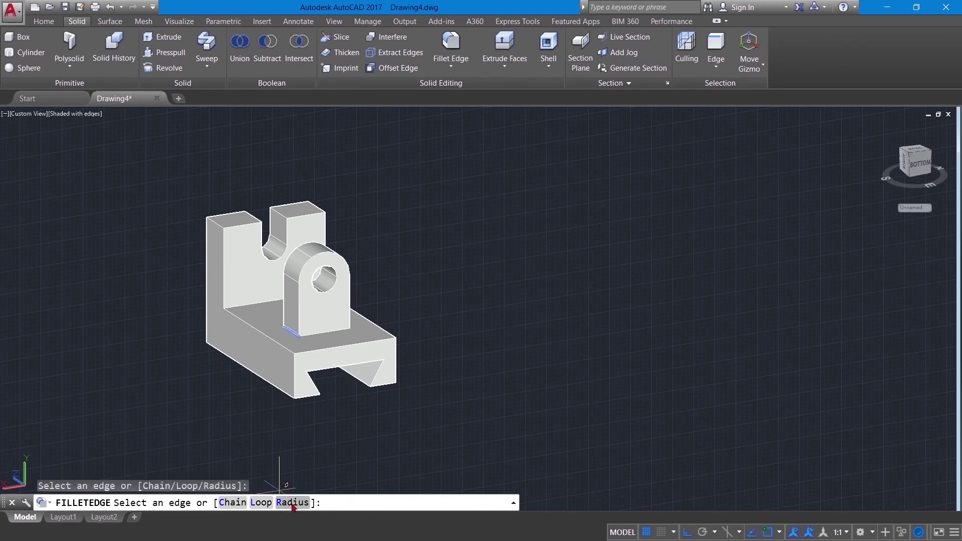
pyautogui.write('6')
pyautogui.press('Return')
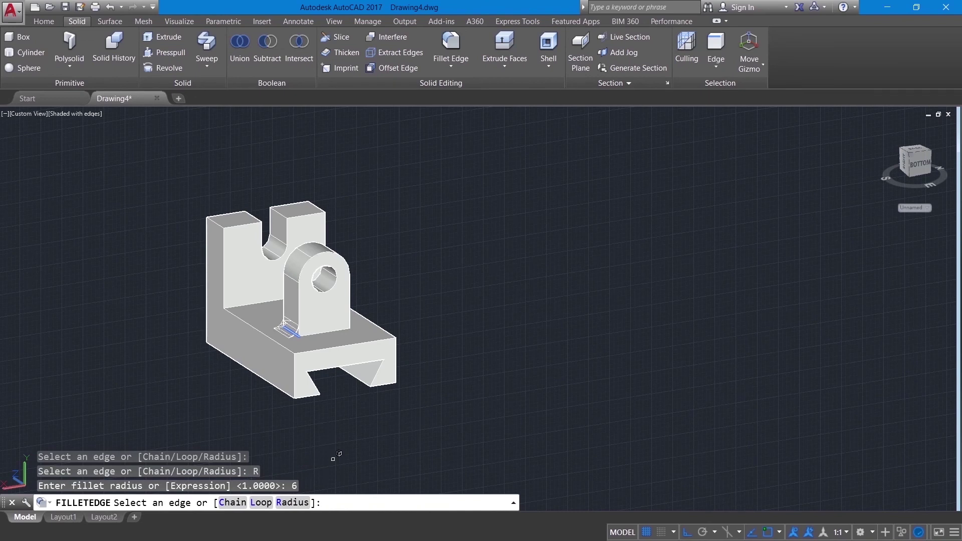
pyautogui.keyDown('shift'); pyautogui.moveTo(493, 379); pyautogui.dragTo(324, 321, button='middle'); pyautogui.keyUp('shift')
pyautogui.click(322, 325)
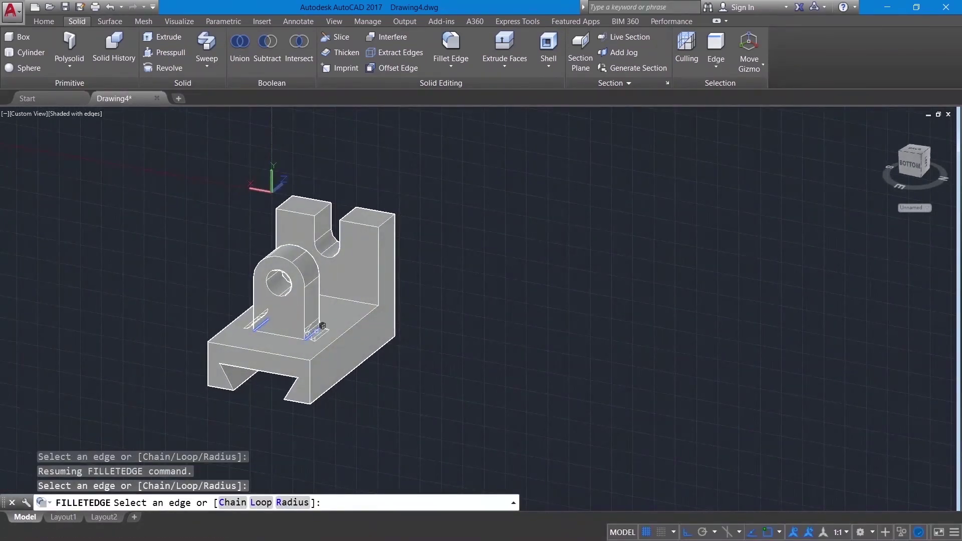
pyautogui.press('Return')
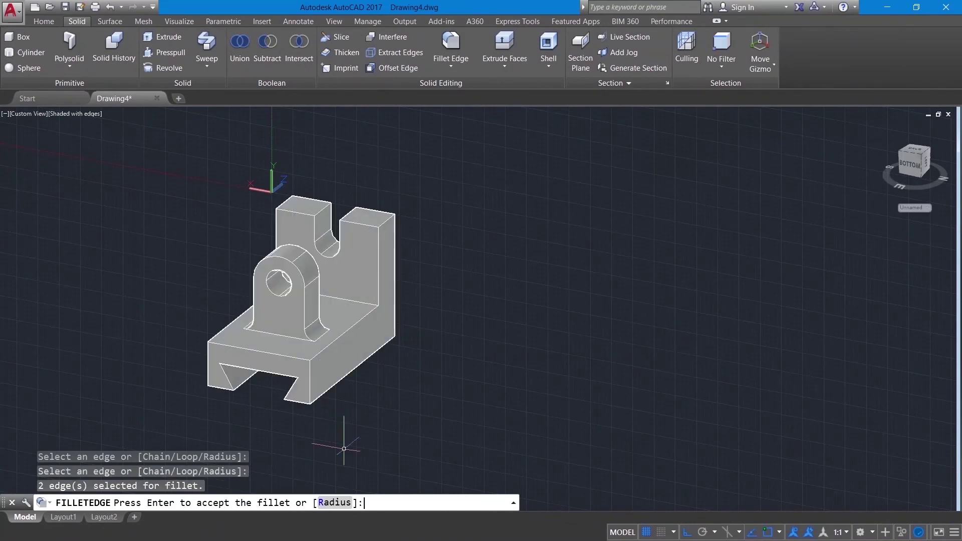
pyautogui.press('Return')
# - Chamfer one outer top edge of the slotted upright with both distances set to 15
pyautogui.keyDown('shift'); pyautogui.moveTo(468, 339); pyautogui.dragTo(555, 334, button='middle'); pyautogui.keyUp('shift')
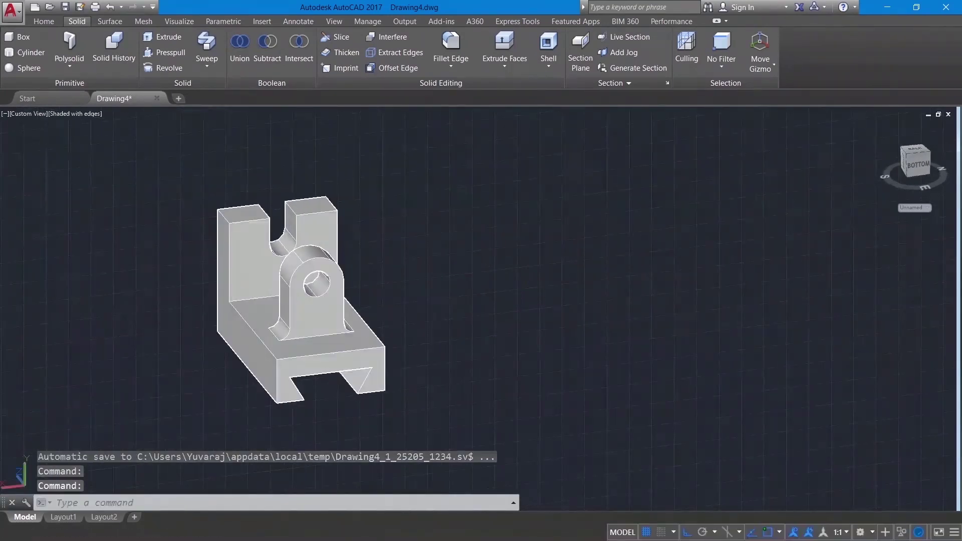
pyautogui.moveTo(512, 292); pyautogui.dragTo(568, 396, button='middle')
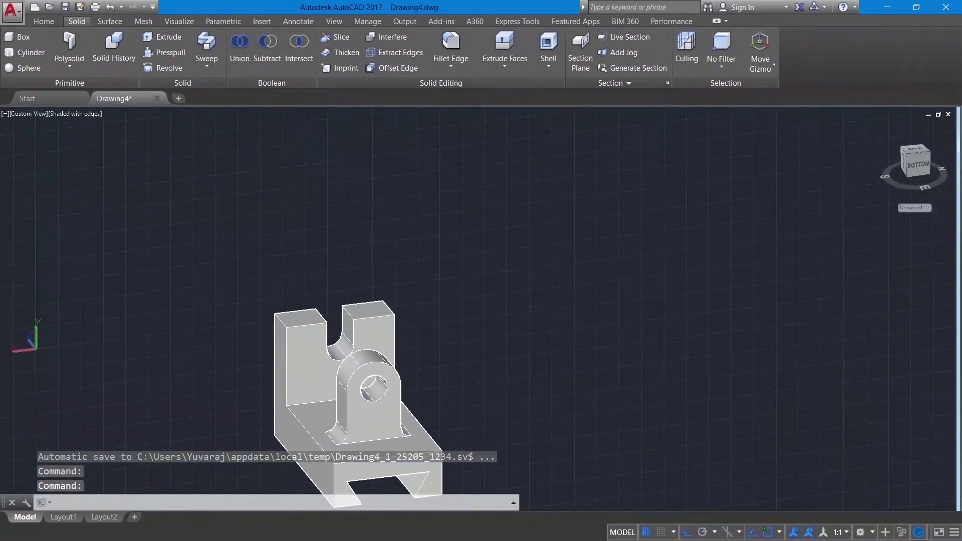
pyautogui.click(451, 65)
pyautogui.click(465, 113)
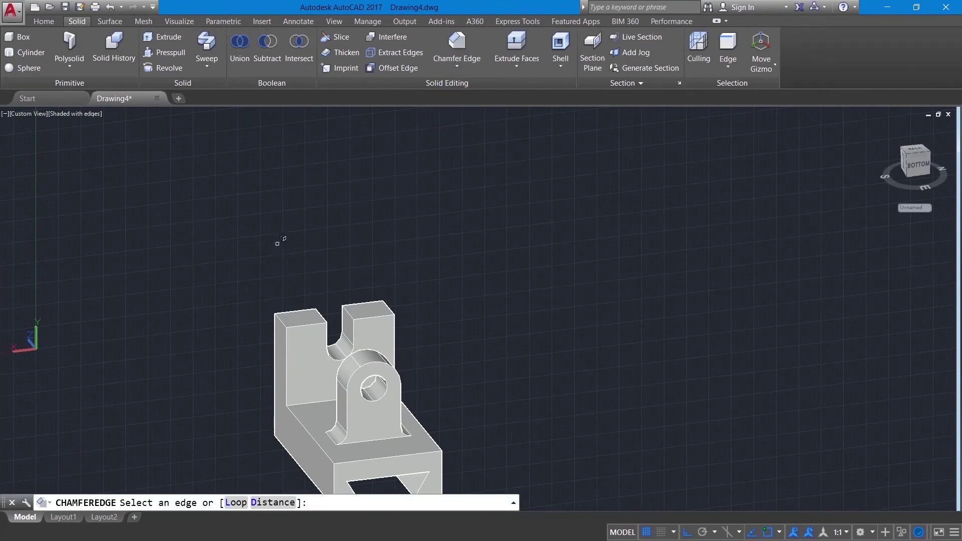
pyautogui.click(283, 312)
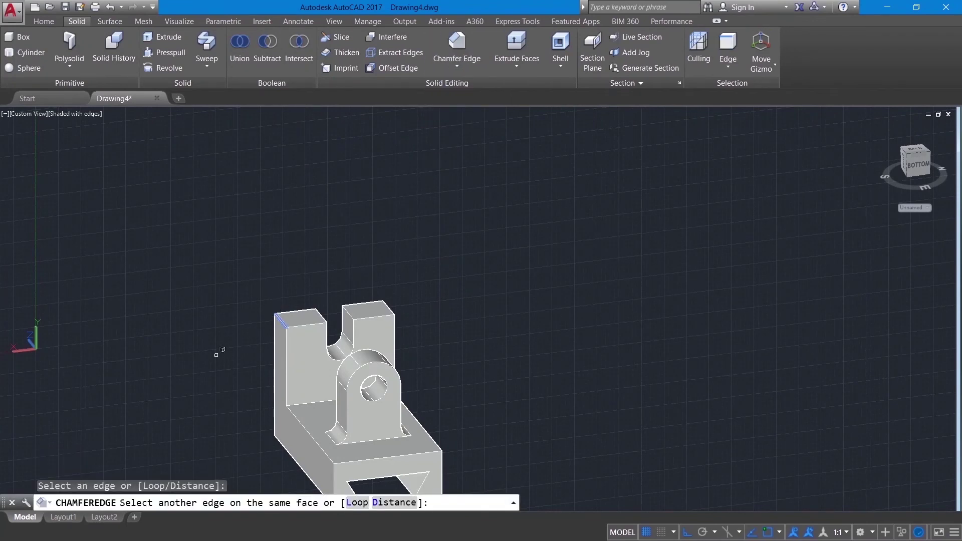
pyautogui.click(386, 503)
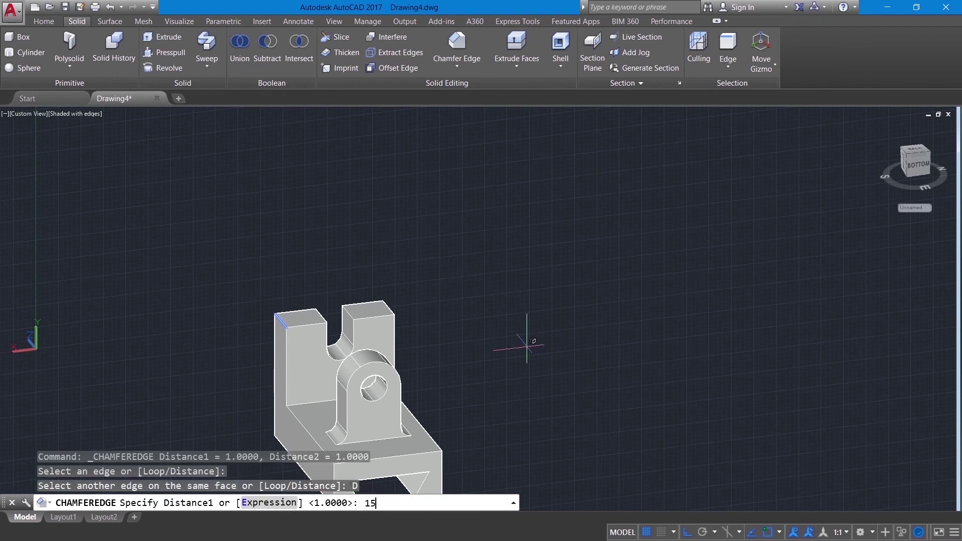
pyautogui.press('Return')
pyautogui.press('Return')
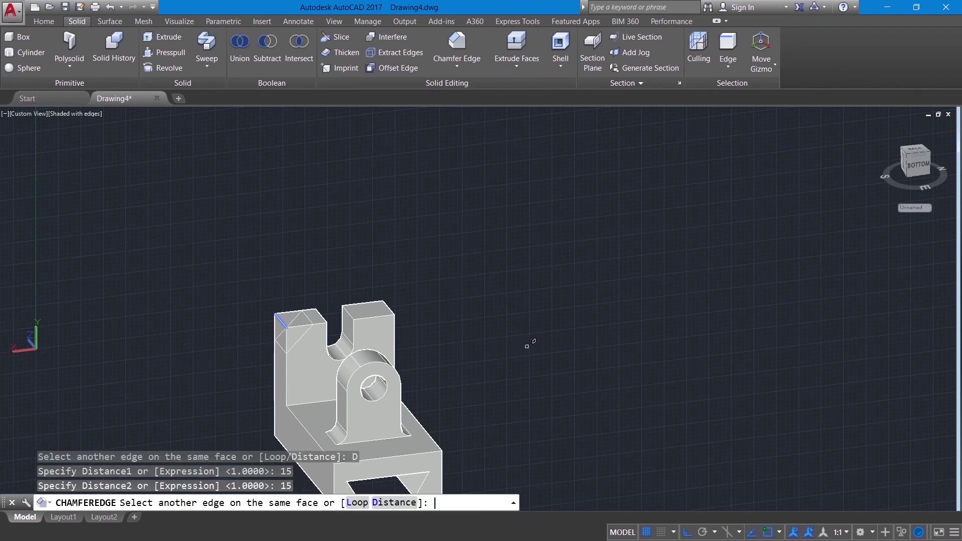
pyautogui.press('Return')
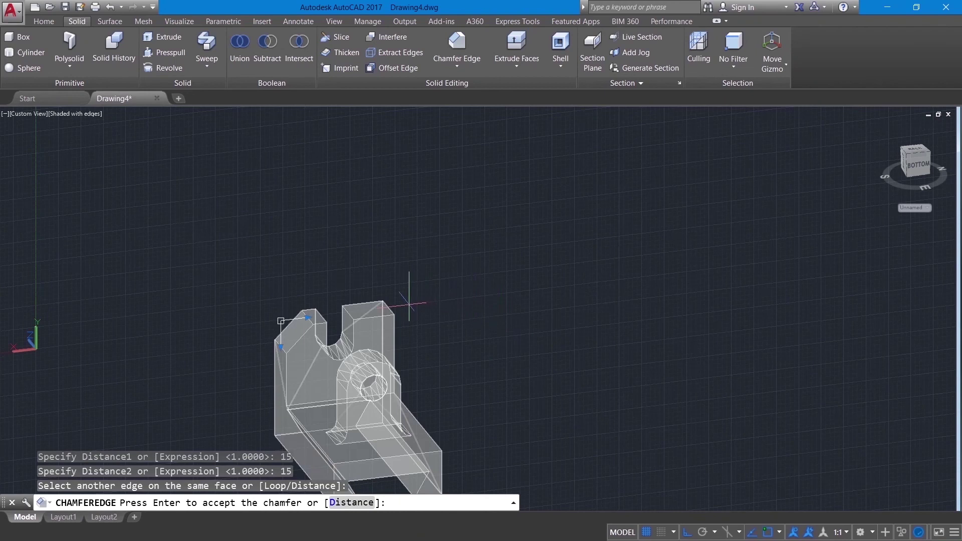
pyautogui.press('Return')
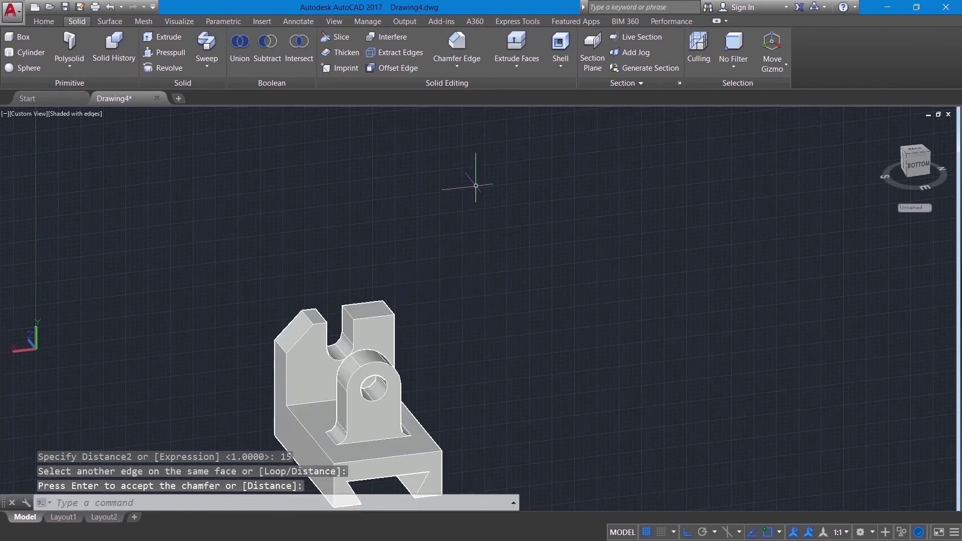
# - Chamfer the opposite outer top edge of the slotted upright with the same 15 × 15 distances
pyautogui.click(457, 45)
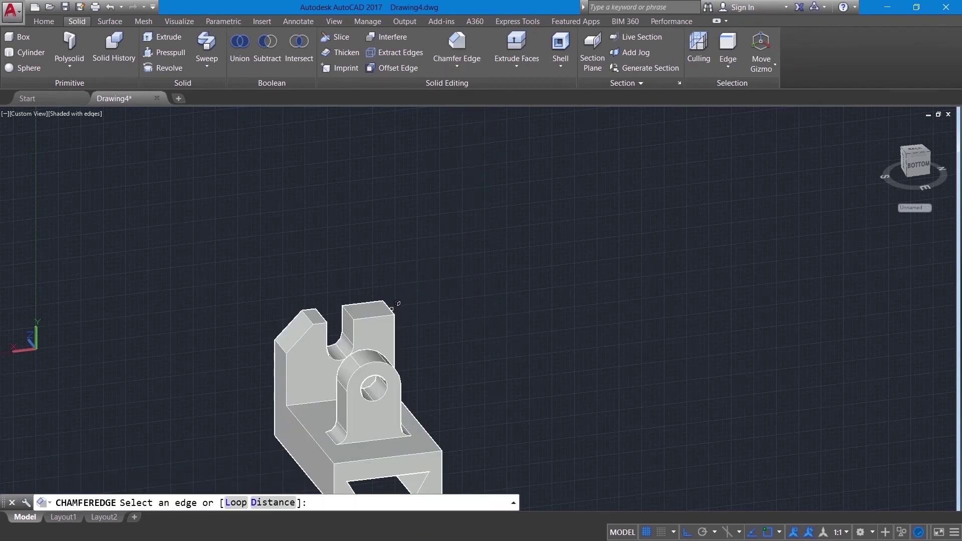
pyautogui.click(392, 308)
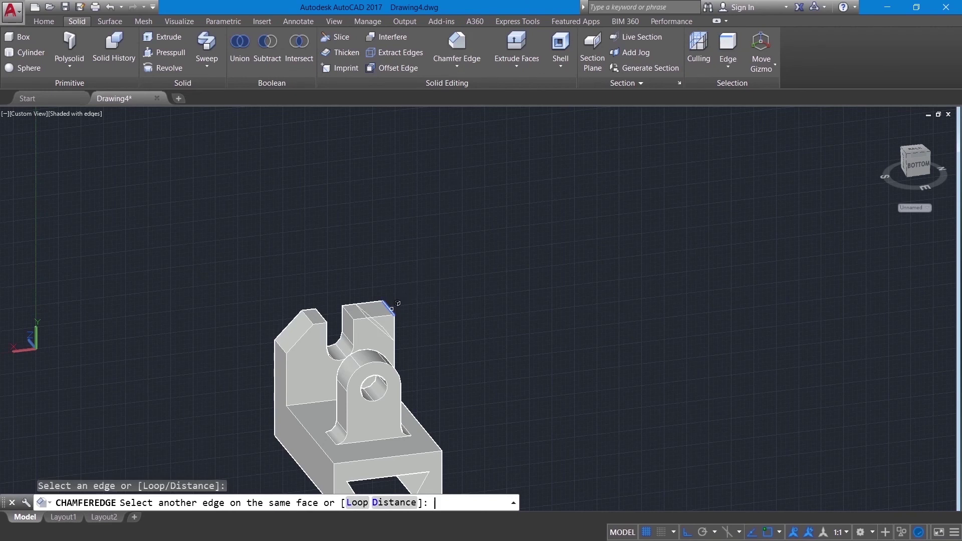
pyautogui.press('Return')
# - Open the Materials Browser and place it beside the finished solid
pyautogui.keyDown('shift'); pyautogui.moveTo(454, 318); pyautogui.dragTo(430, 291, button='middle'); pyautogui.keyUp('shift')
pyautogui.moveTo(498, 333); pyautogui.dragTo(504, 283, button='middle')
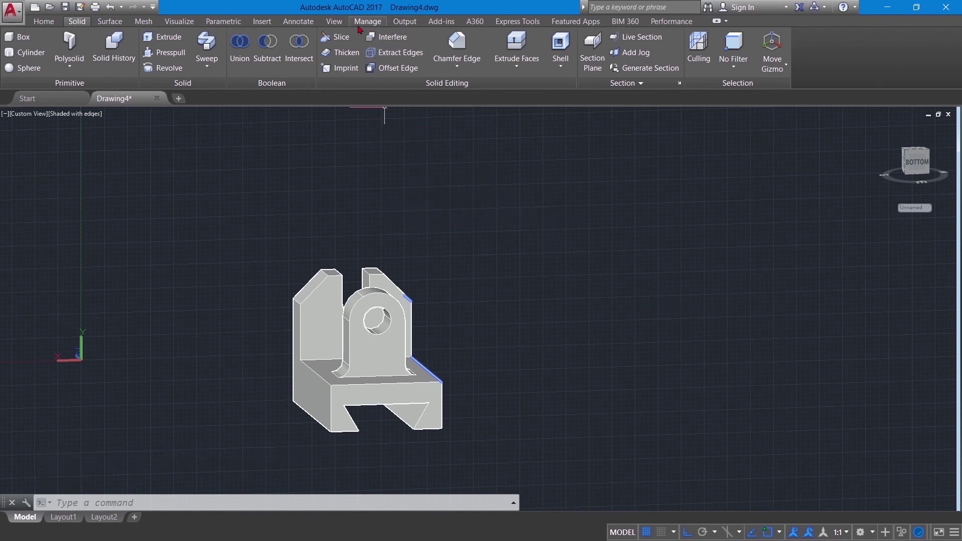
pyautogui.click(334, 22)
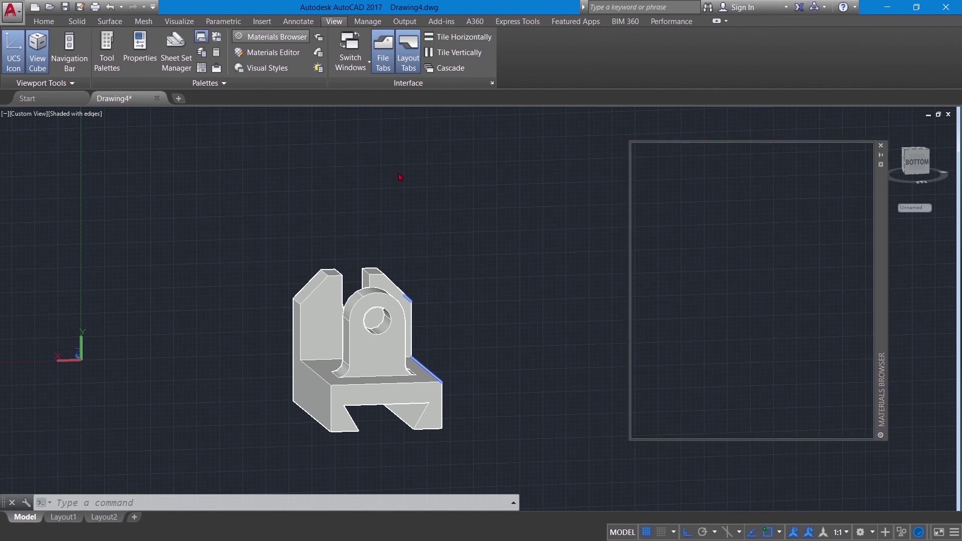
pyautogui.moveTo(880, 226); pyautogui.dragTo(783, 213)
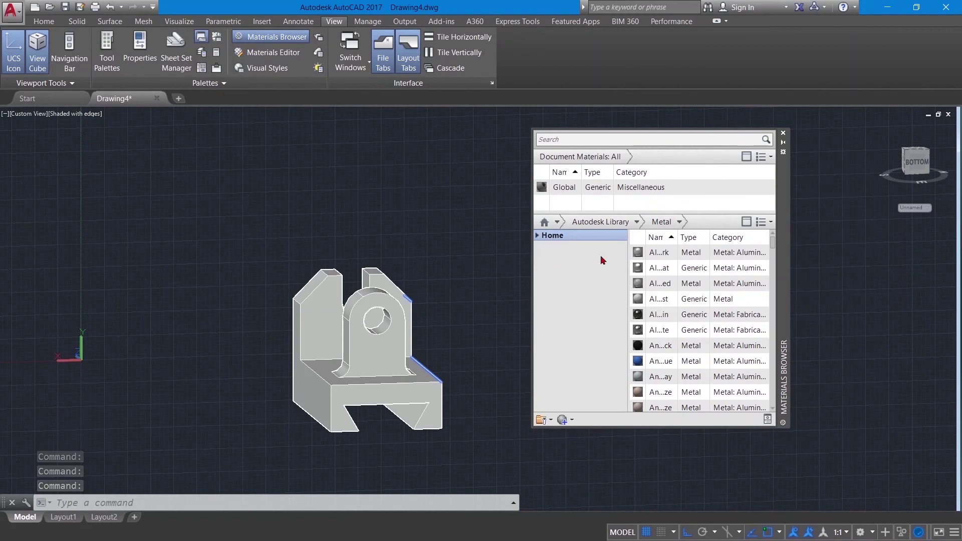
# - Assign the orange plastic material from the Autodesk Library's Plastic category to the whole solid
pyautogui.click(636, 222)
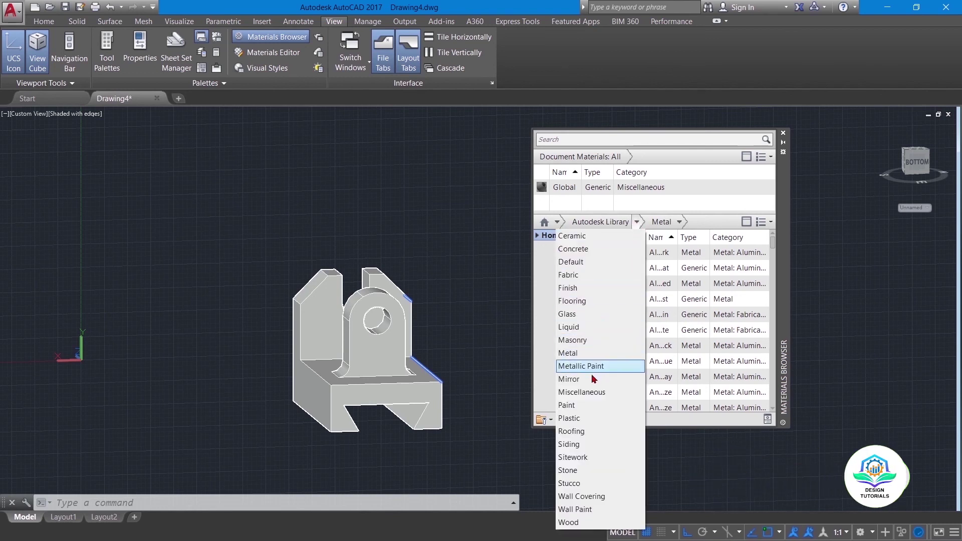
pyautogui.click(576, 418)
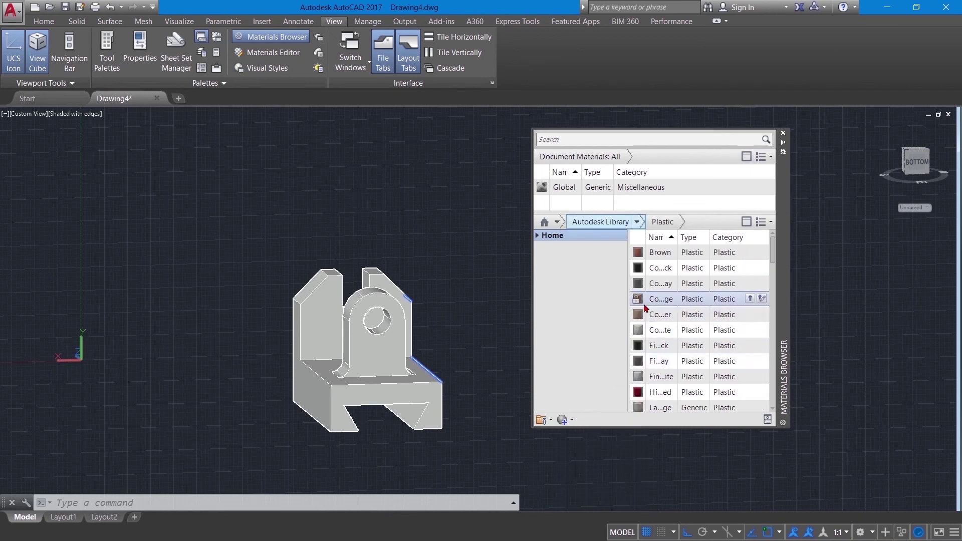
pyautogui.click(370, 356)
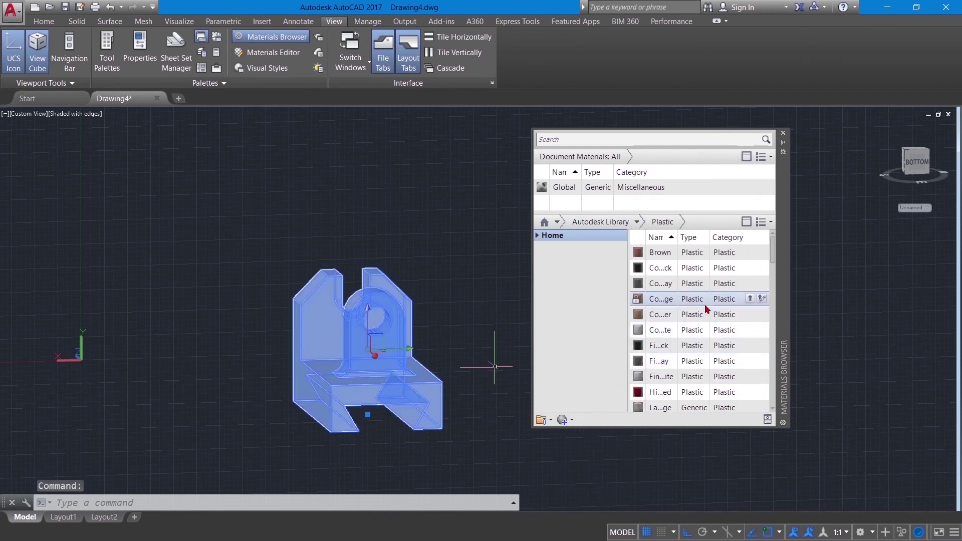
pyautogui.click(750, 299)
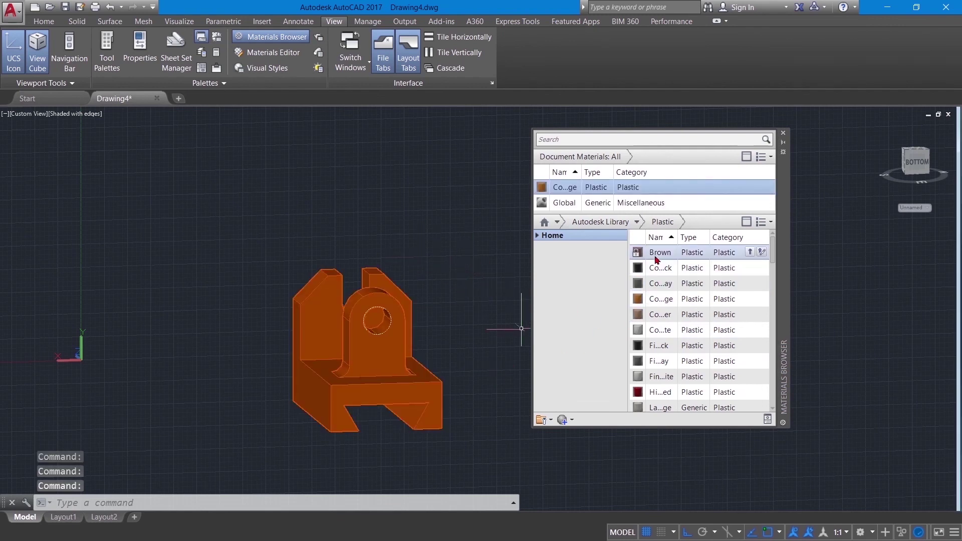
# - Add the red plastic material to the document materials and assign it to the solid
pyautogui.click(750, 392)
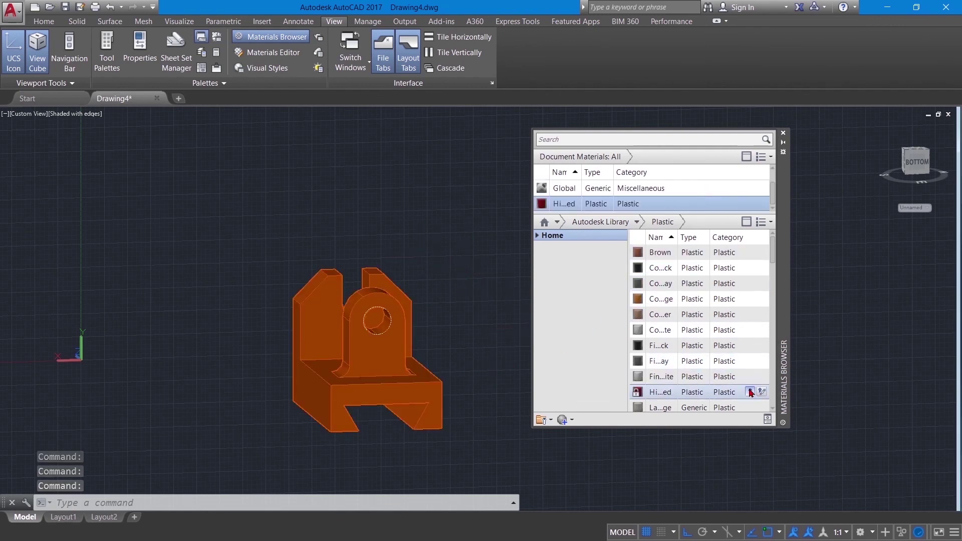
pyautogui.click(392, 328)
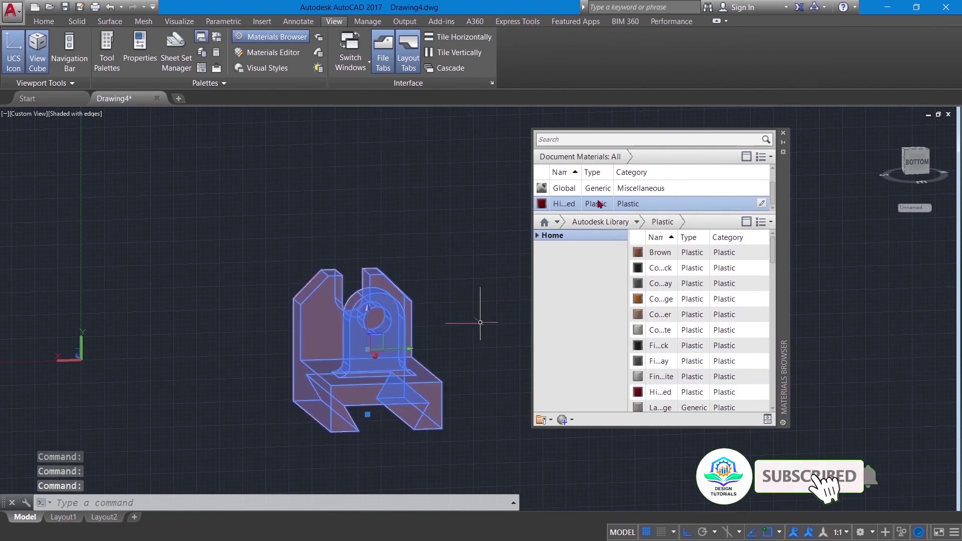
pyautogui.click(762, 204)
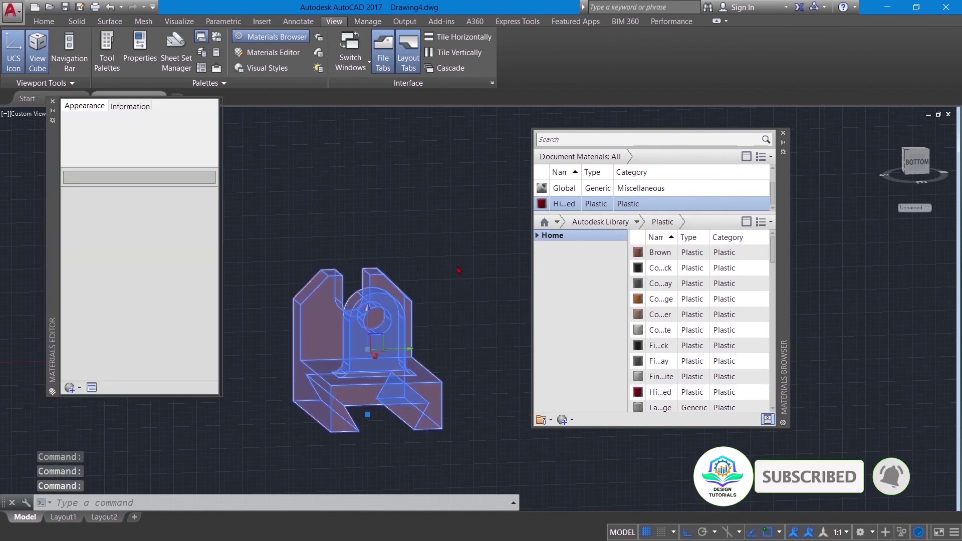
pyautogui.click(53, 101)
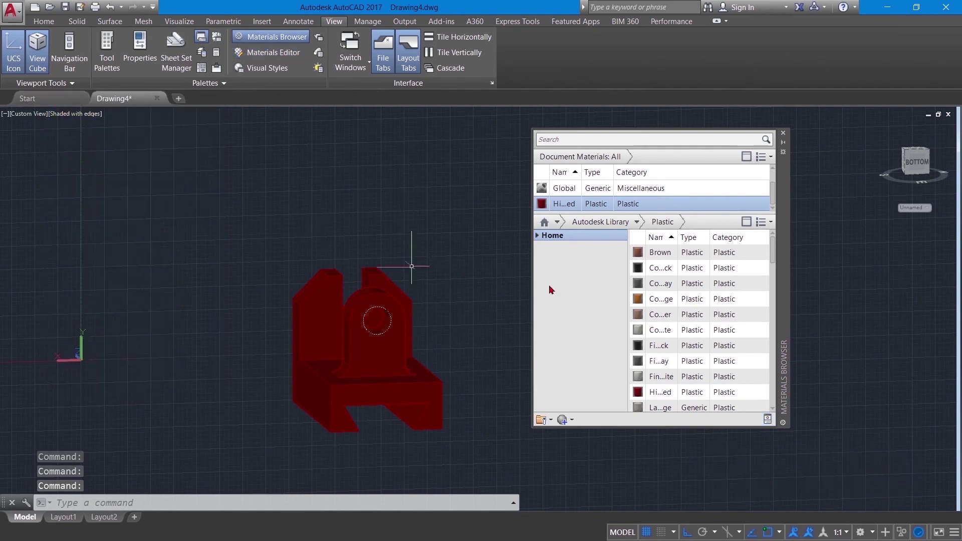
# - Assign the Pink material from the Autodesk Library's Paint category to the solid
pyautogui.click(389, 354)
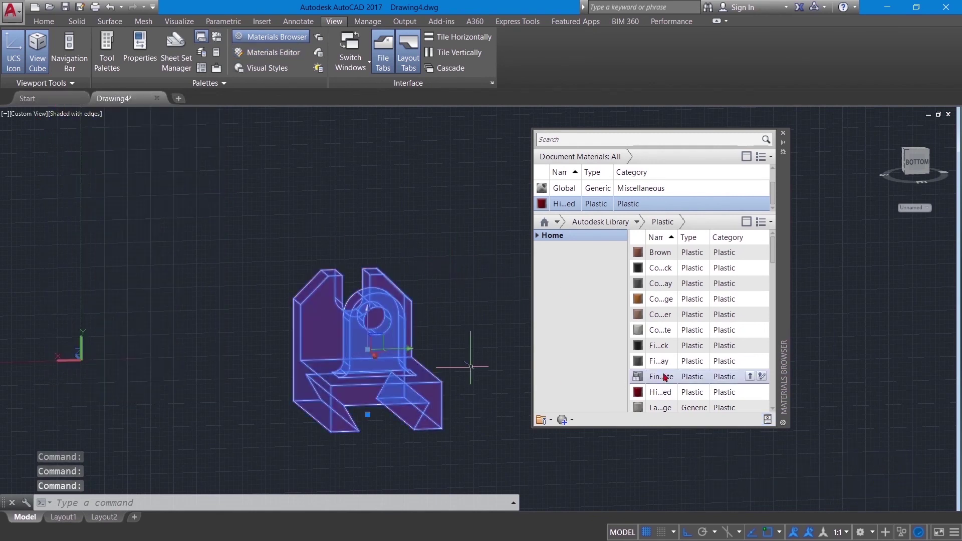
pyautogui.click(635, 222)
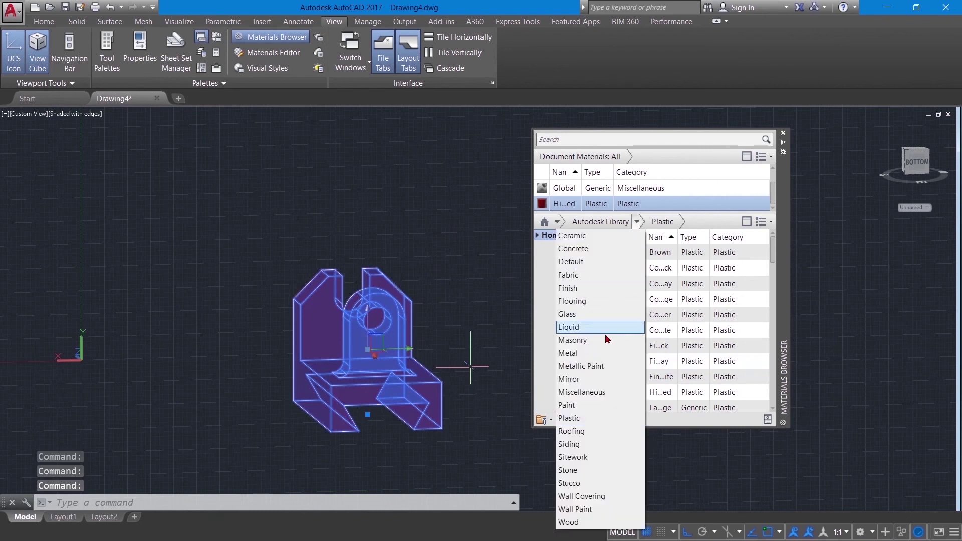
pyautogui.click(588, 408)
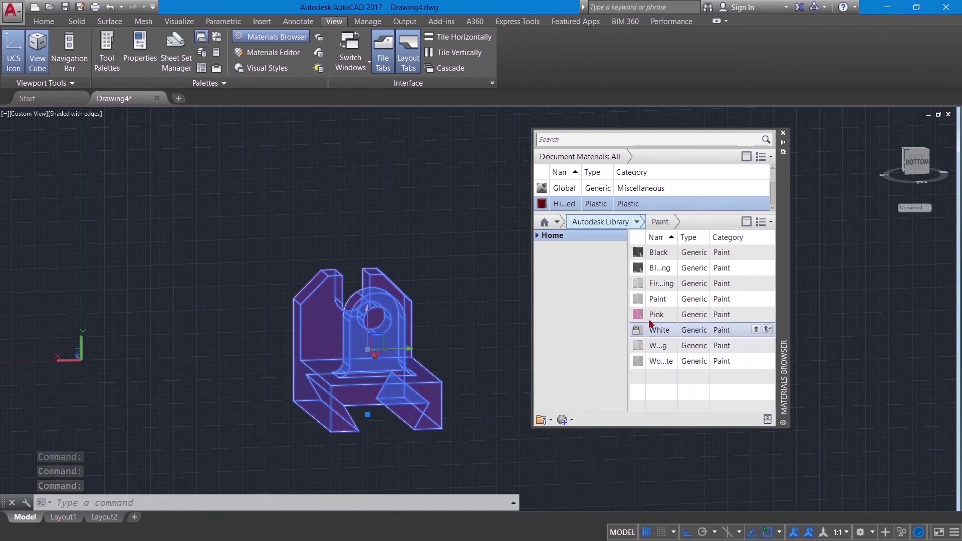
pyautogui.click(755, 315)
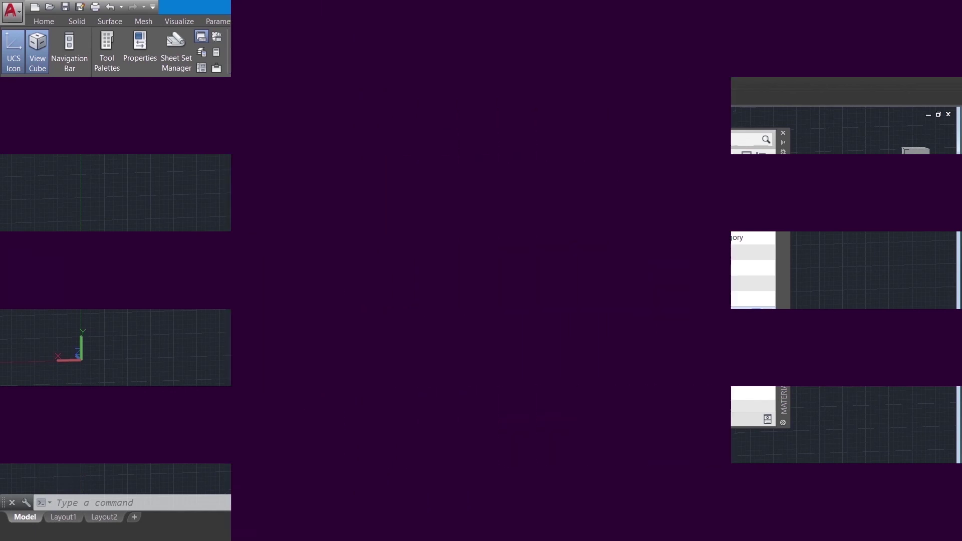